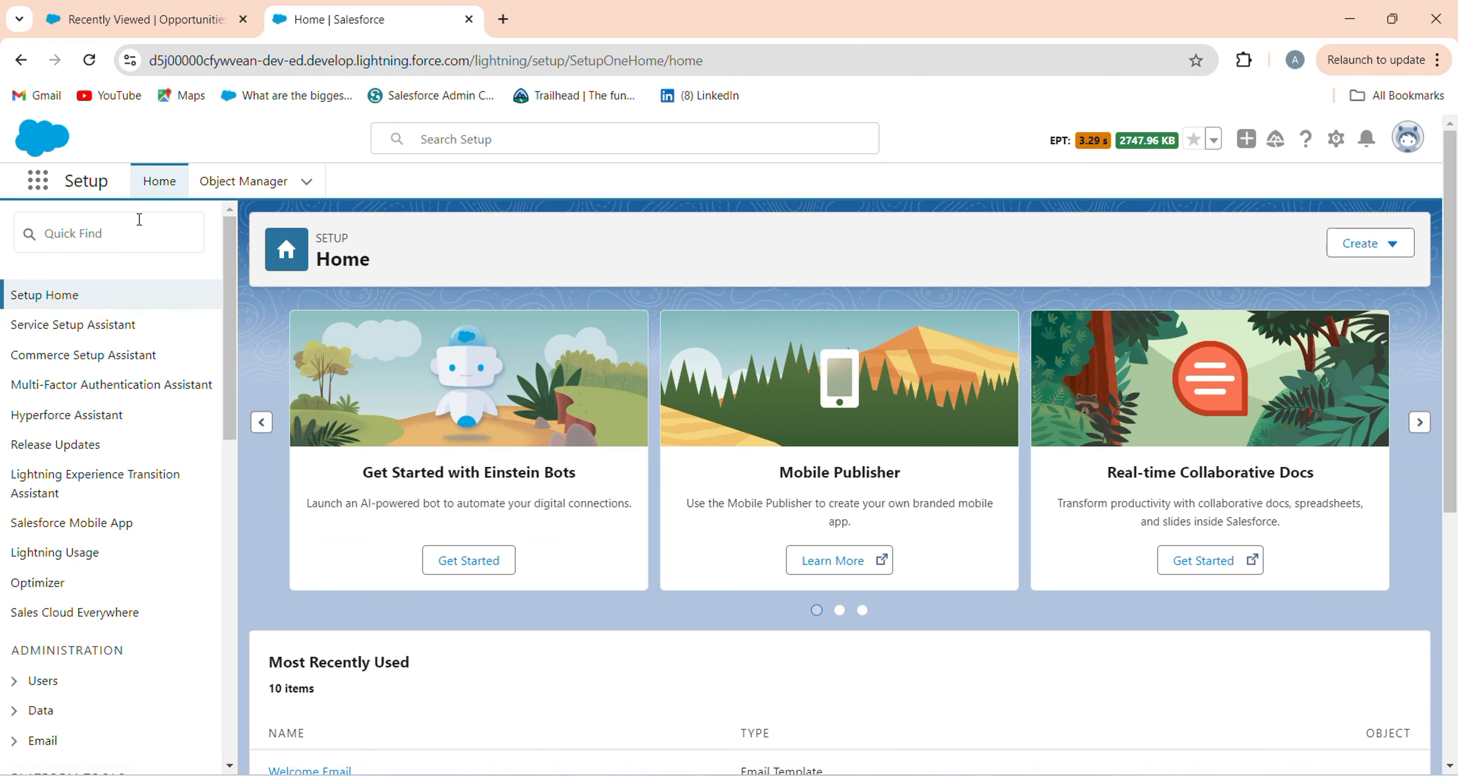
Find the Classic Email Templates setup page and start a new custom template without using Classic Letterhead
click(120, 233)
click(116, 282)
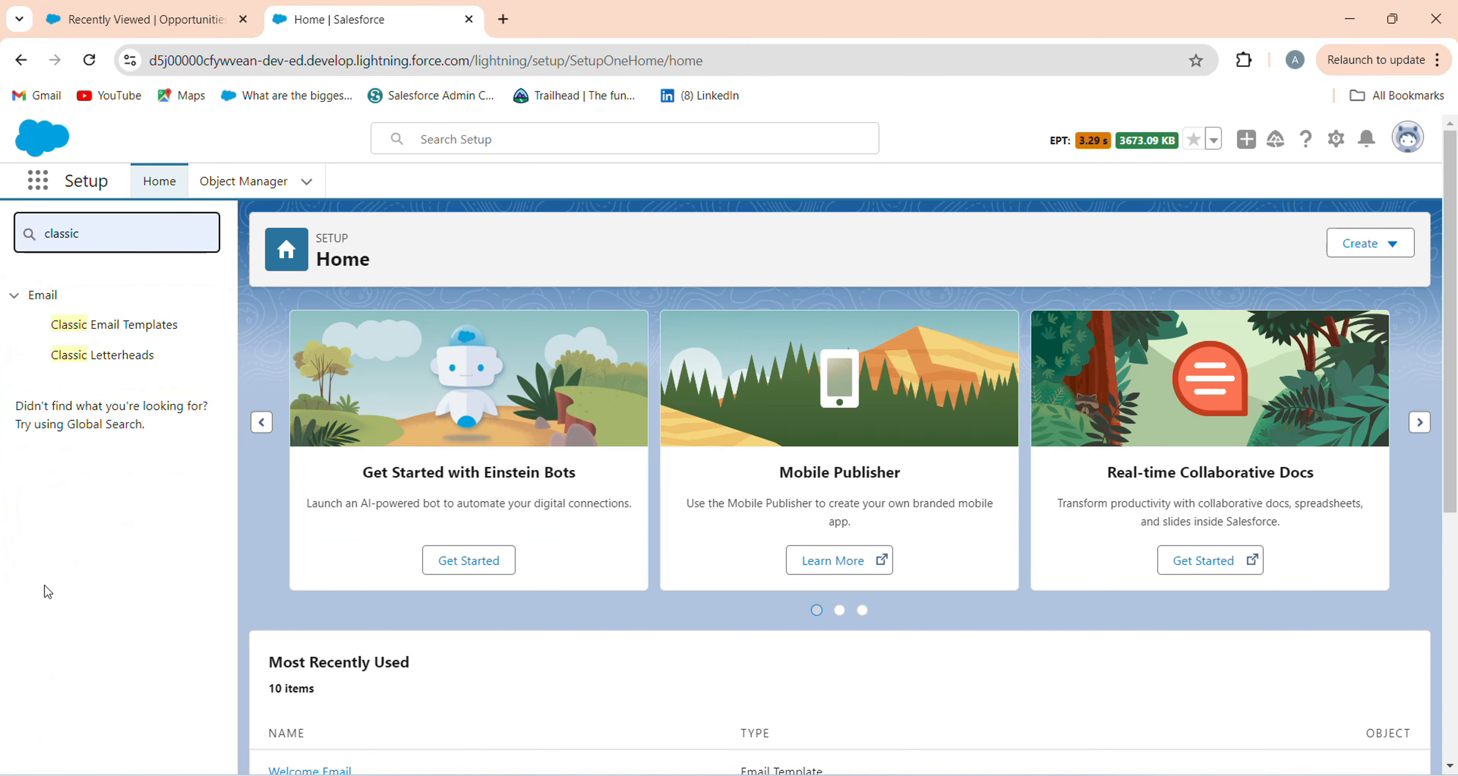
click(138, 336)
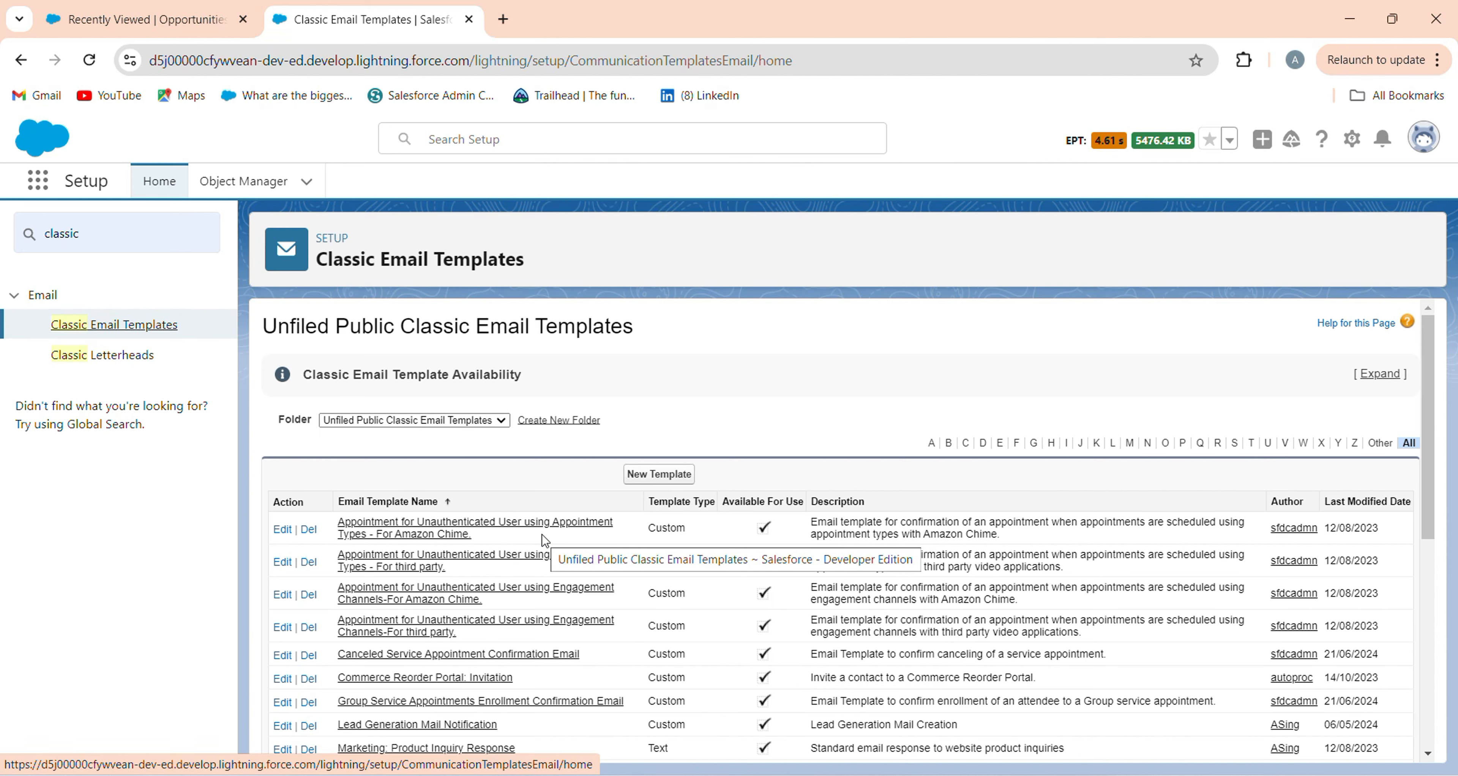
click(659, 474)
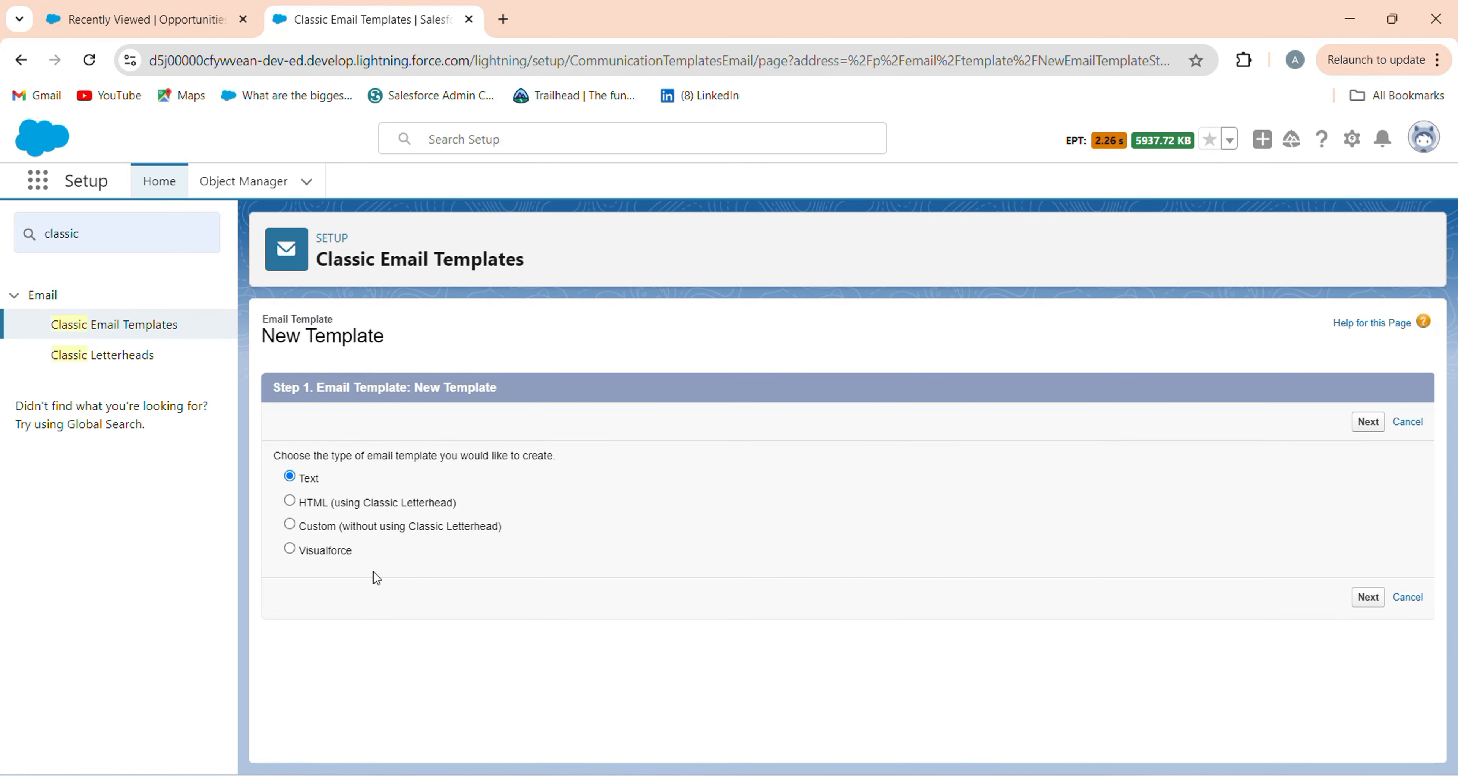
click(409, 526)
click(1363, 427)
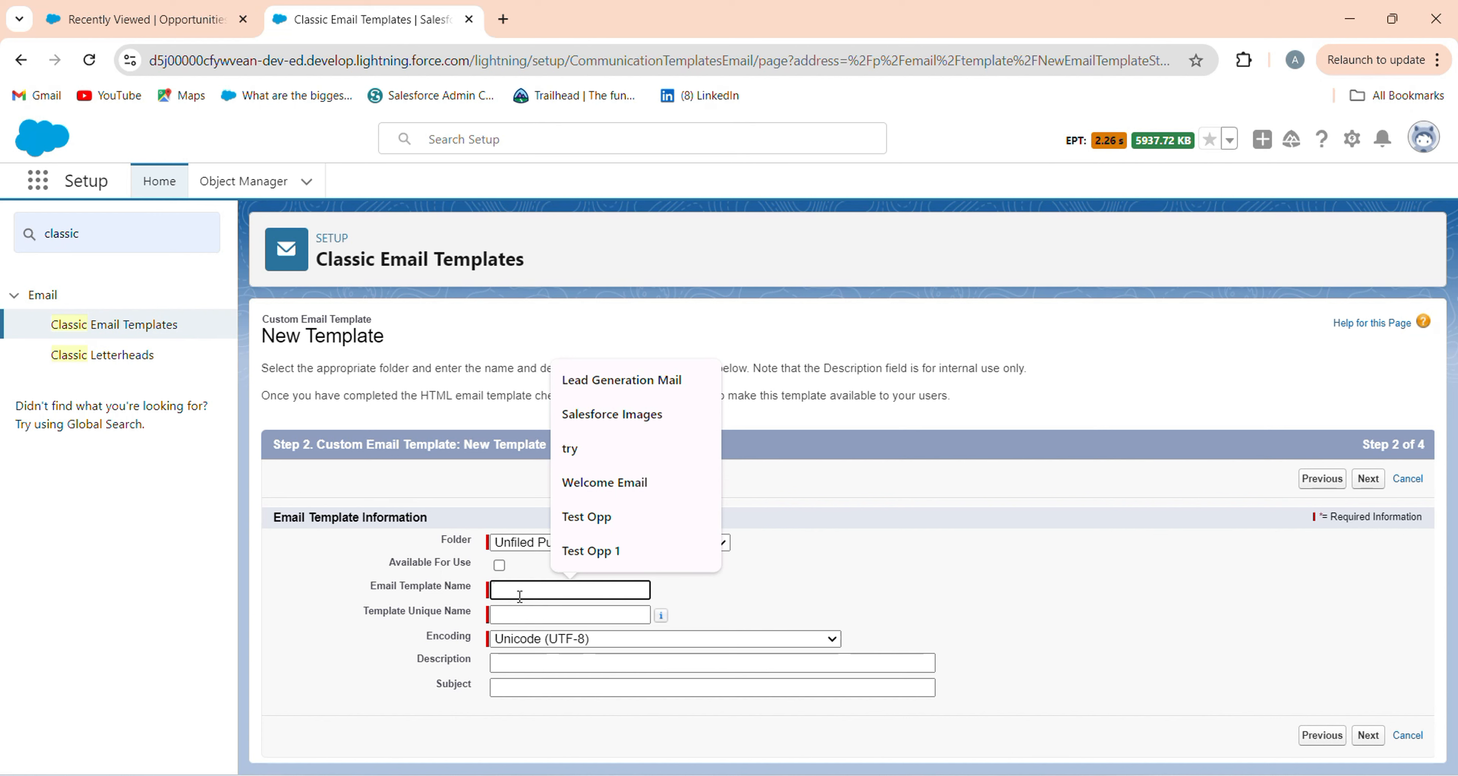
Name the template Order Email Notification, set its subject to Order Email Mail Notification, and continue to the HTML version
text(Order Email Notification)
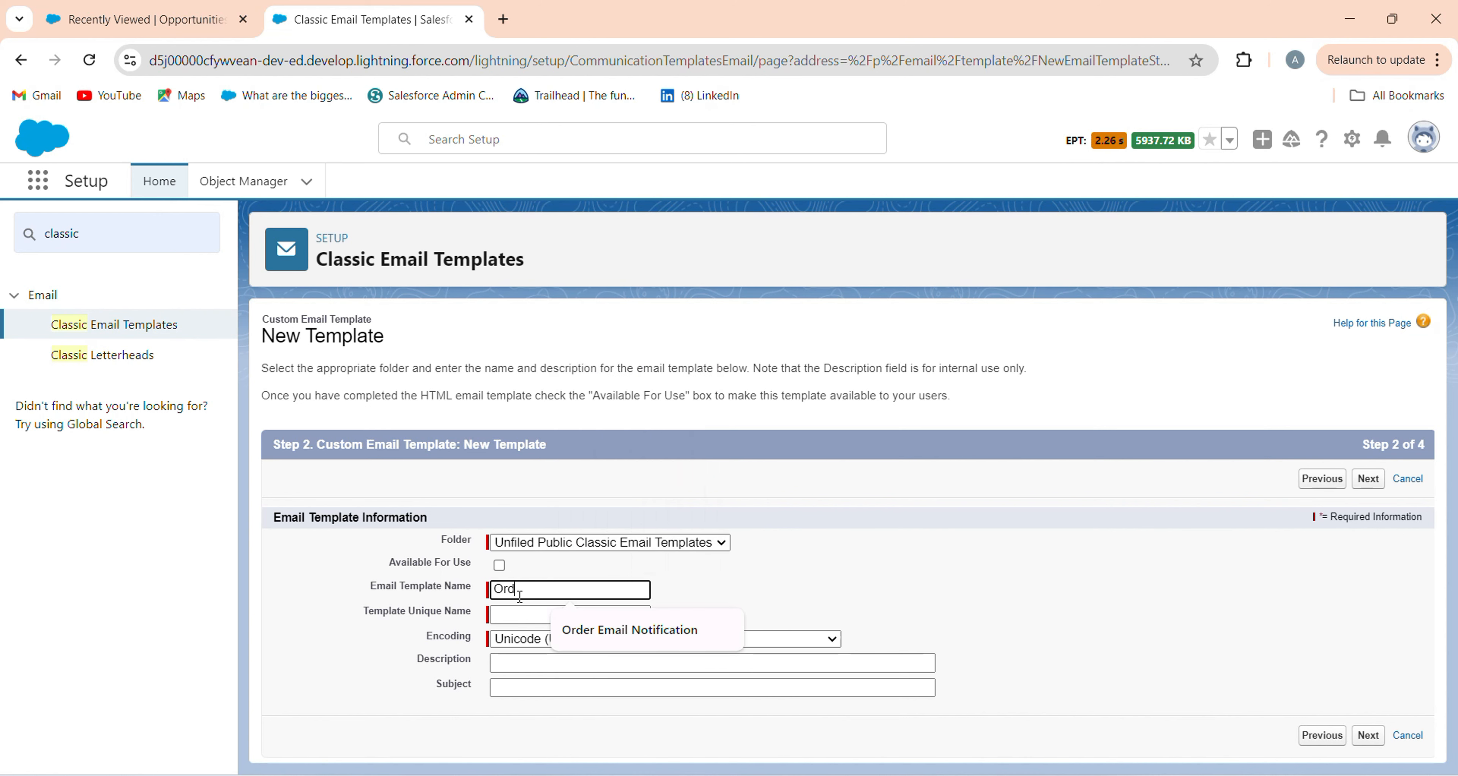
click(600, 630)
click(540, 690)
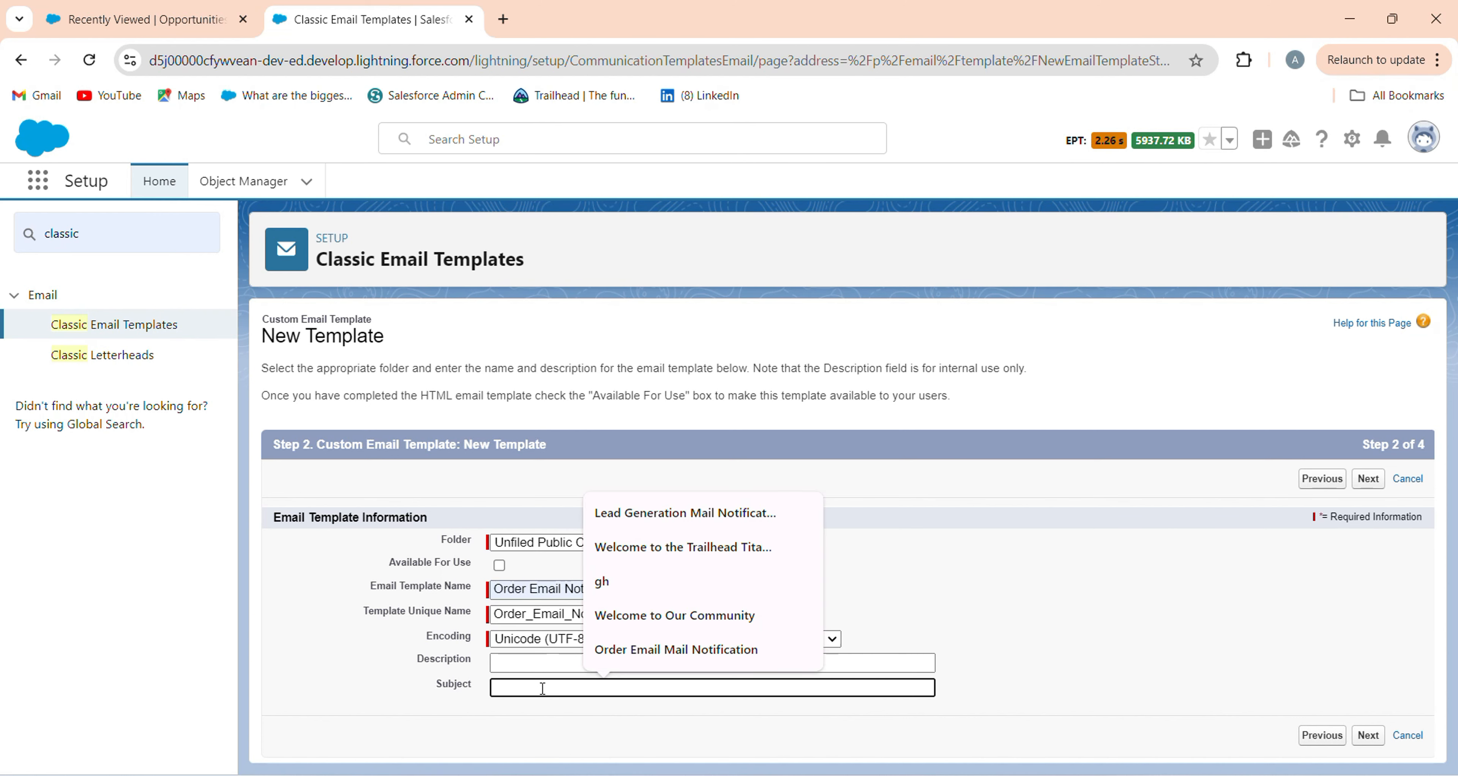
click(642, 656)
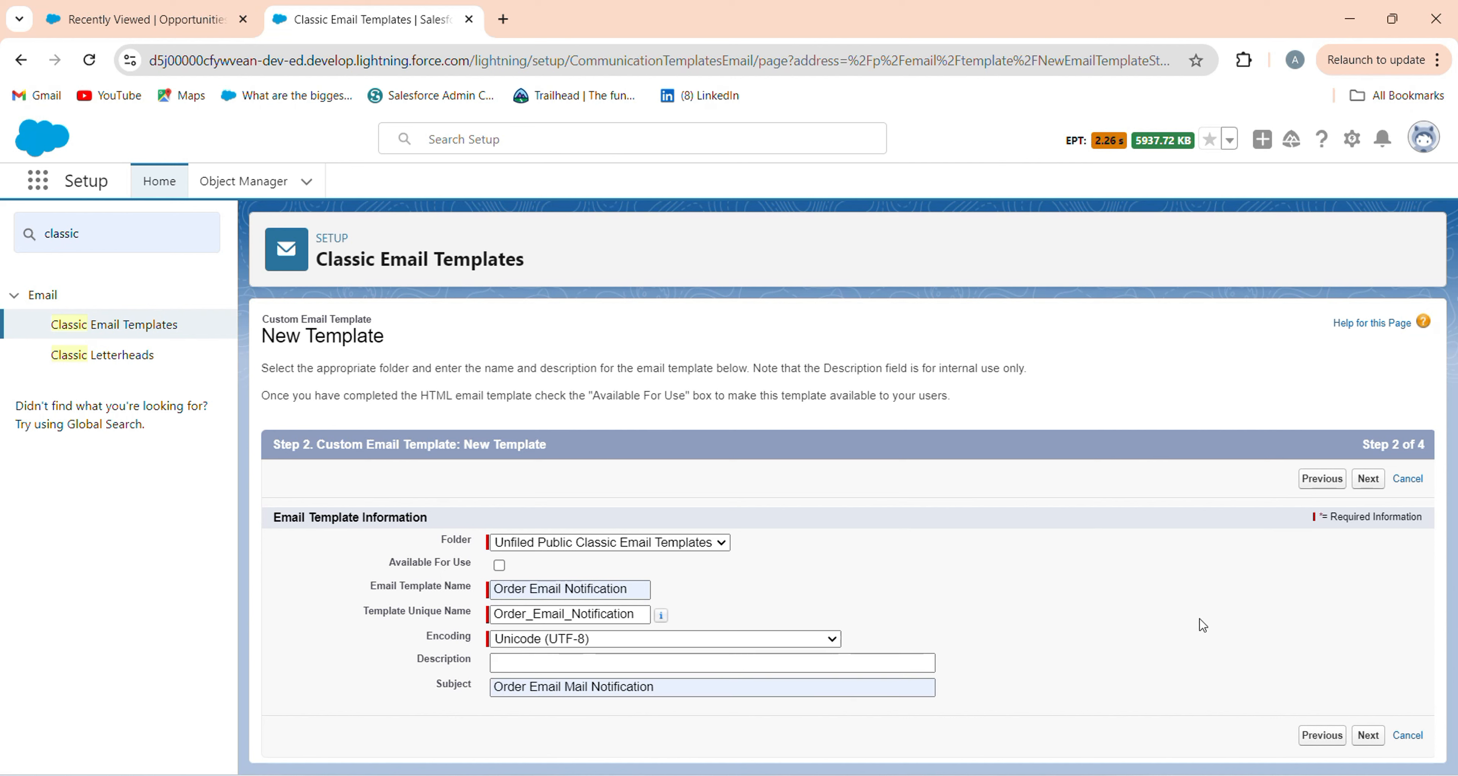
click(1368, 481)
click(500, 565)
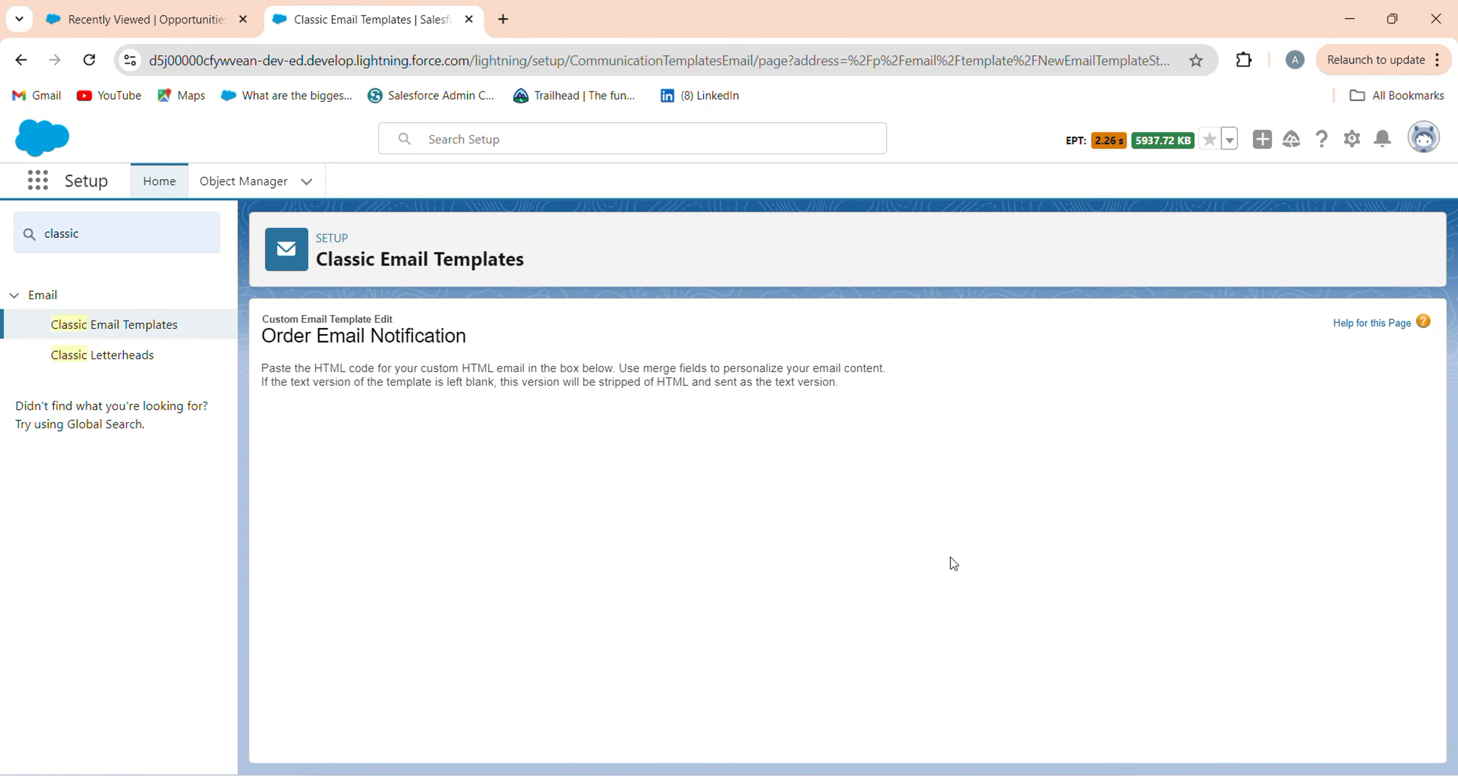
Paste the prepared order notification HTML code into the HTML body, check it, and continue to the text-only version
click(715, 662)
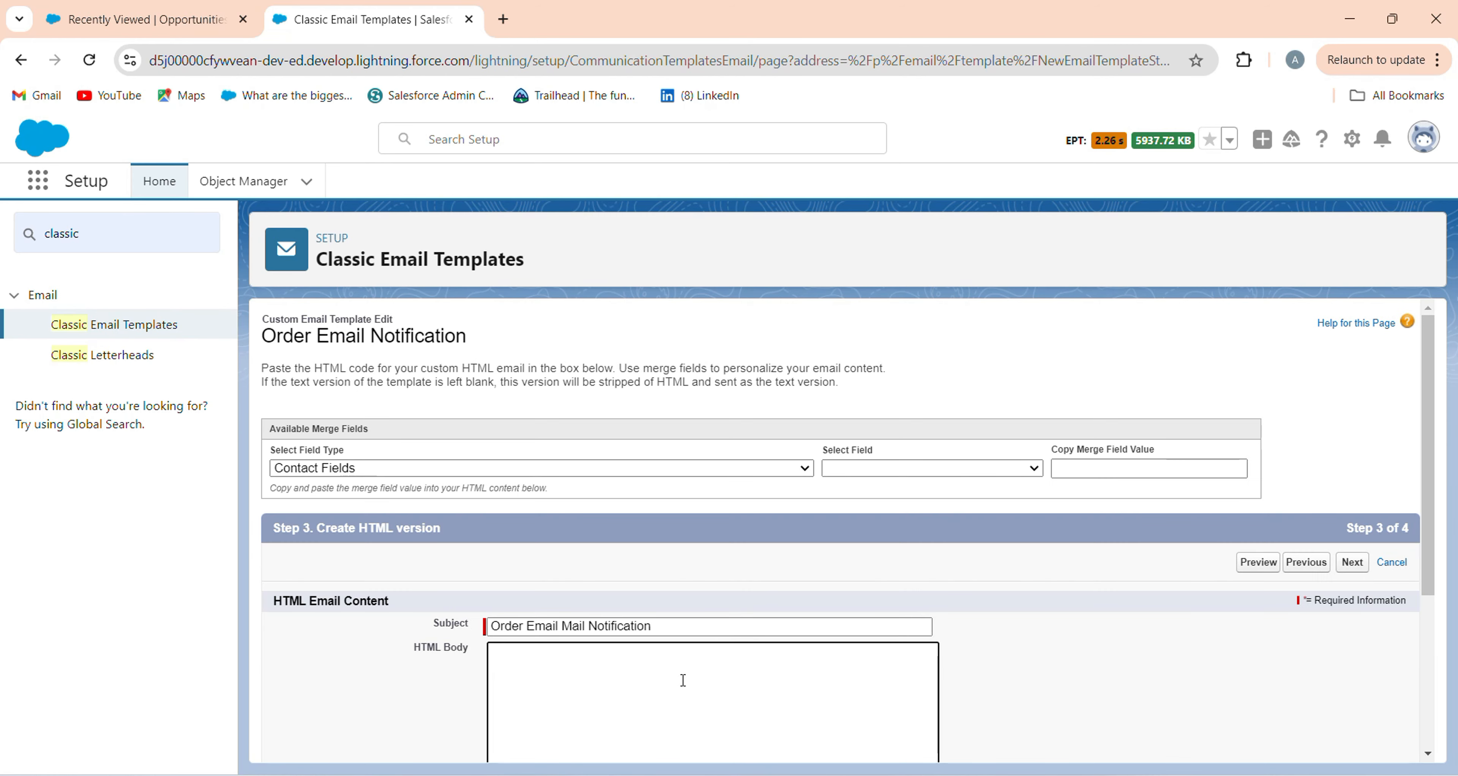
key(ctrl+v)
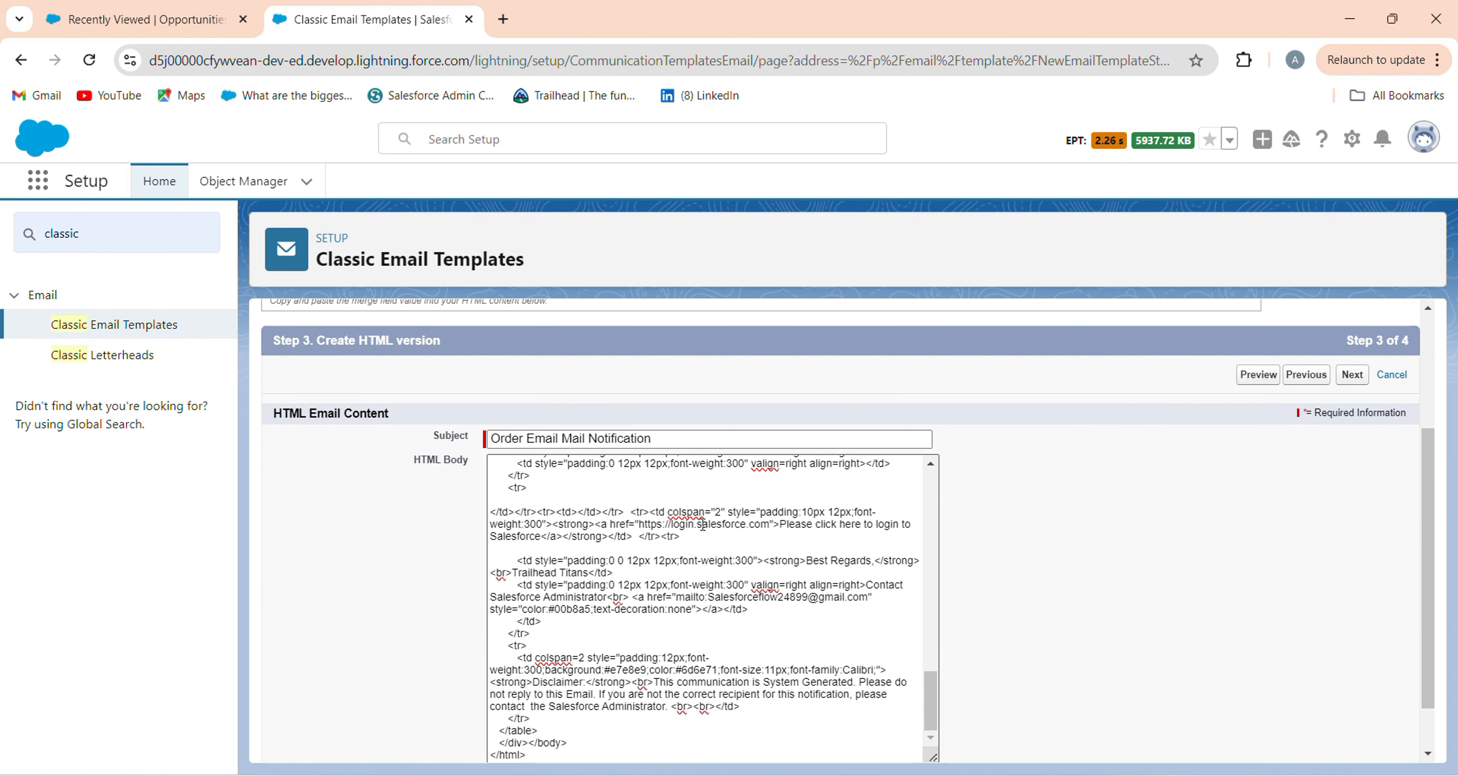
scroll(703, 525, down, 1)
scroll(806, 520, up, 10)
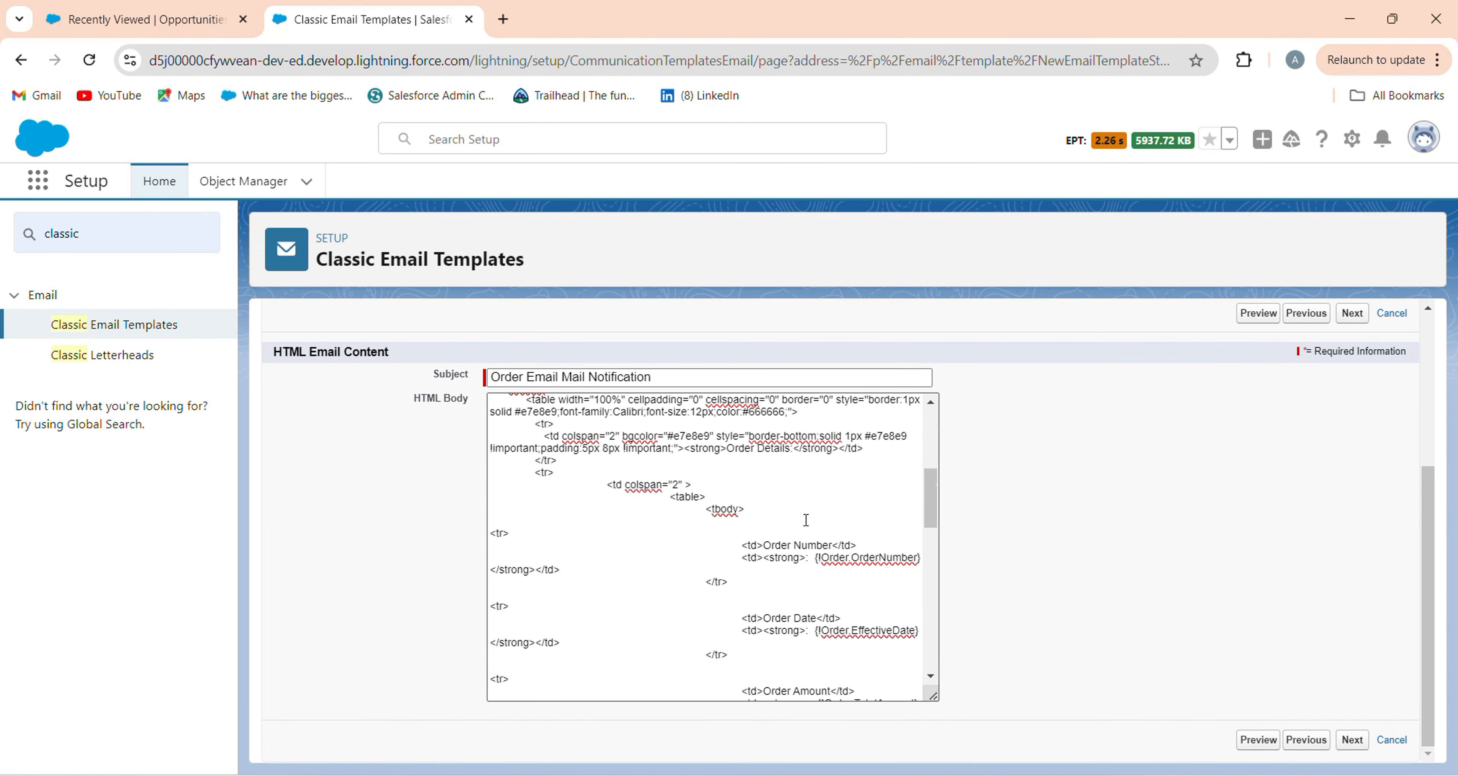
scroll(806, 520, up, 5)
scroll(1201, 510, up, 4)
scroll(1233, 538, down, 4)
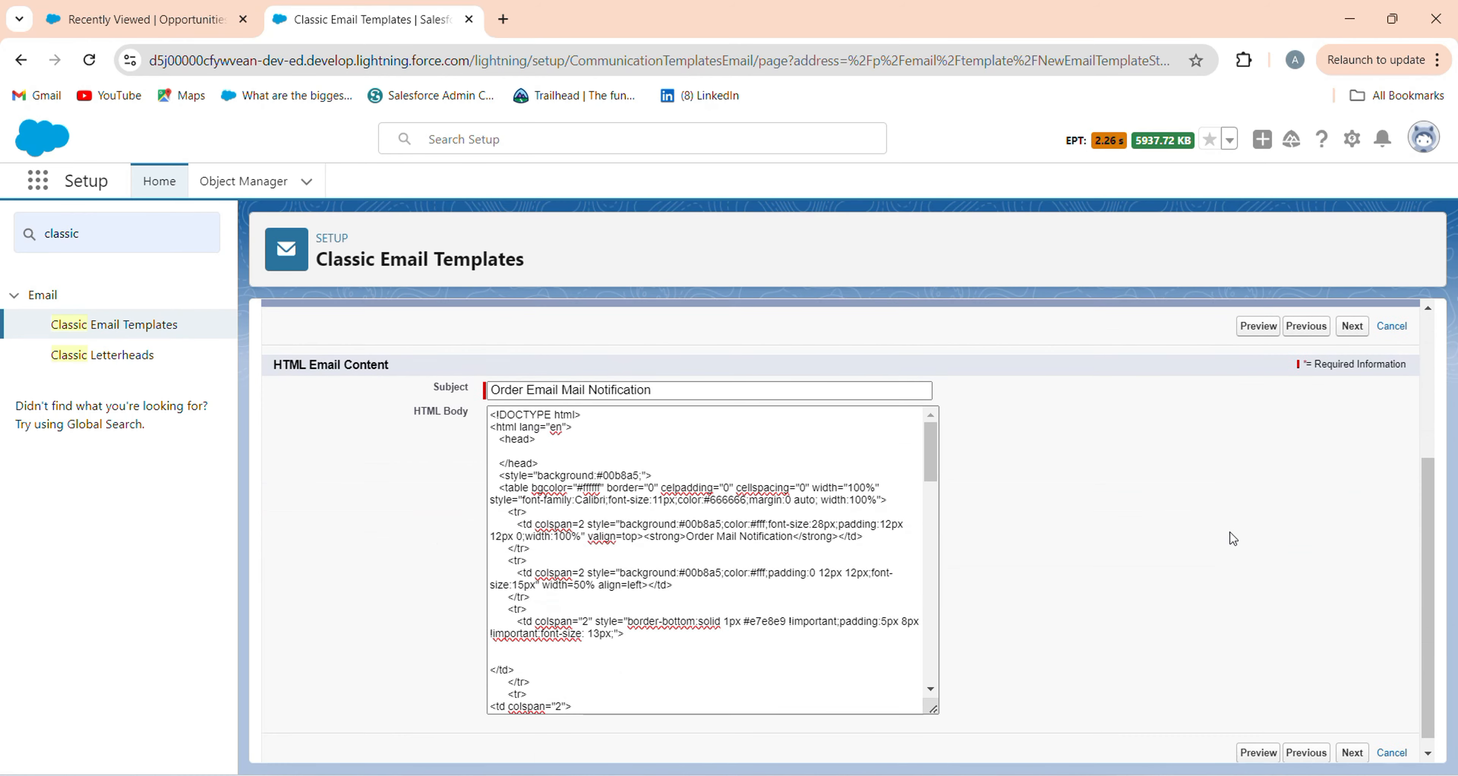
scroll(1233, 539, up, 5)
click(1352, 505)
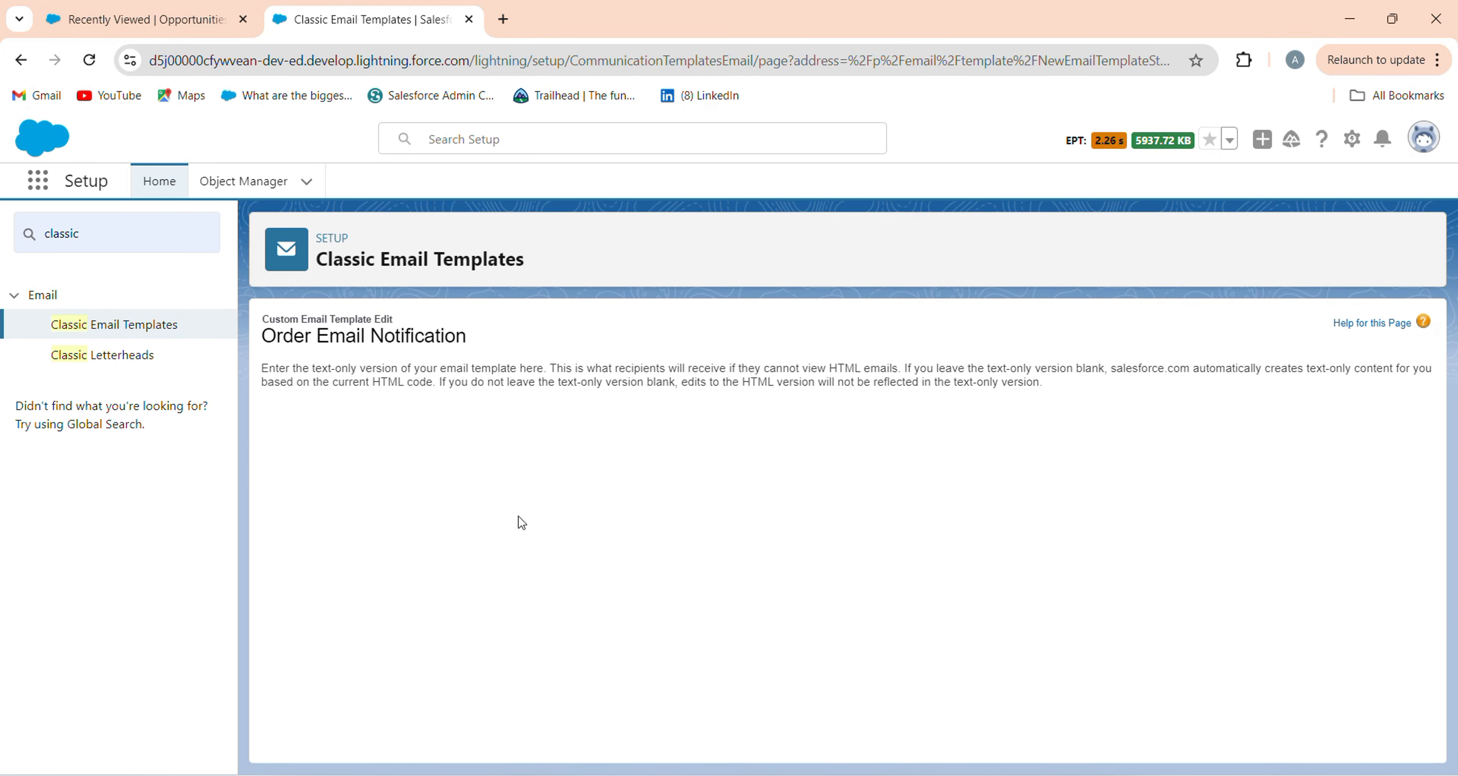
Fill the text-only body by copying the text from the HTML version, and save the email template
scroll(695, 515, down, 2)
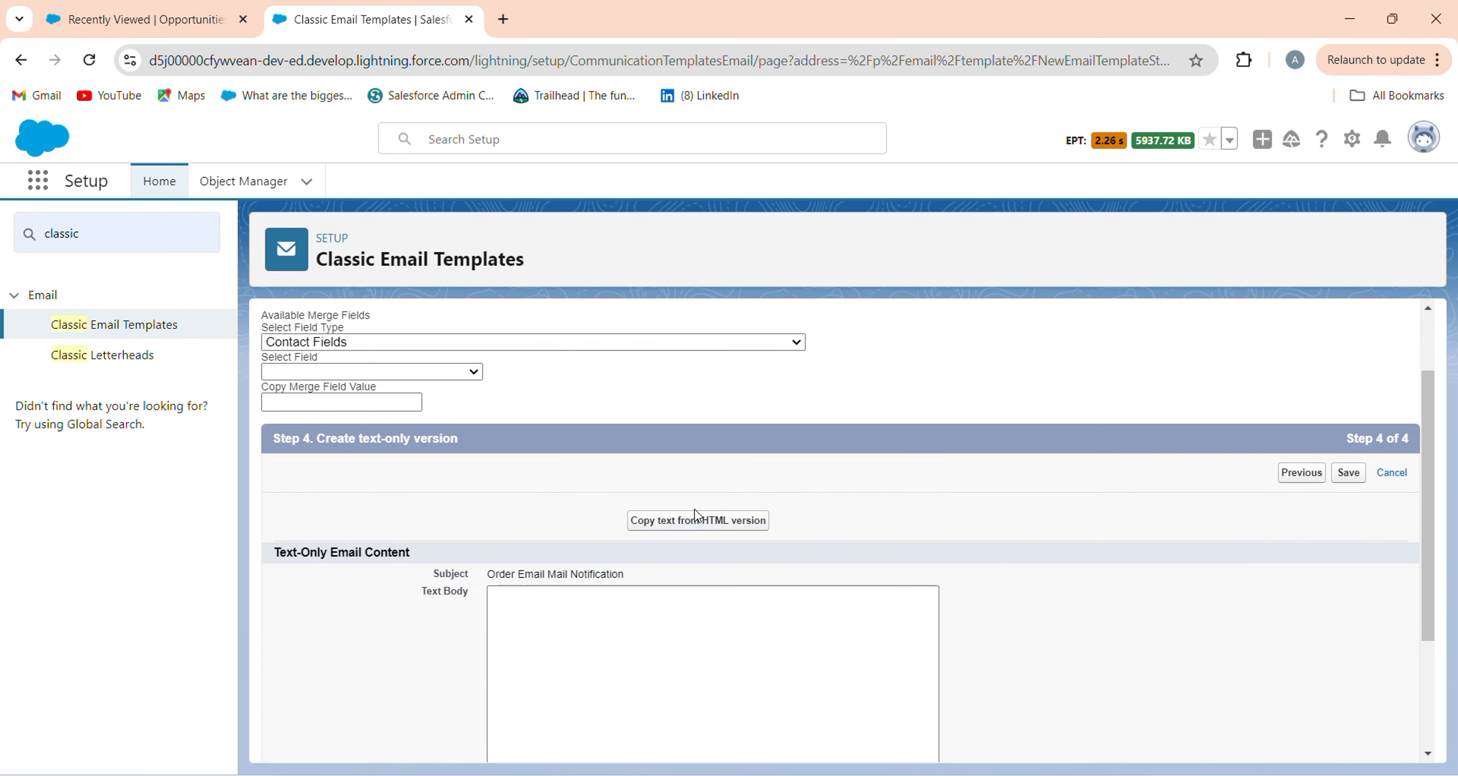
click(696, 515)
click(822, 475)
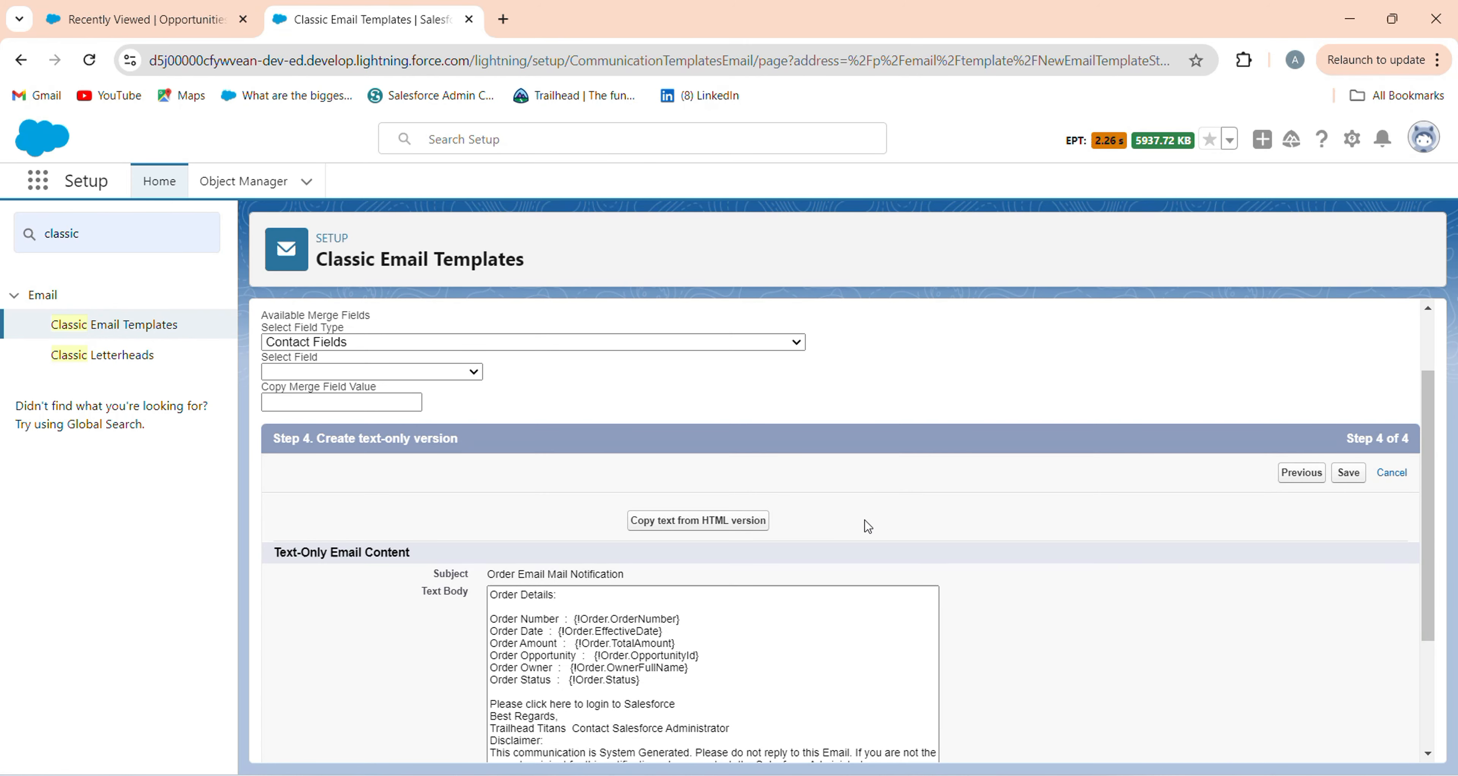
click(1343, 484)
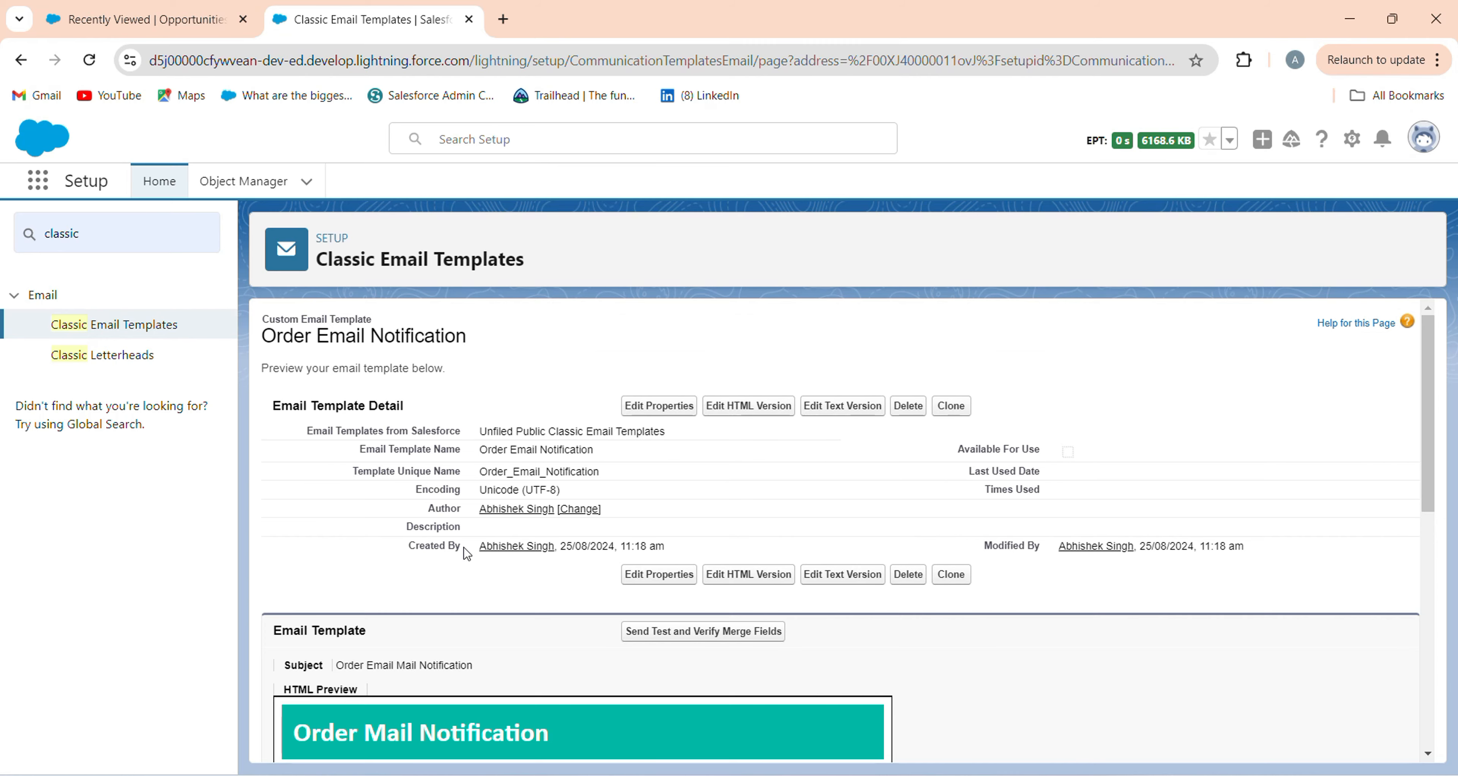
Review the saved template's HTML preview with its order merge fields, and open the HTML version
scroll(466, 553, down, 5)
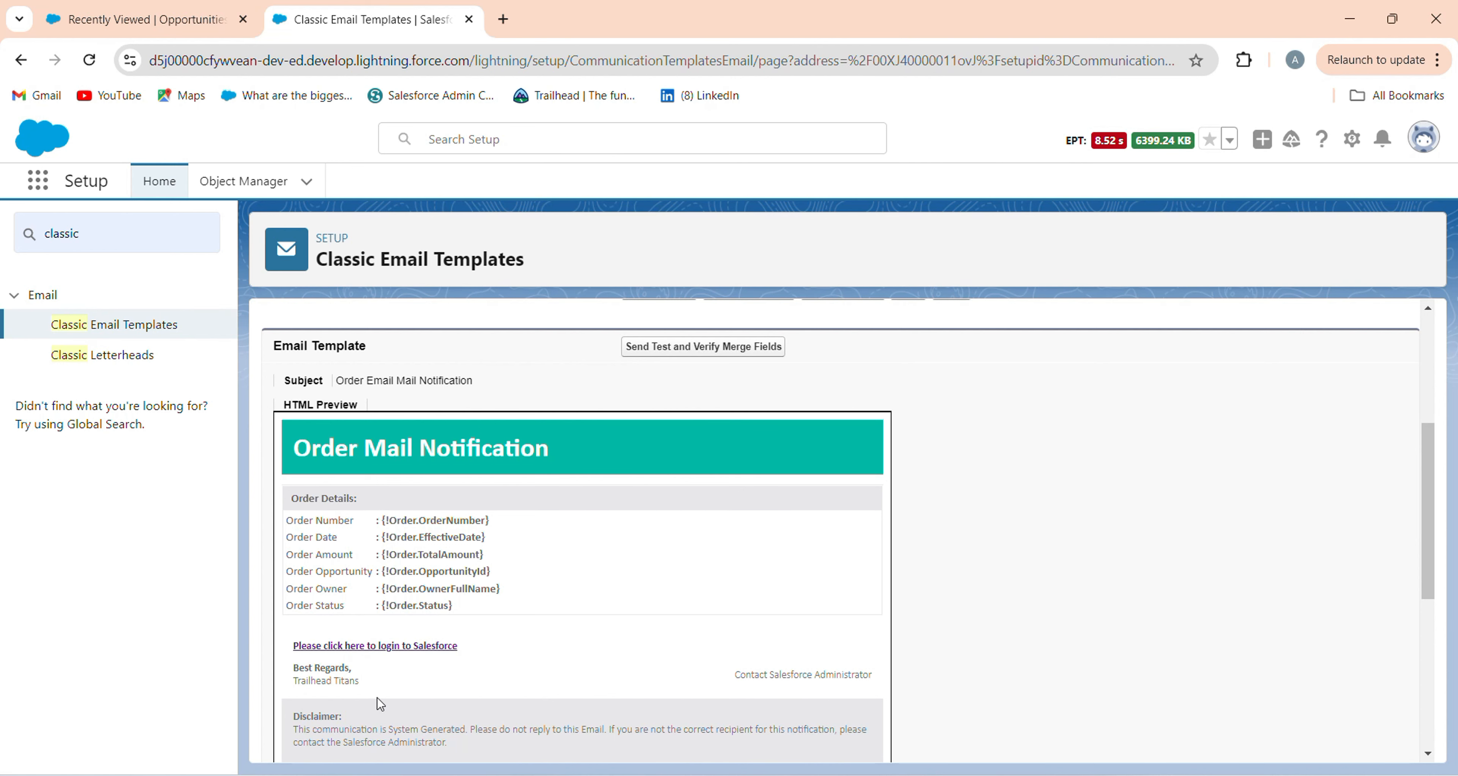
scroll(383, 688, down, 1)
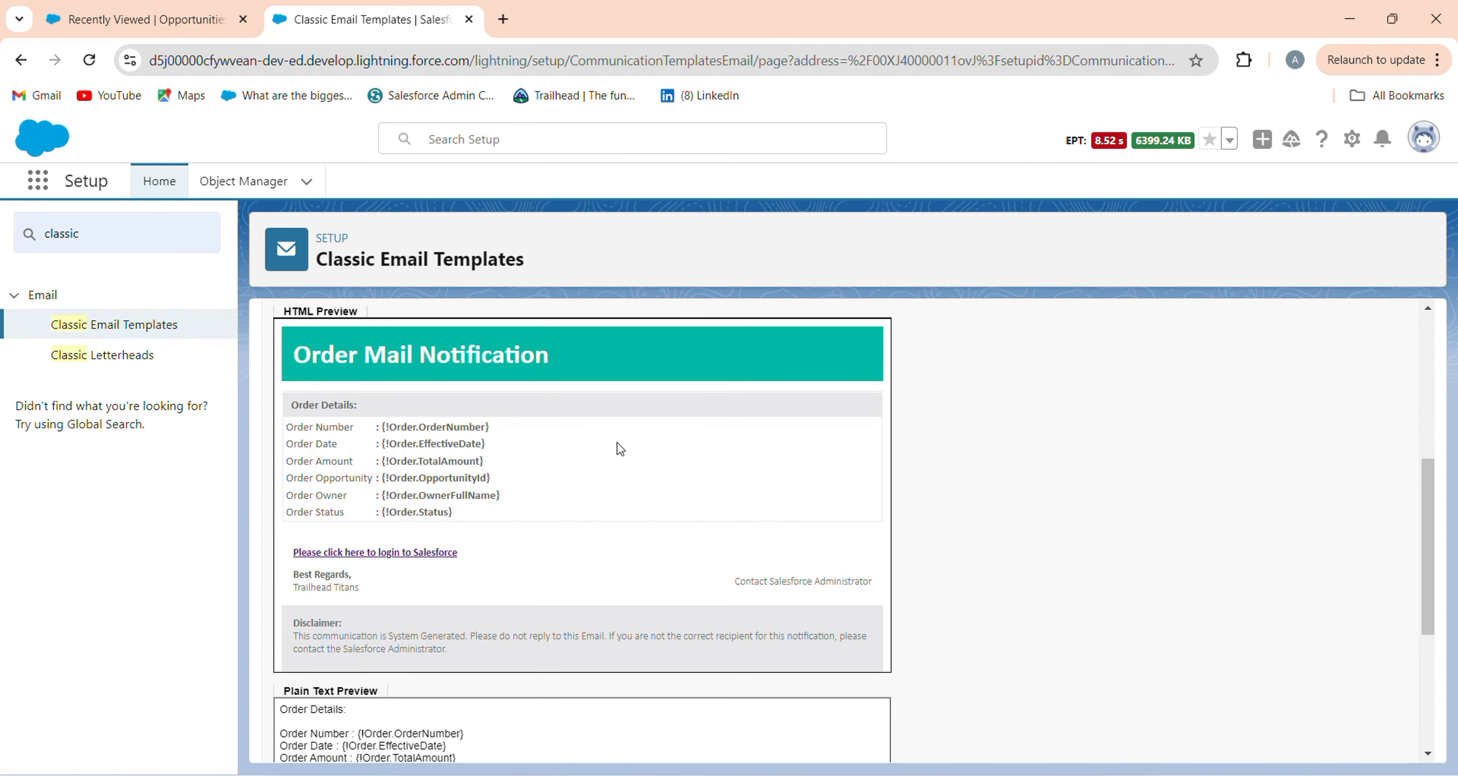
scroll(620, 449, up, 5)
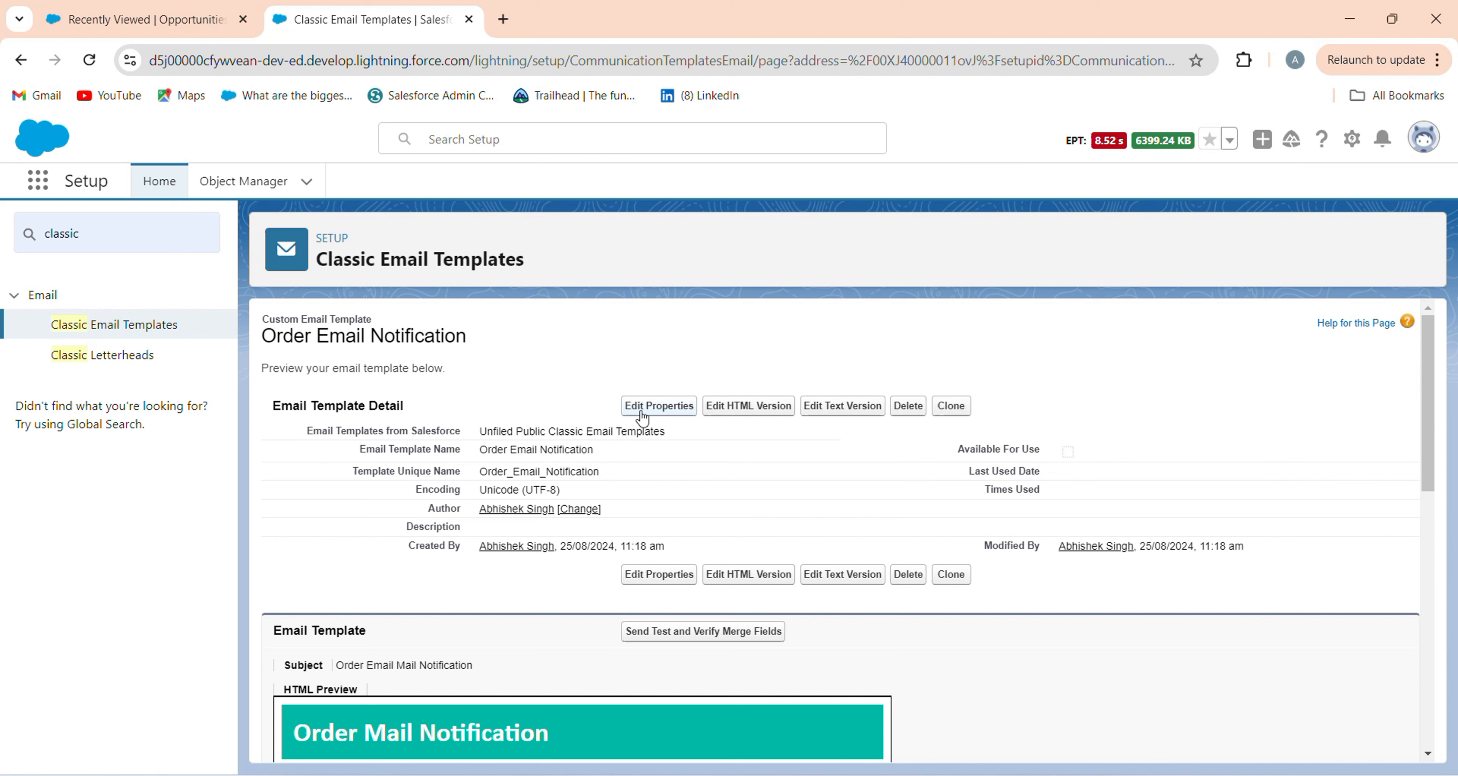
click(714, 413)
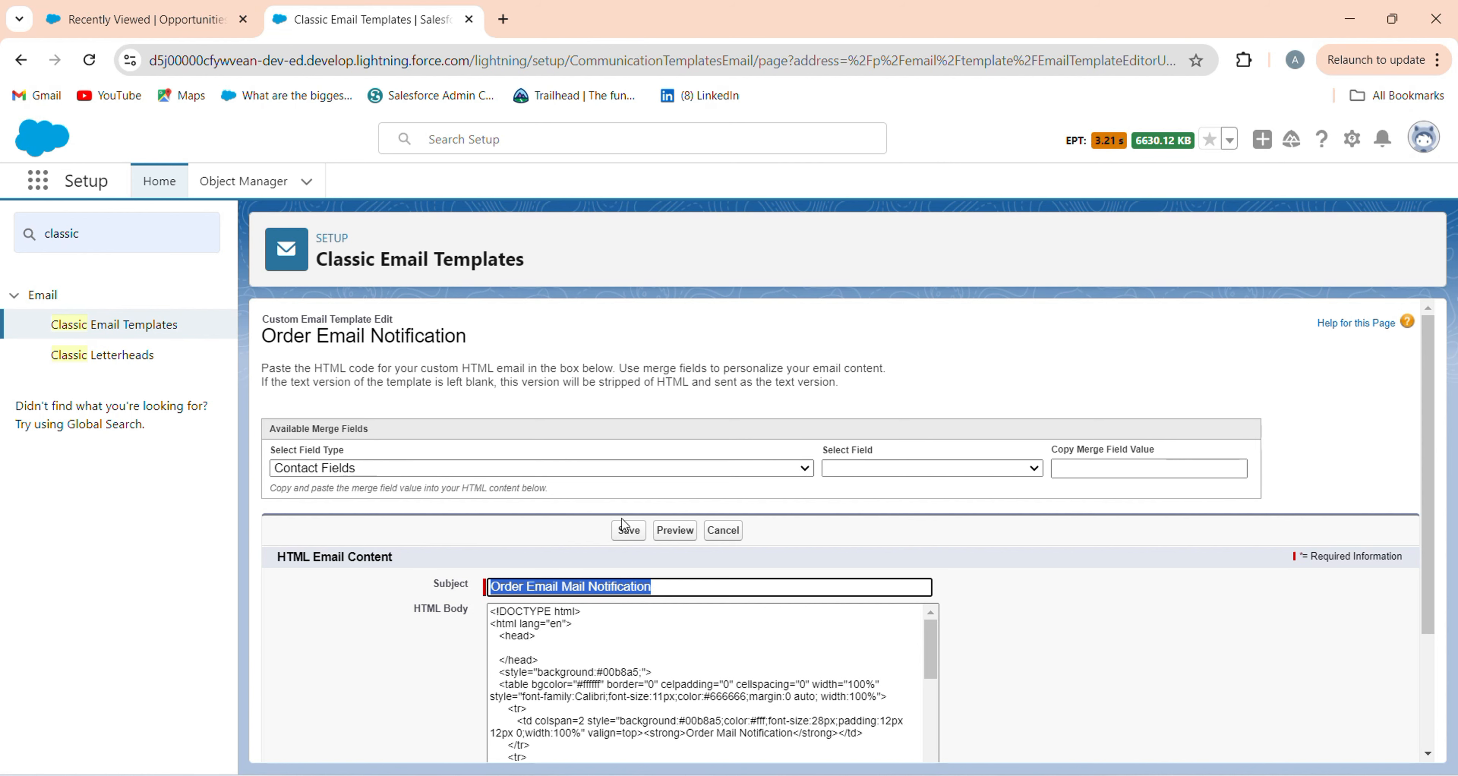
Edit the Order Email Notification template from the template list to make it available for use, and save it
click(125, 324)
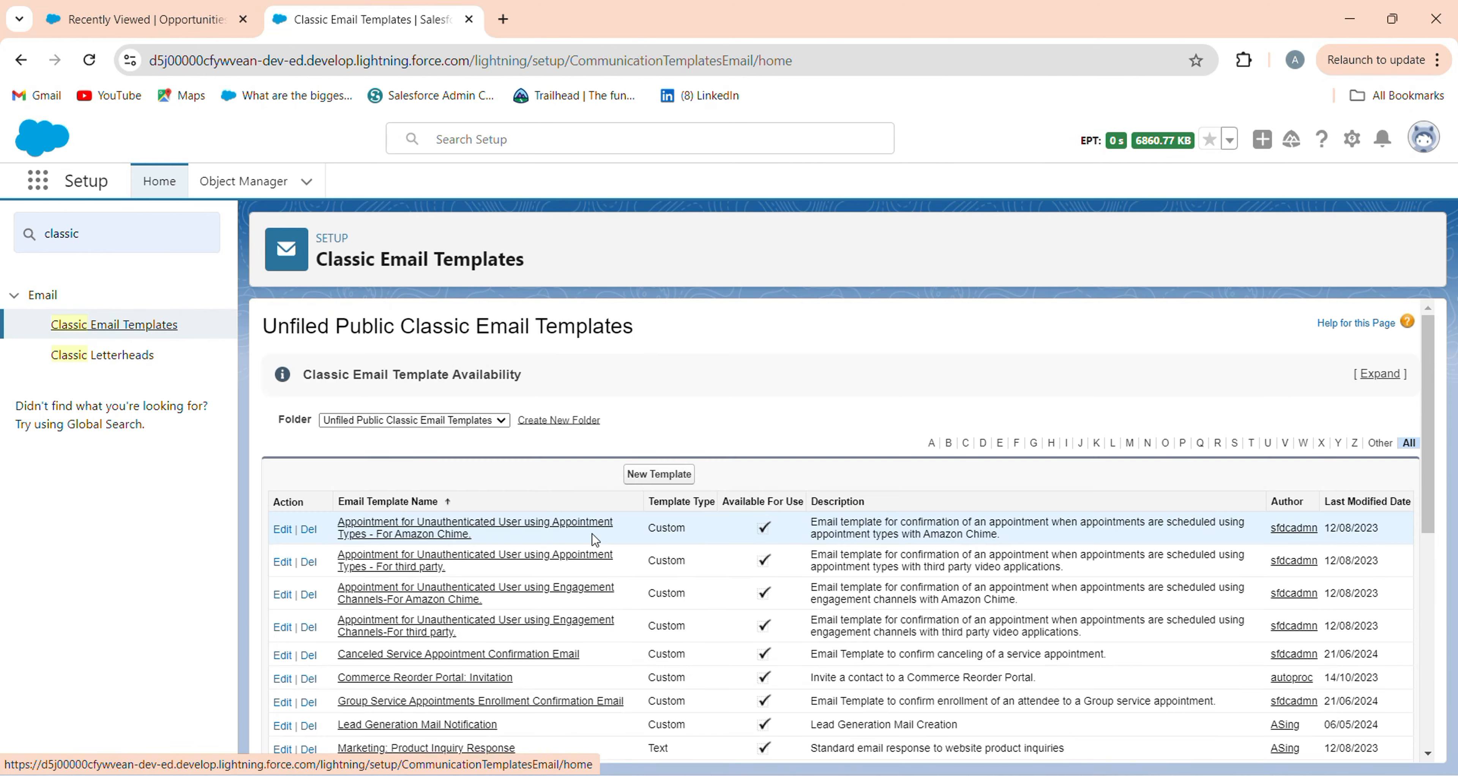
scroll(567, 594, down, 3)
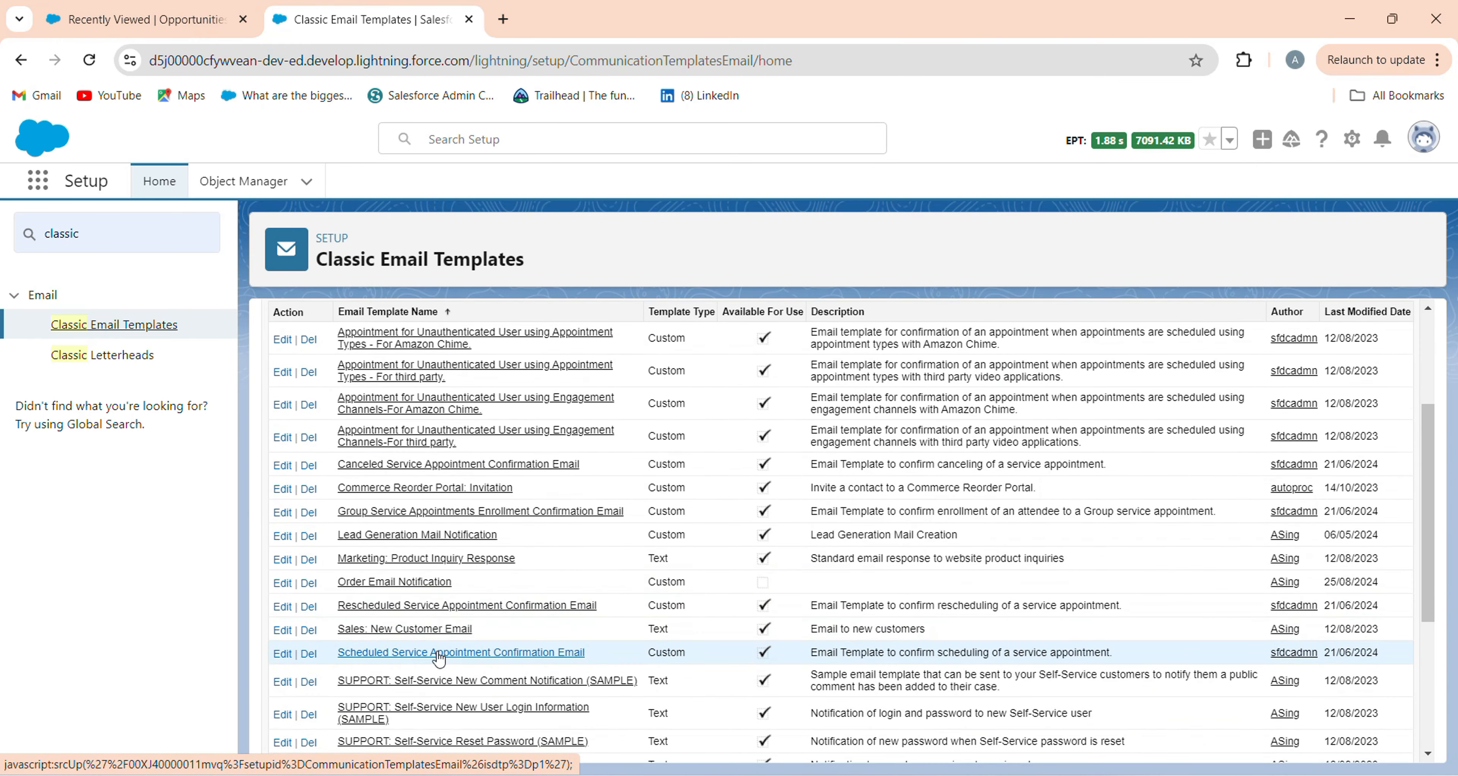
click(283, 582)
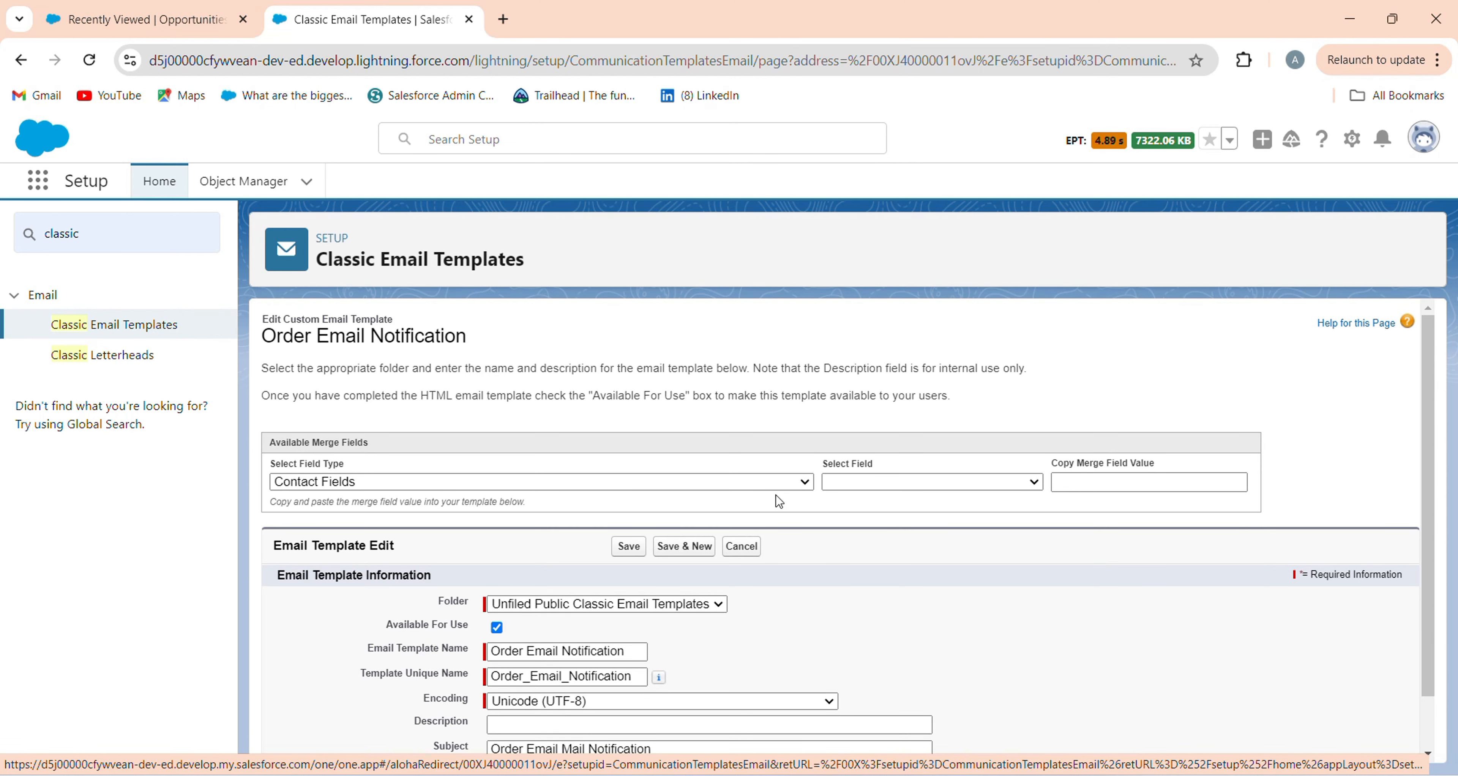
scroll(780, 501, down, 1)
click(628, 485)
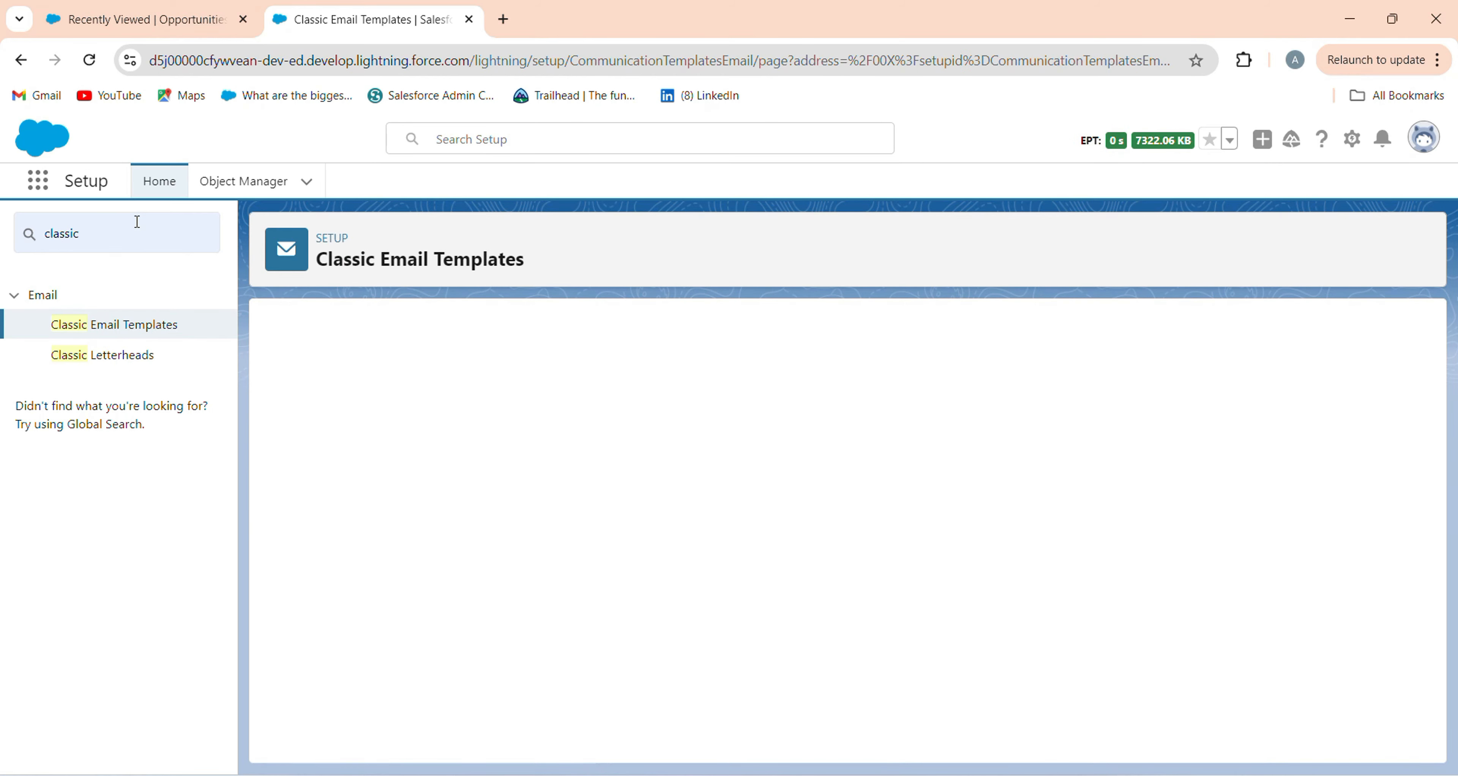
Find Email Alerts in Setup and continue past the workflow introduction to the list of all email alerts
click(19, 234)
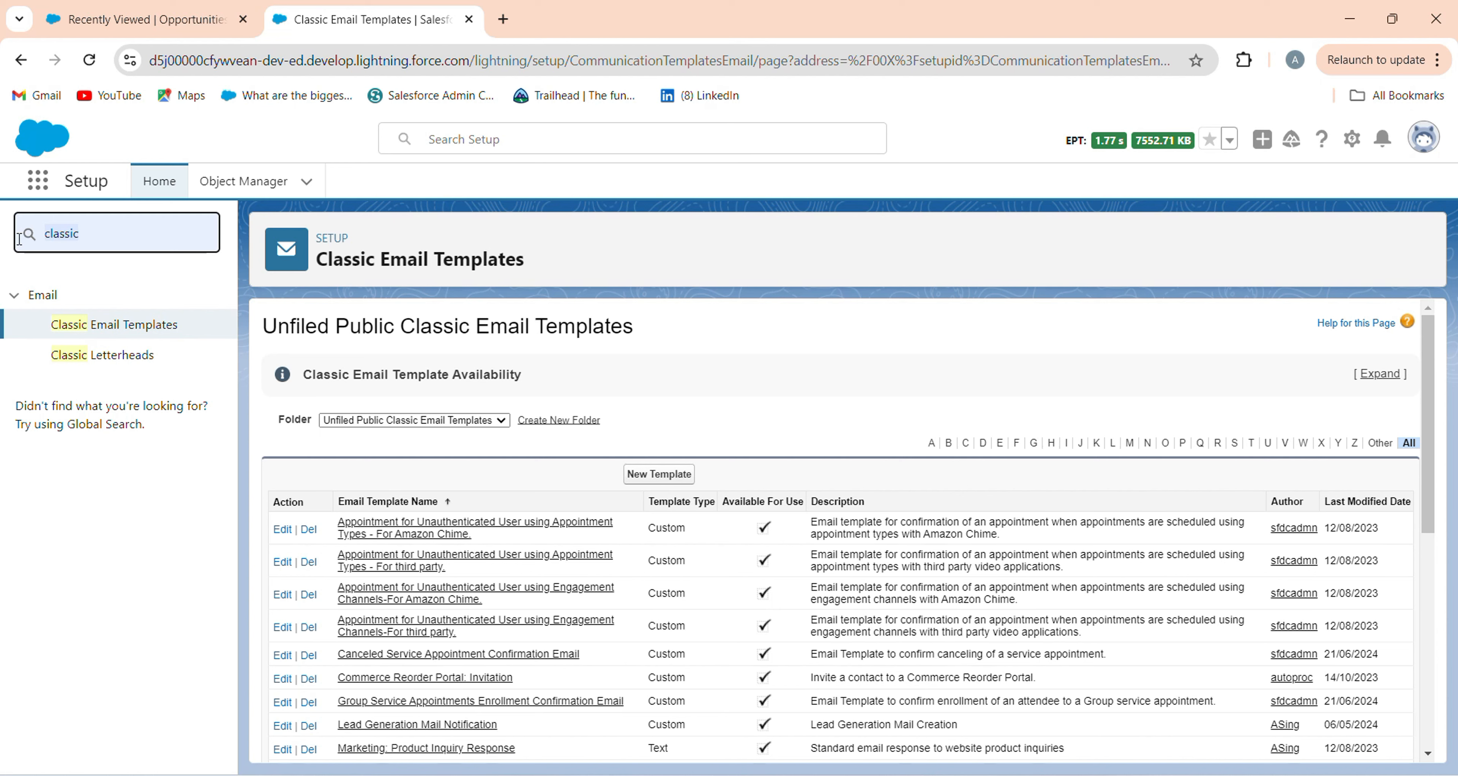
text(e)
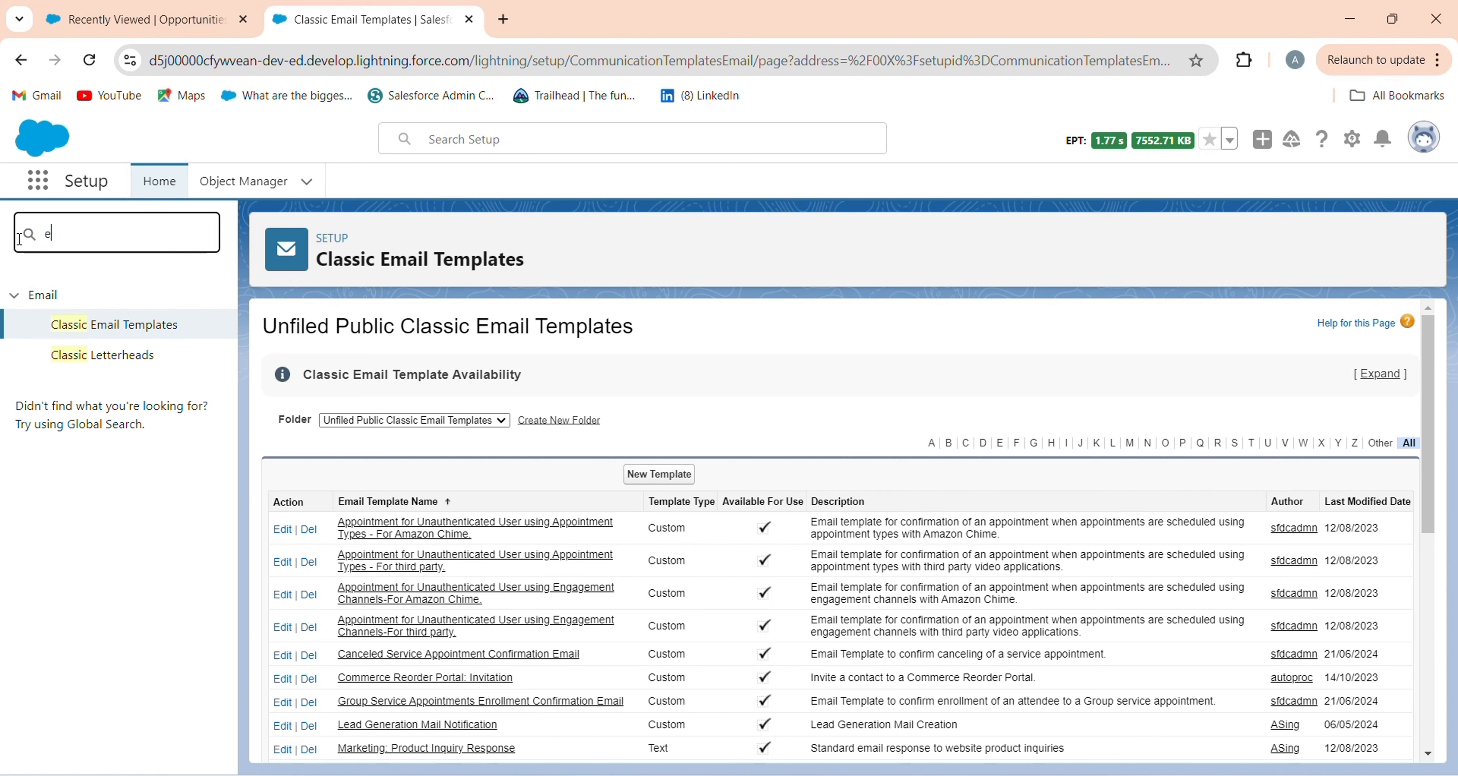
text(mail)
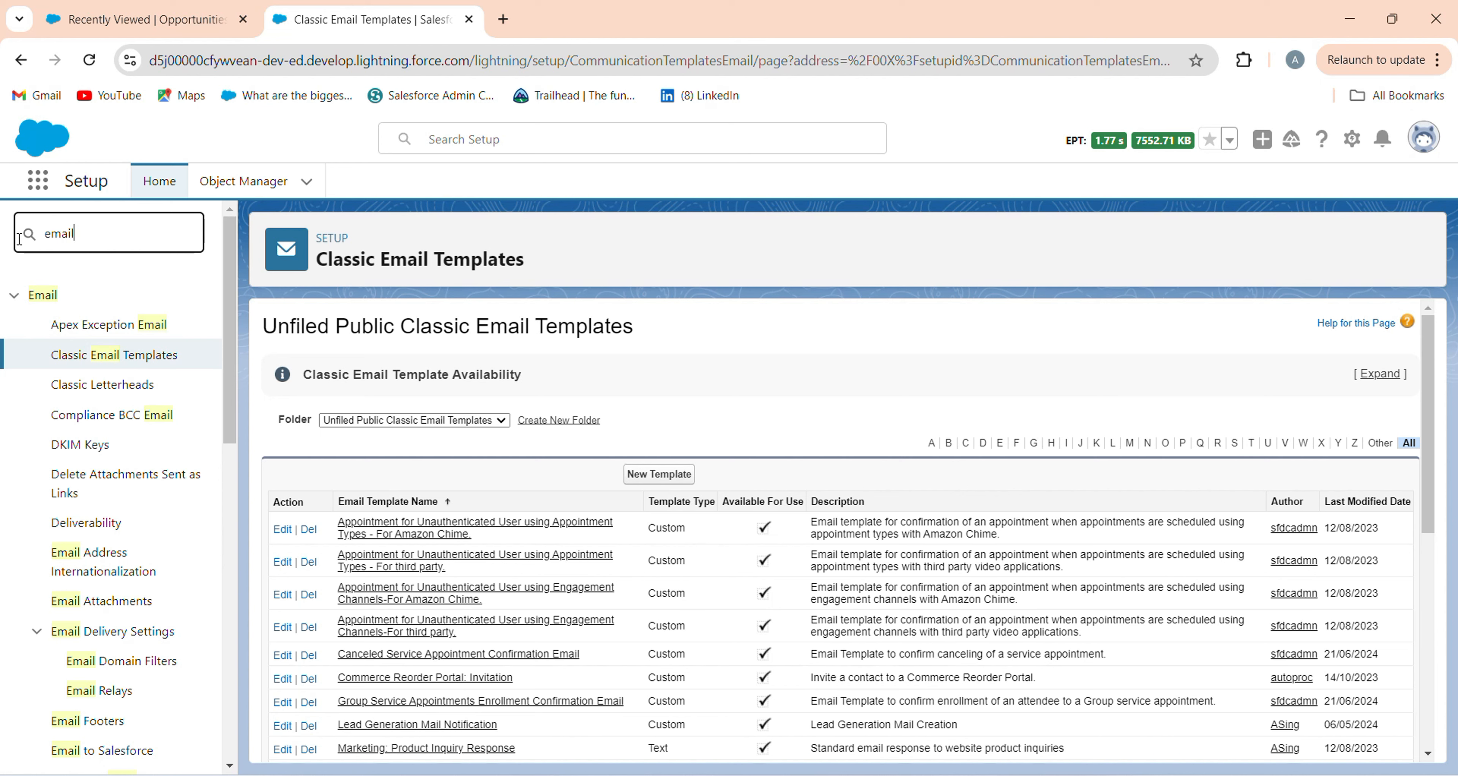
text( Aler)
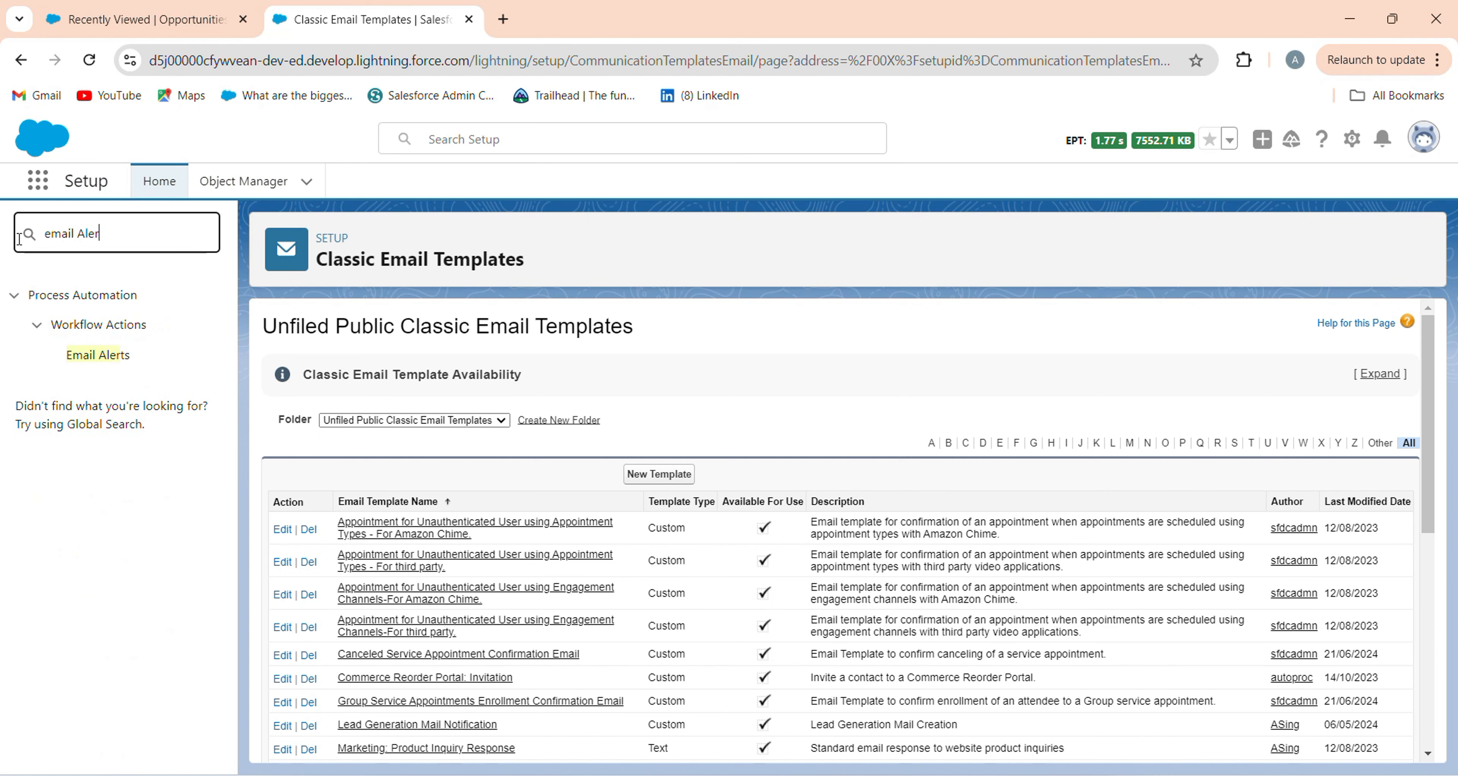
click(98, 354)
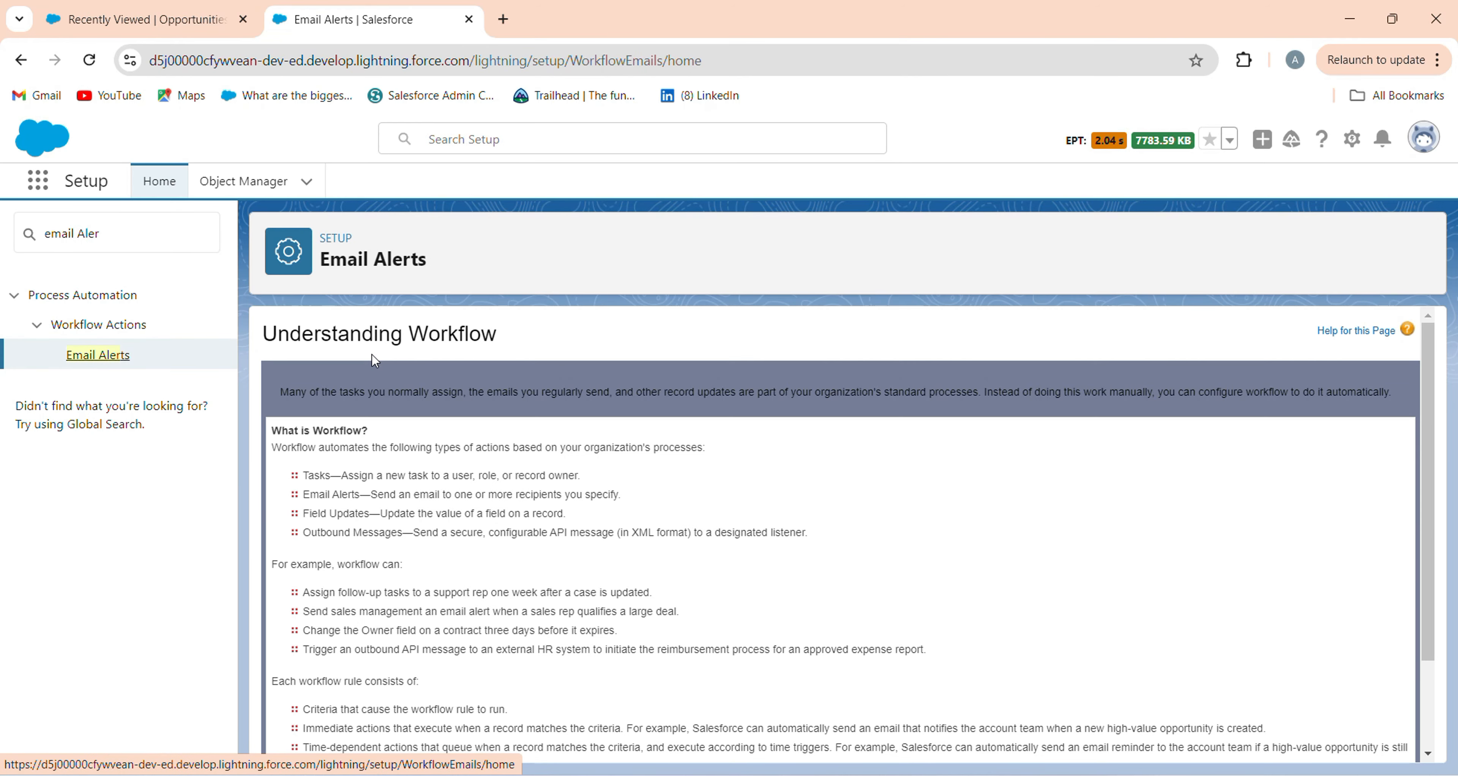
scroll(371, 353, down, 3)
click(306, 719)
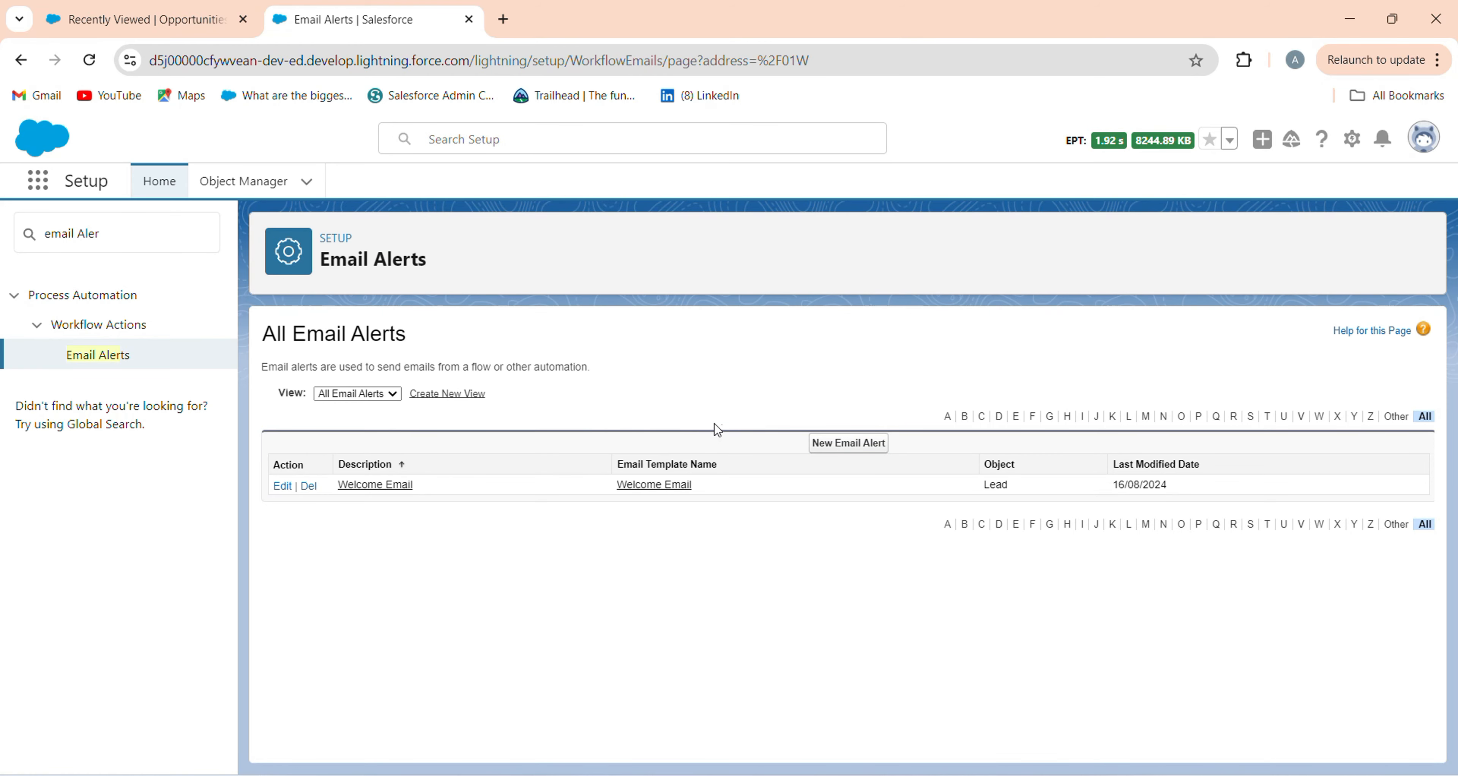
Start a new email alert with the description Order Mail Notification and have its unique name filled in from the description
click(872, 451)
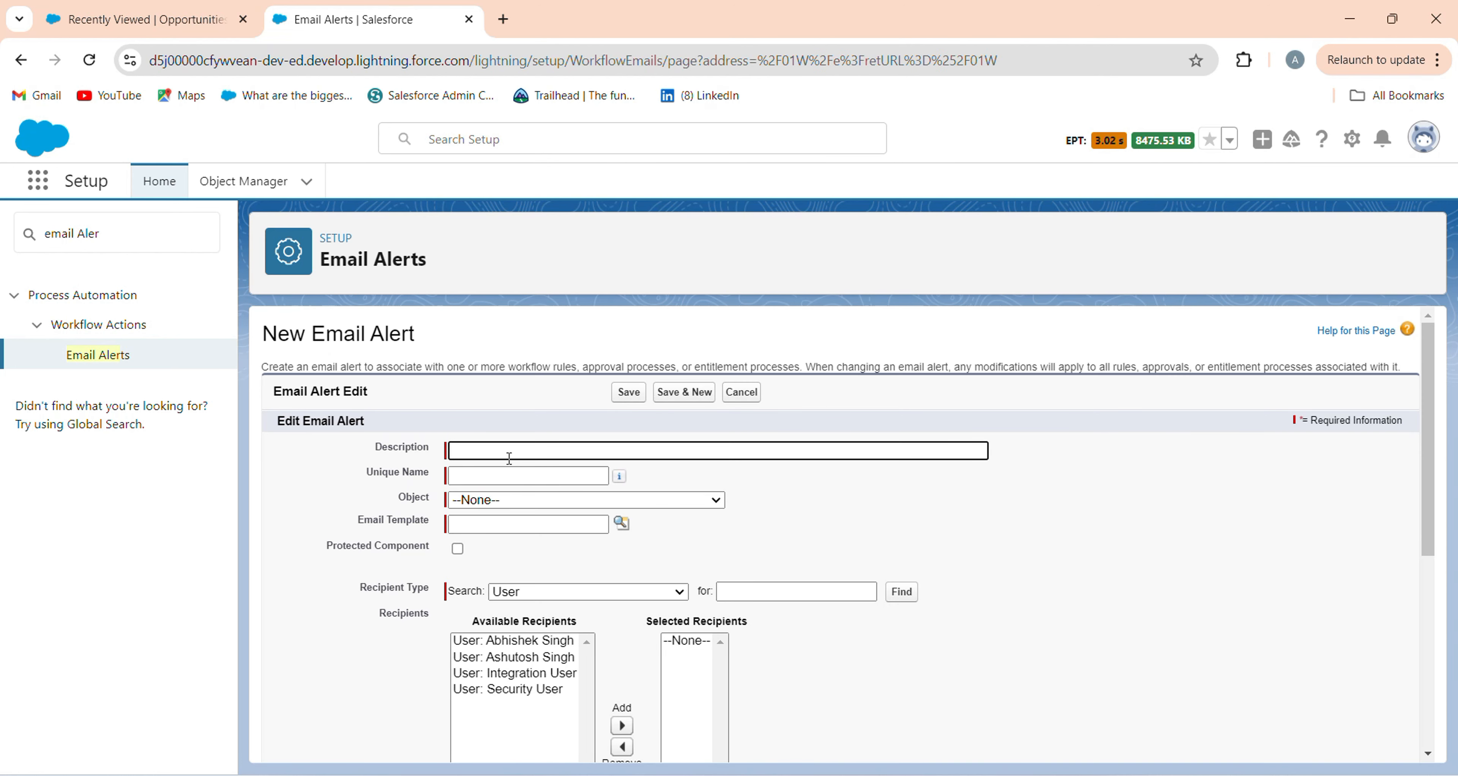
click(510, 448)
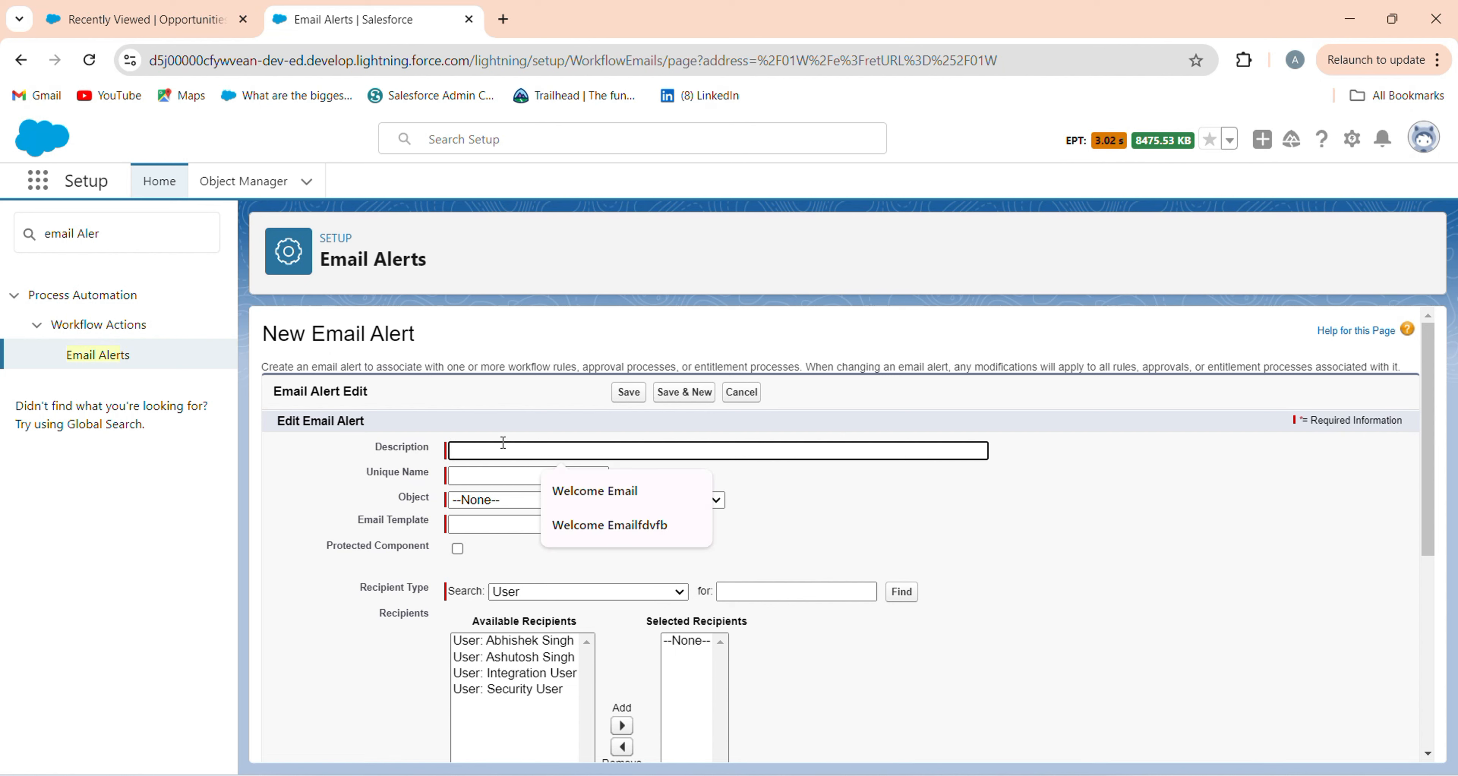
text(Order Mail)
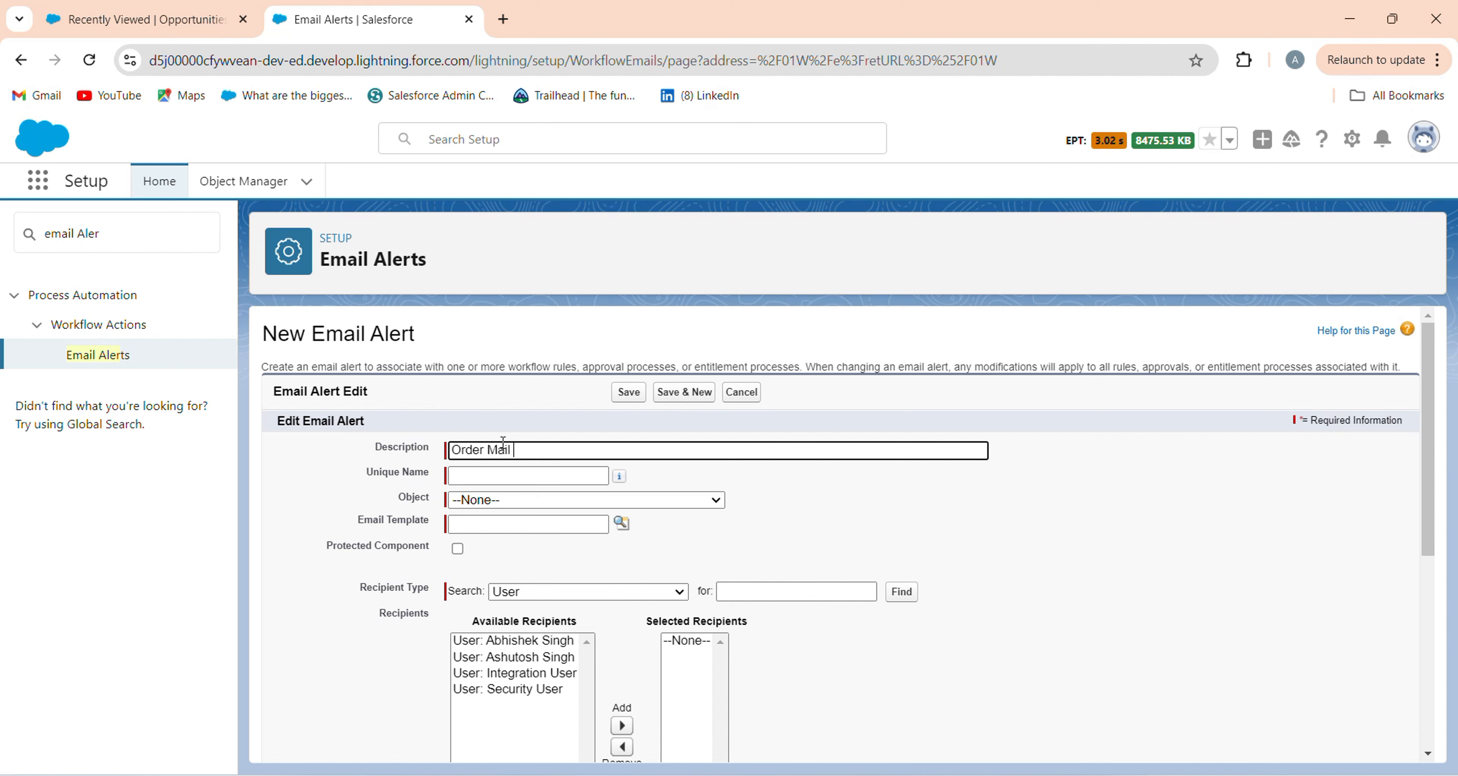
text( Notification)
click(519, 474)
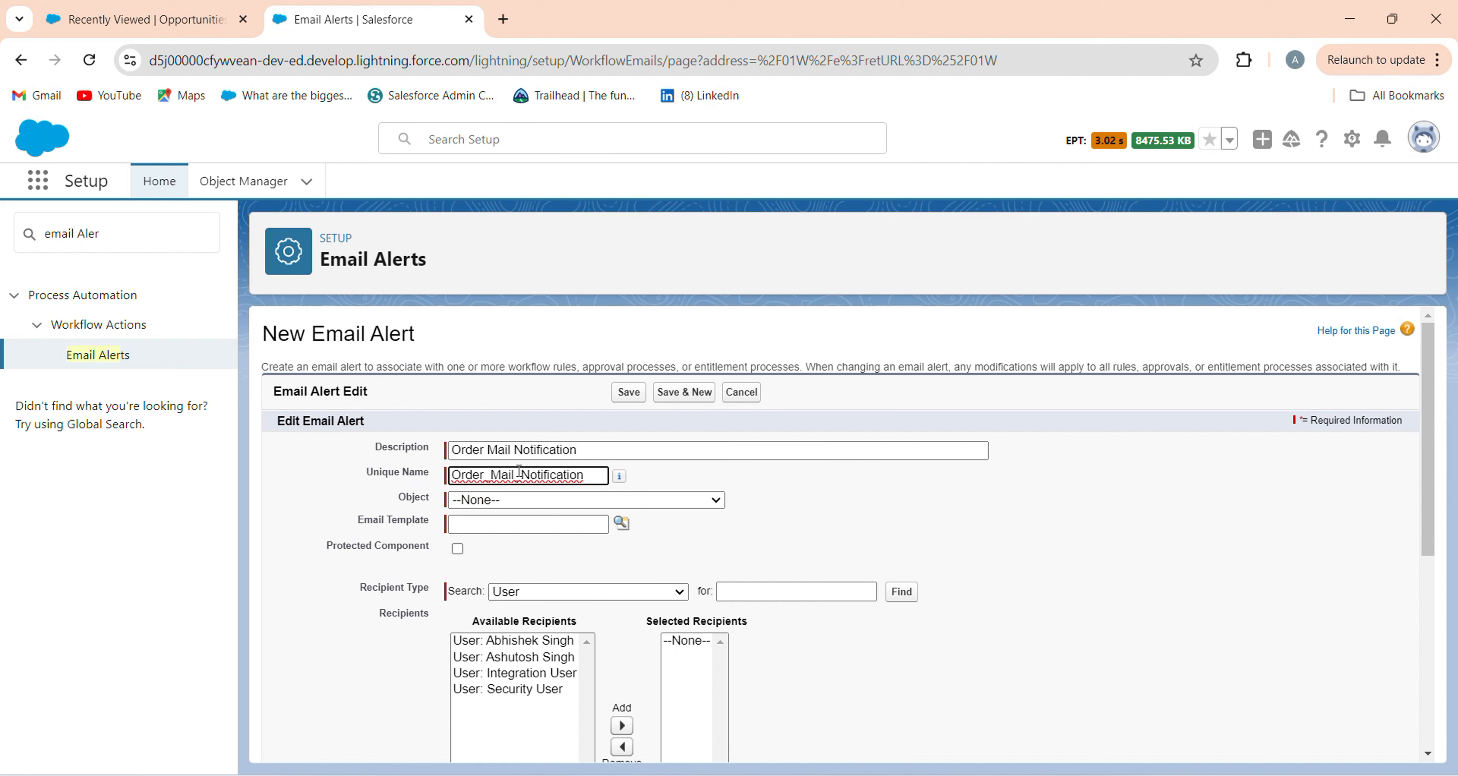
Set the email alert's object to Order
click(546, 501)
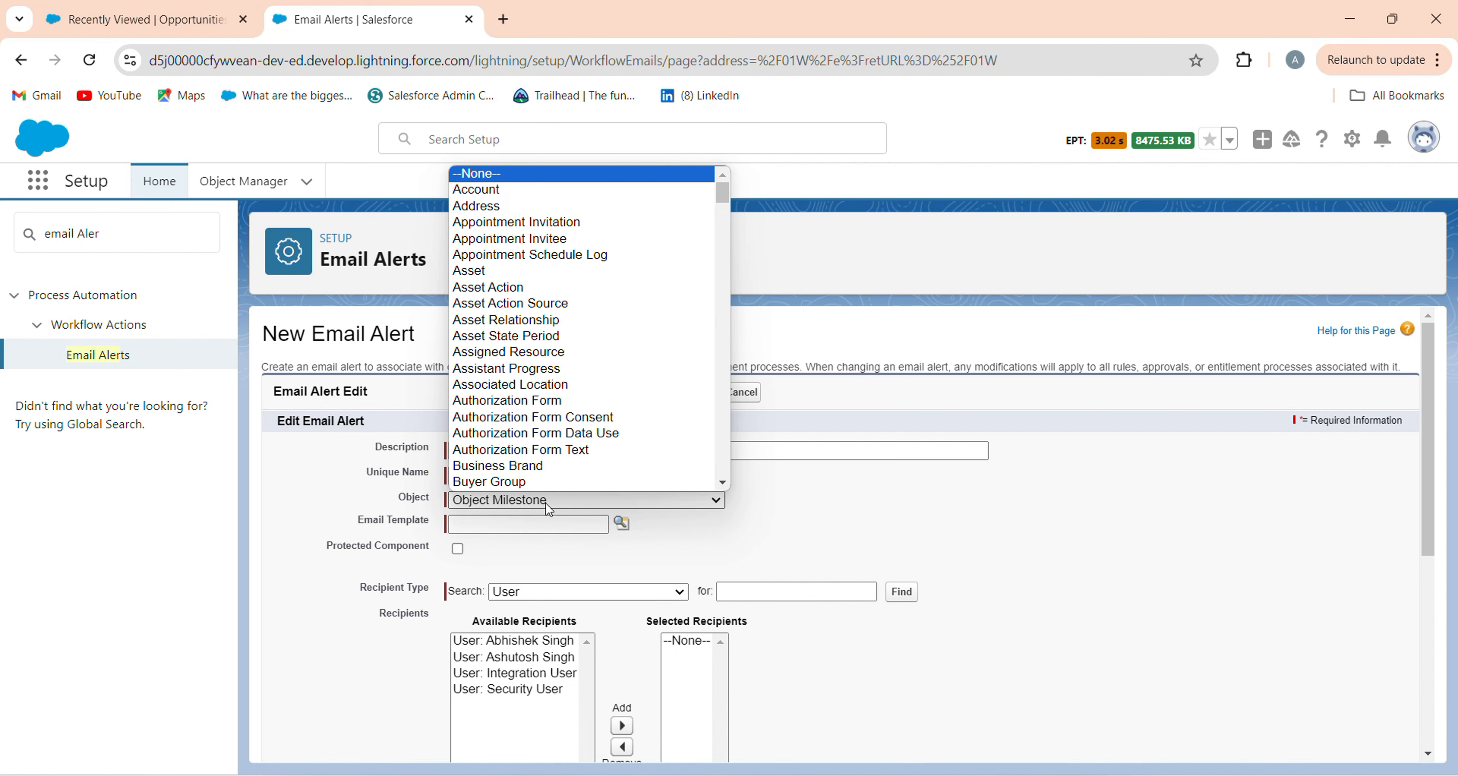
text(or)
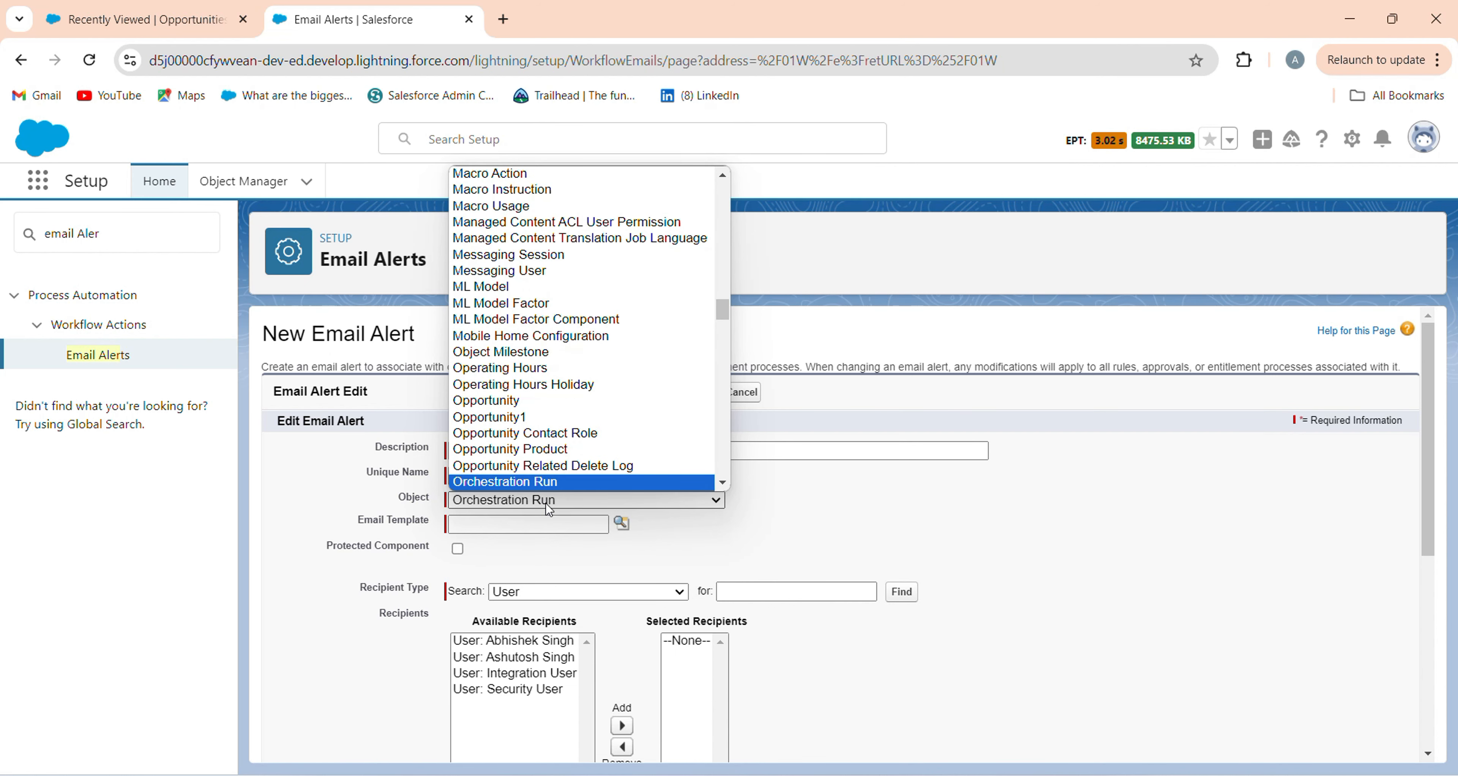
key(Down)
scroll(567, 406, down, 4)
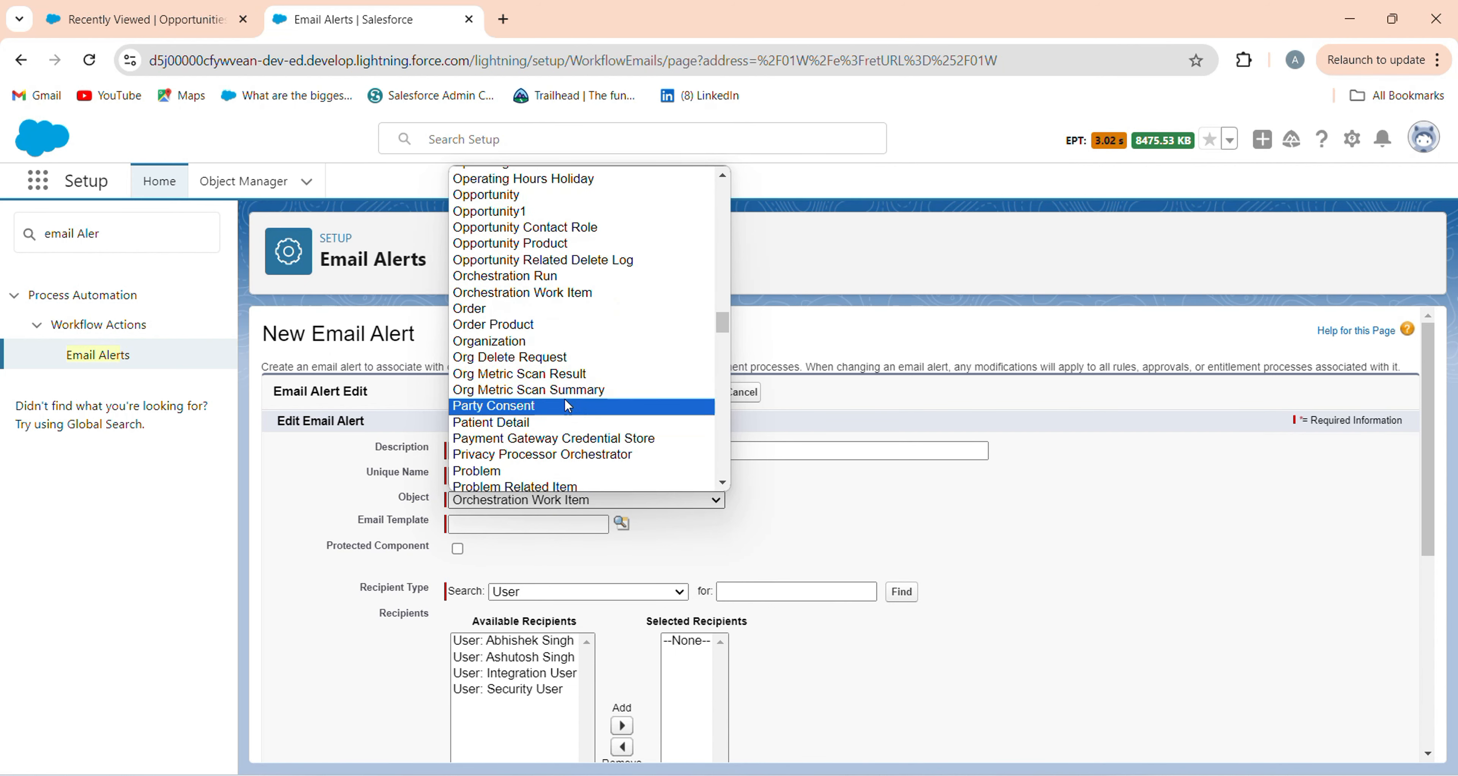
scroll(553, 346, up, 2)
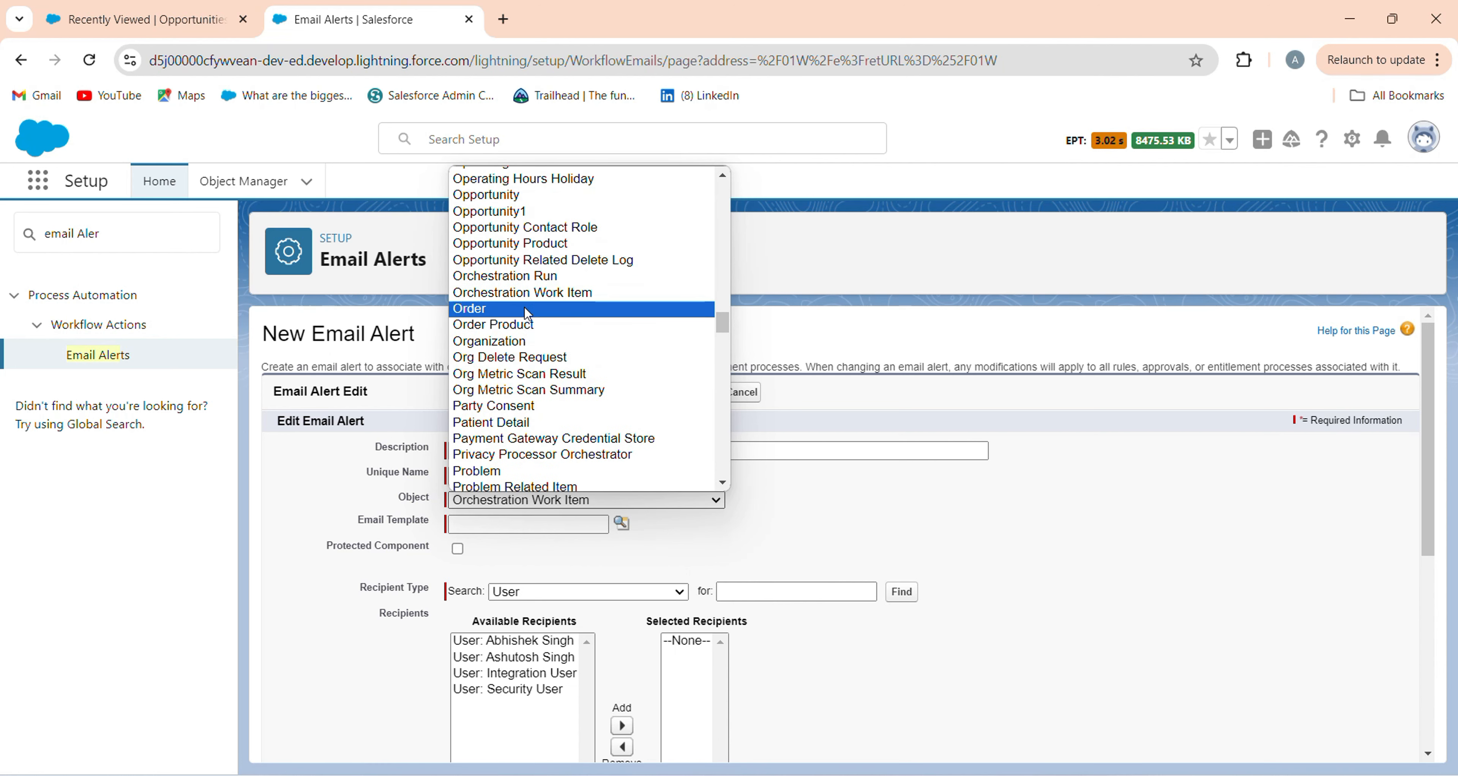
click(557, 308)
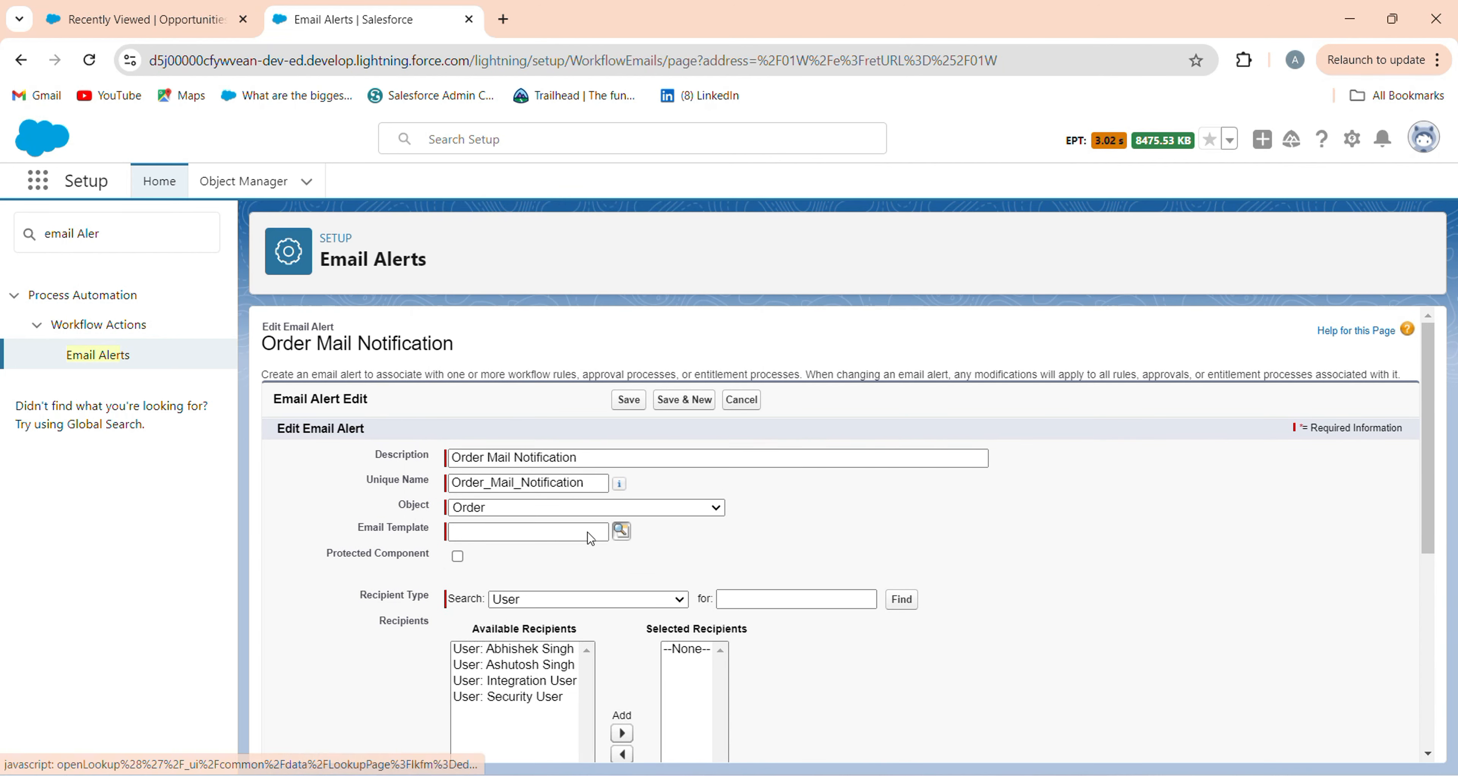
Search the classic email templates for "order" and assign the Order Email Notification template to the alert
click(621, 530)
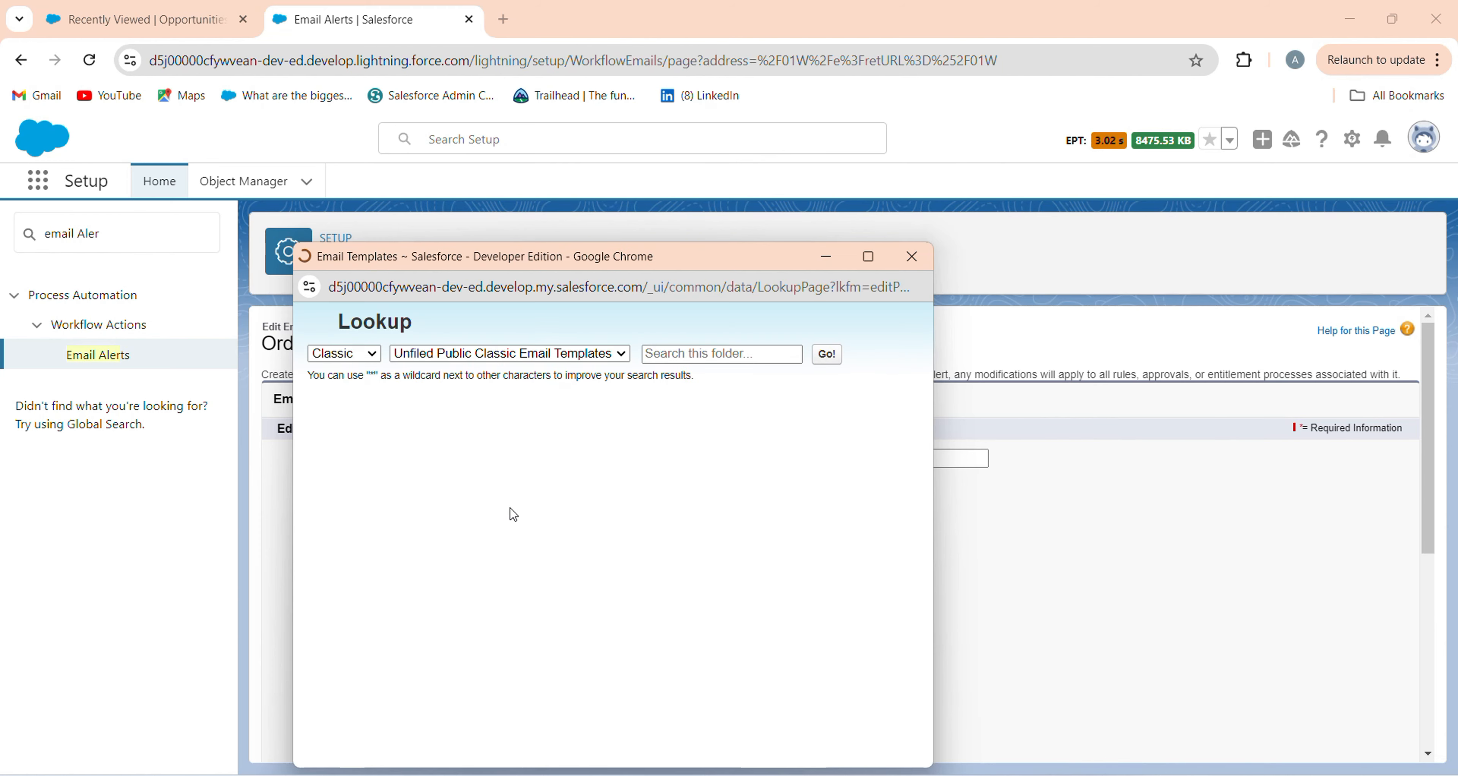
scroll(511, 515, down, 10)
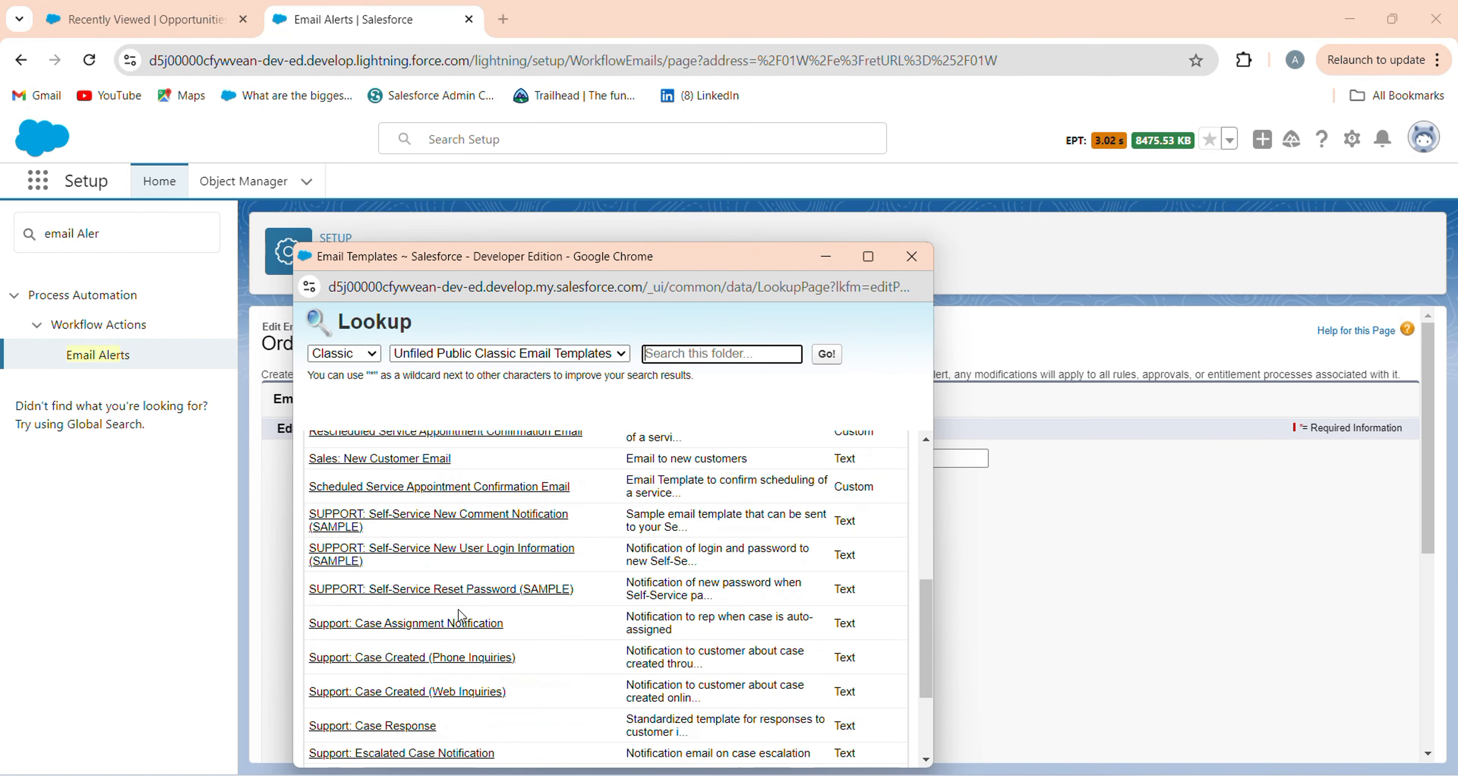
scroll(509, 622, up, 9)
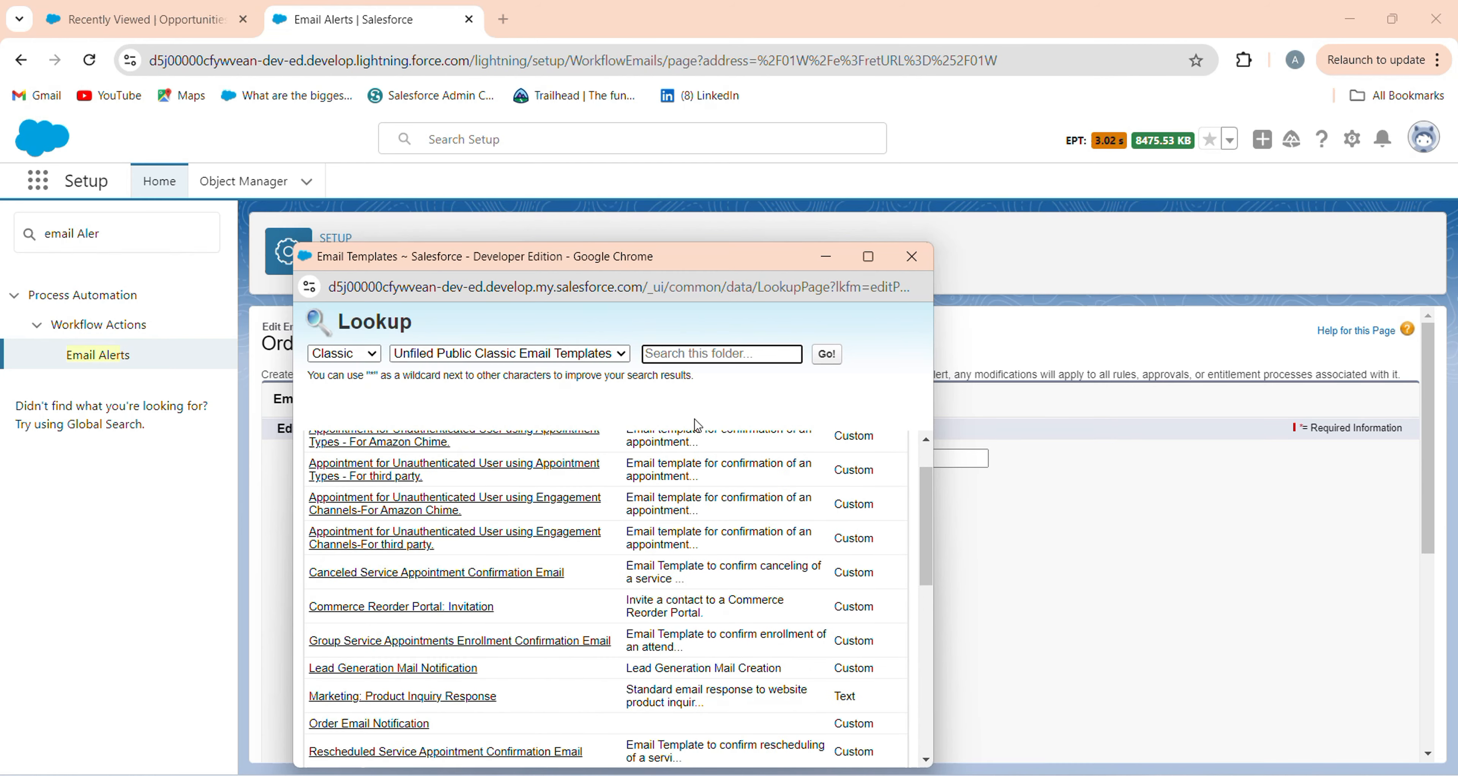
click(736, 354)
text(order)
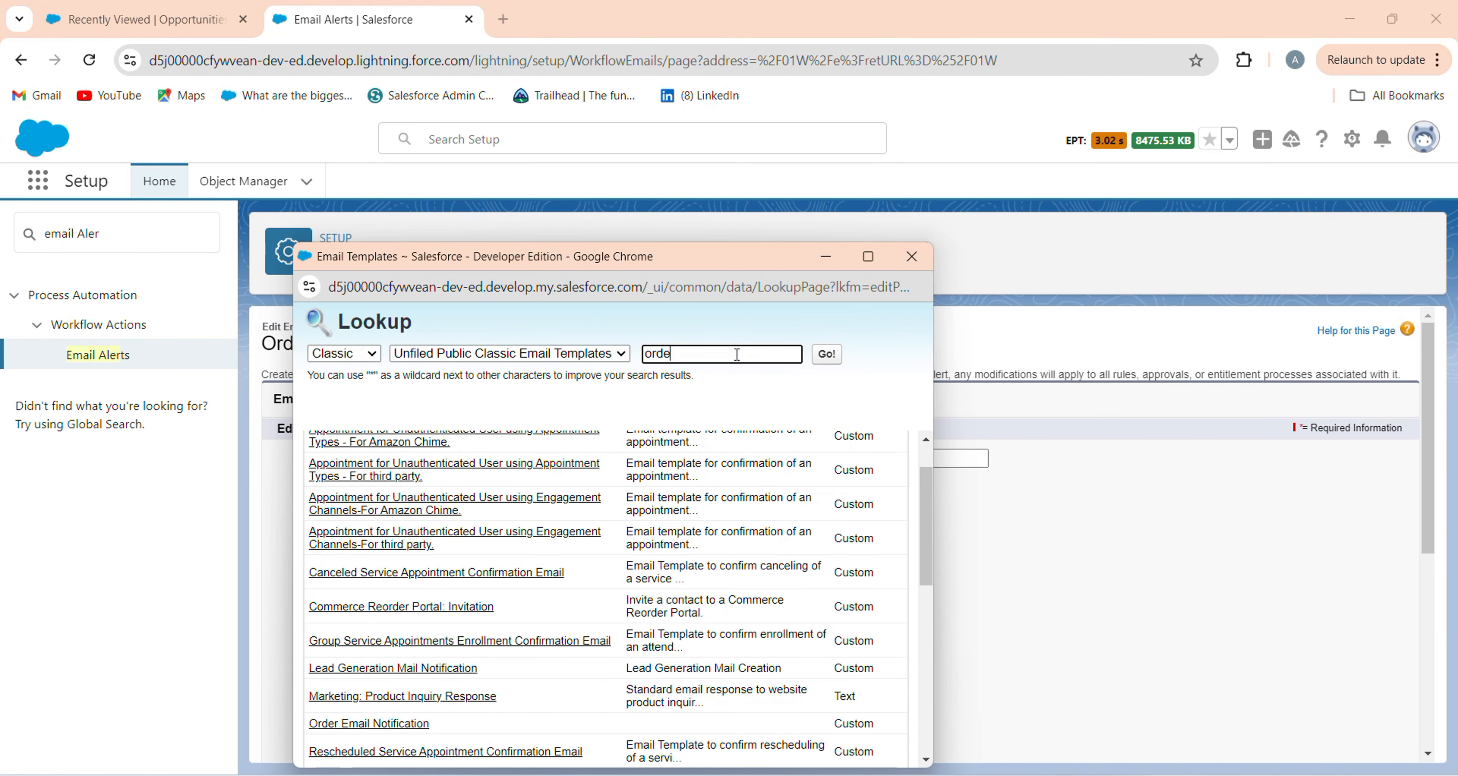
key(Return)
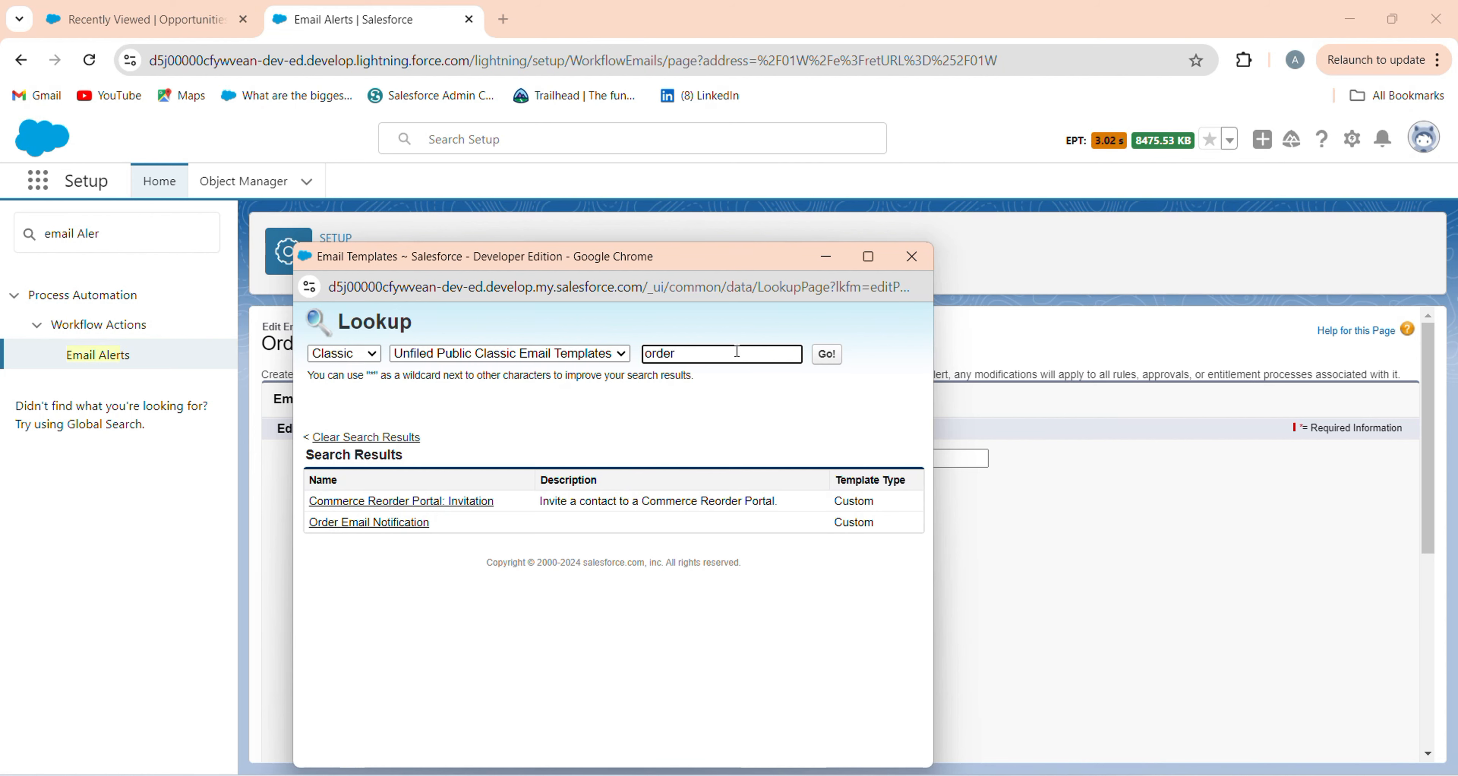
click(399, 530)
click(399, 523)
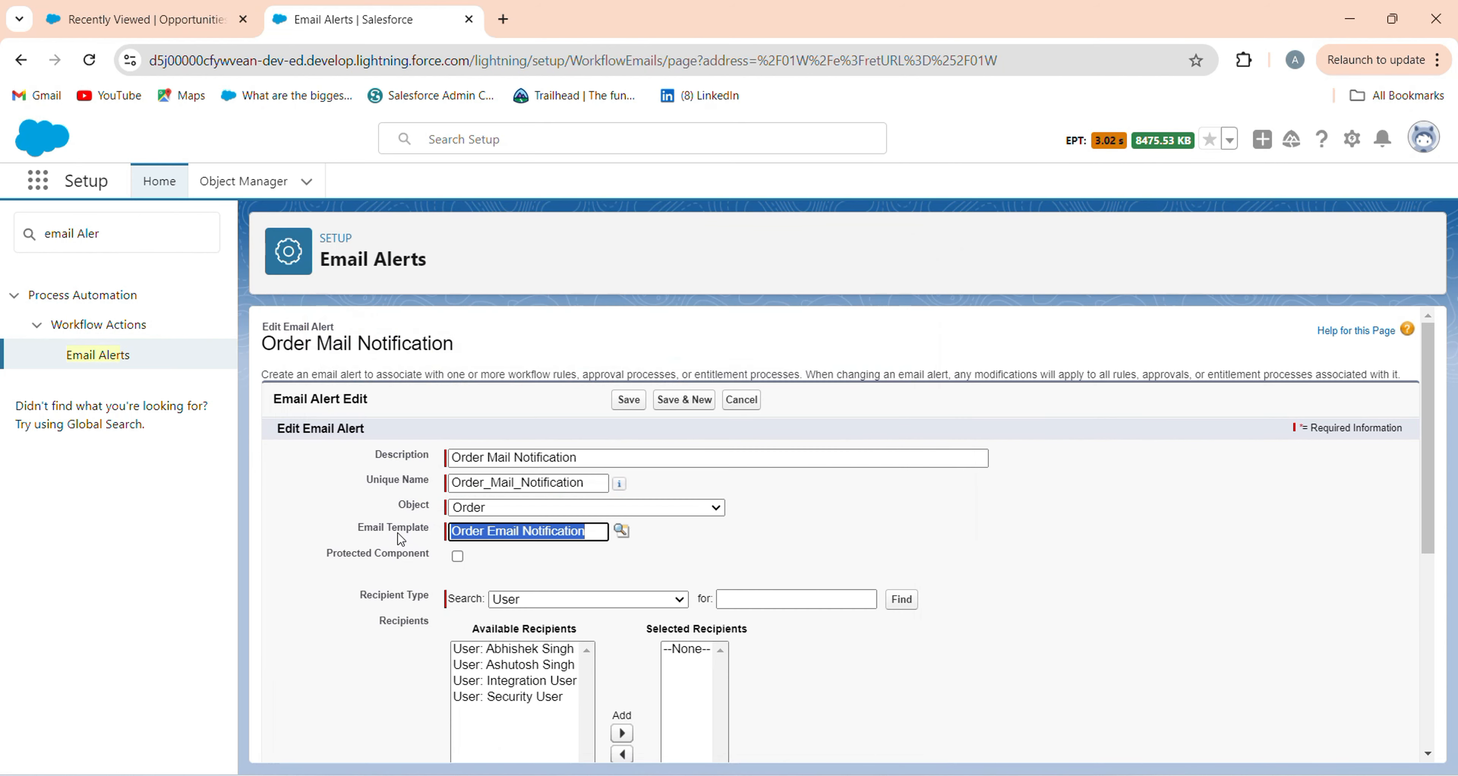
Add the second listed user and the Order Owner as recipients of the email alert, and save it
scroll(537, 618, down, 5)
scroll(553, 456, up, 3)
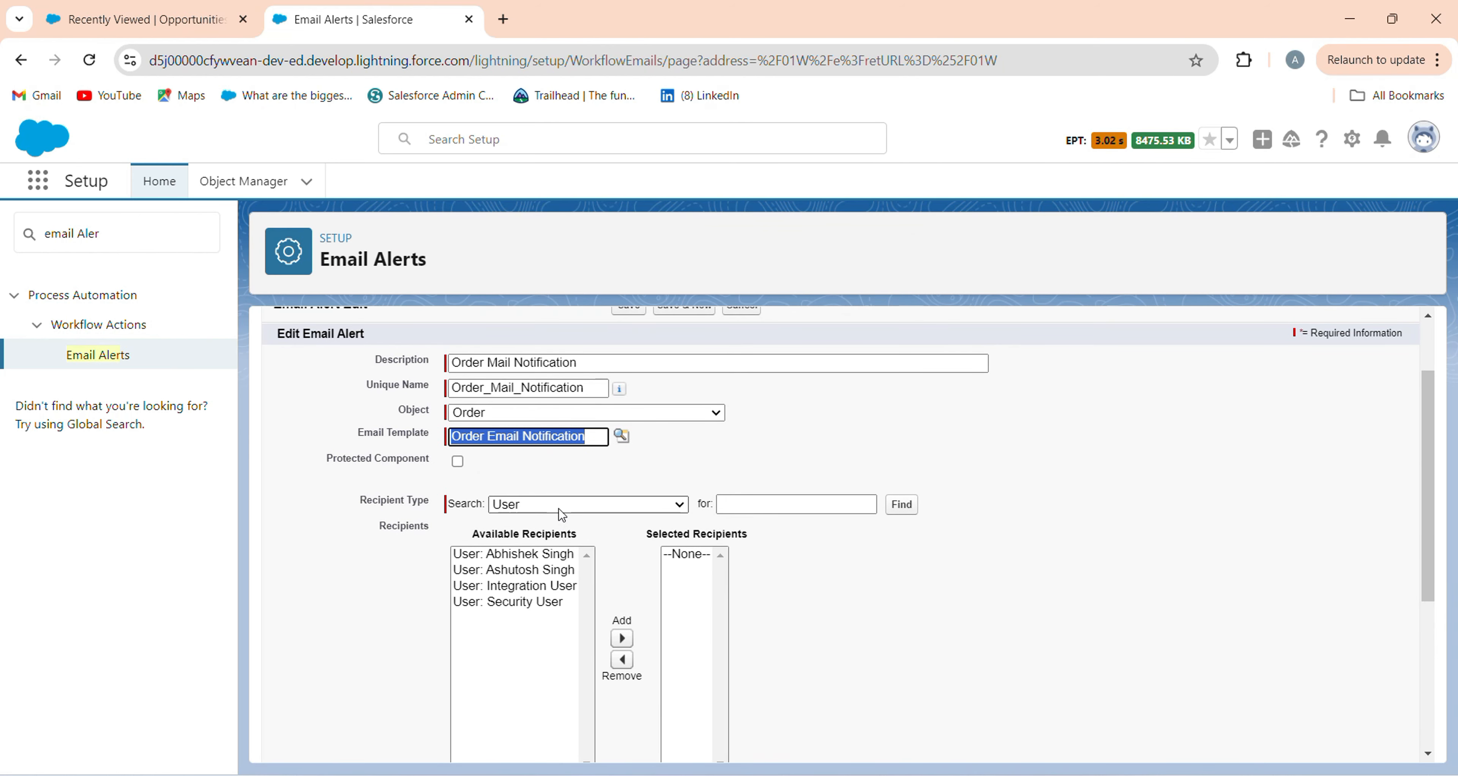
click(511, 575)
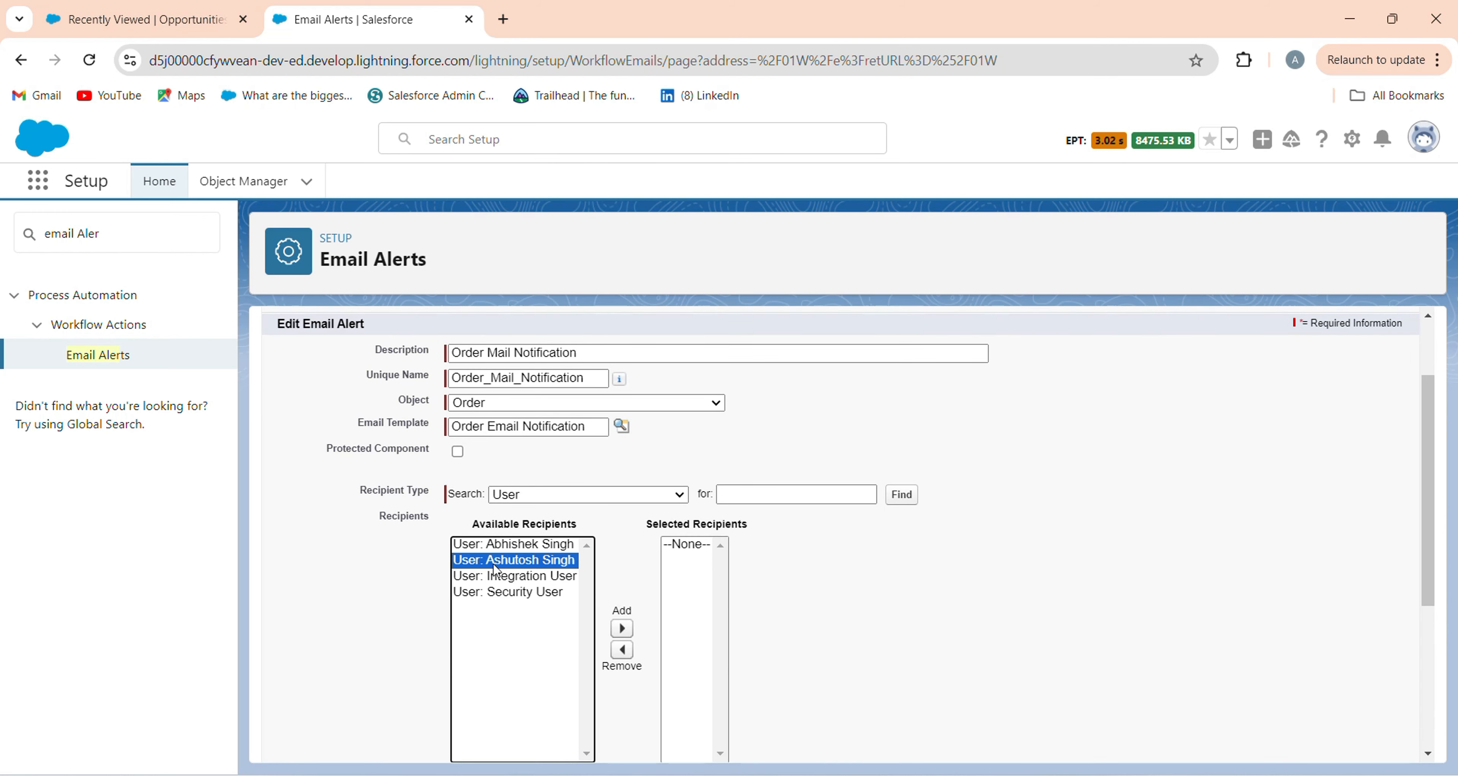
click(634, 637)
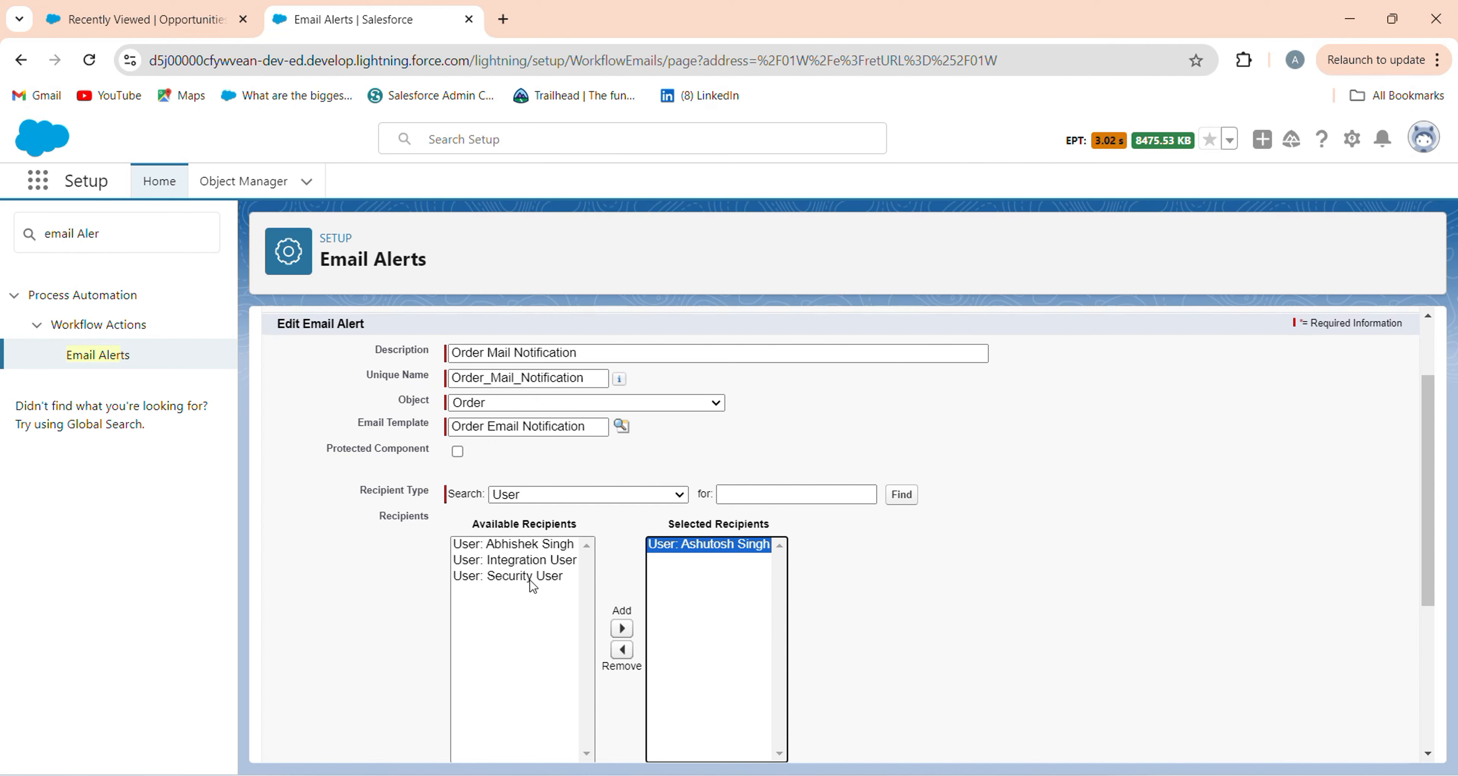
click(547, 495)
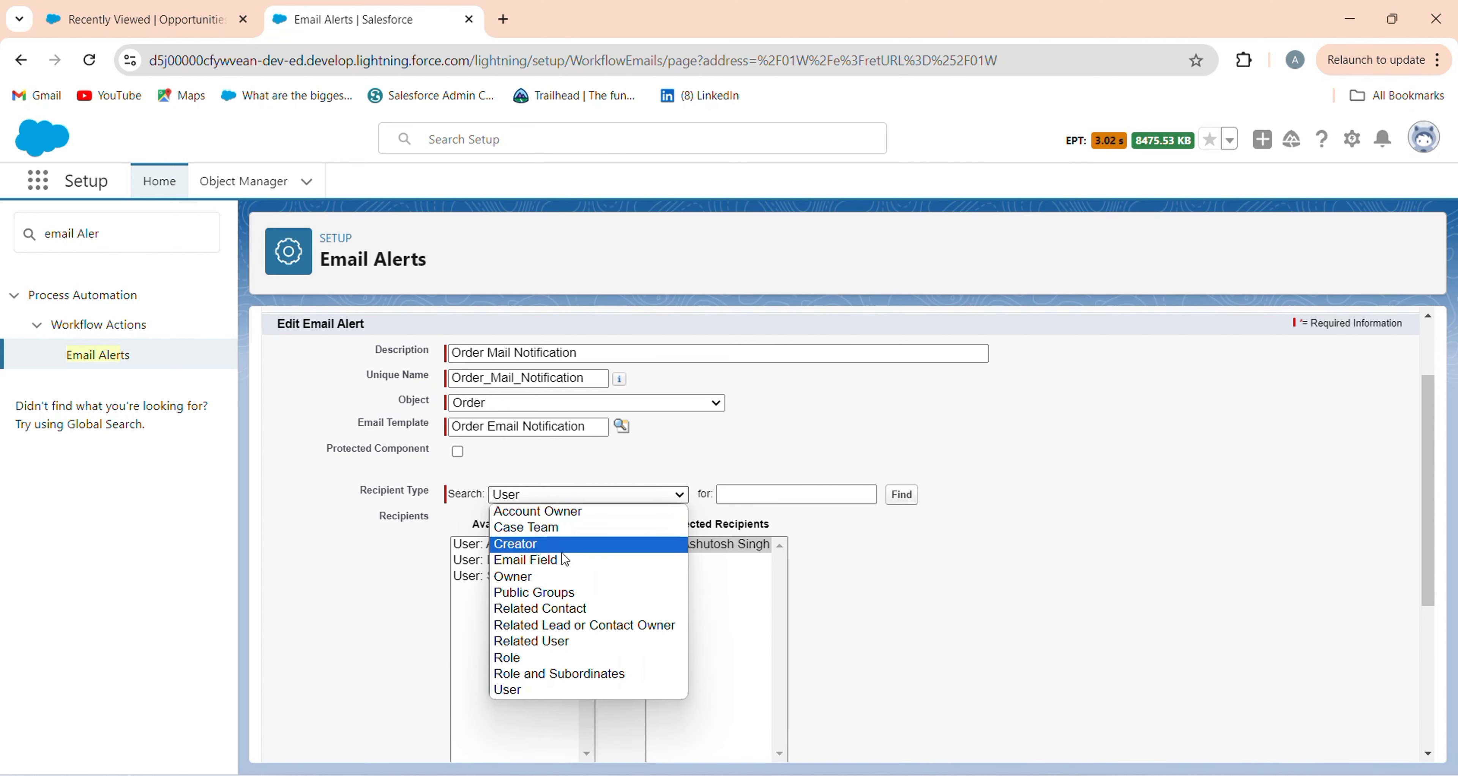
click(563, 577)
click(491, 550)
click(577, 628)
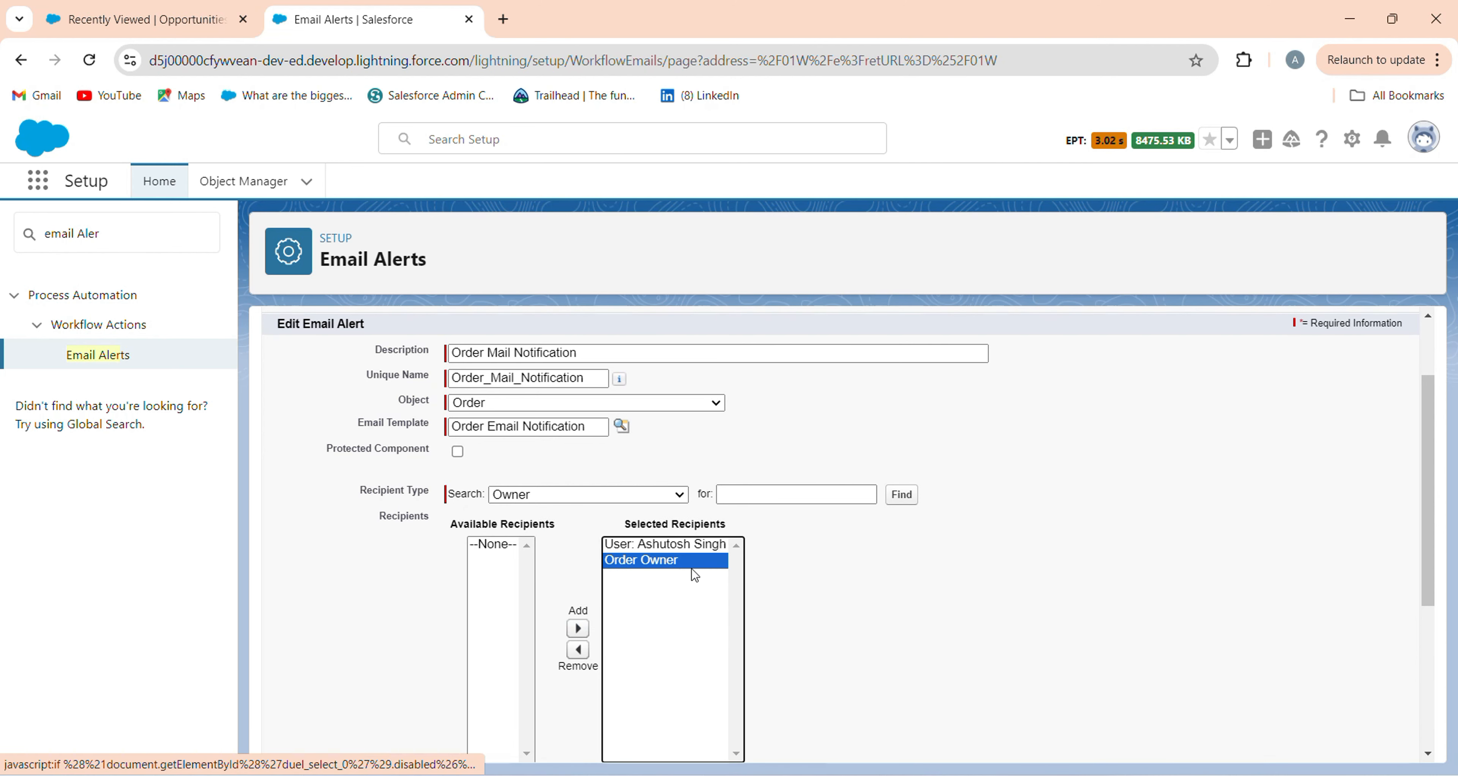
scroll(655, 604, down, 5)
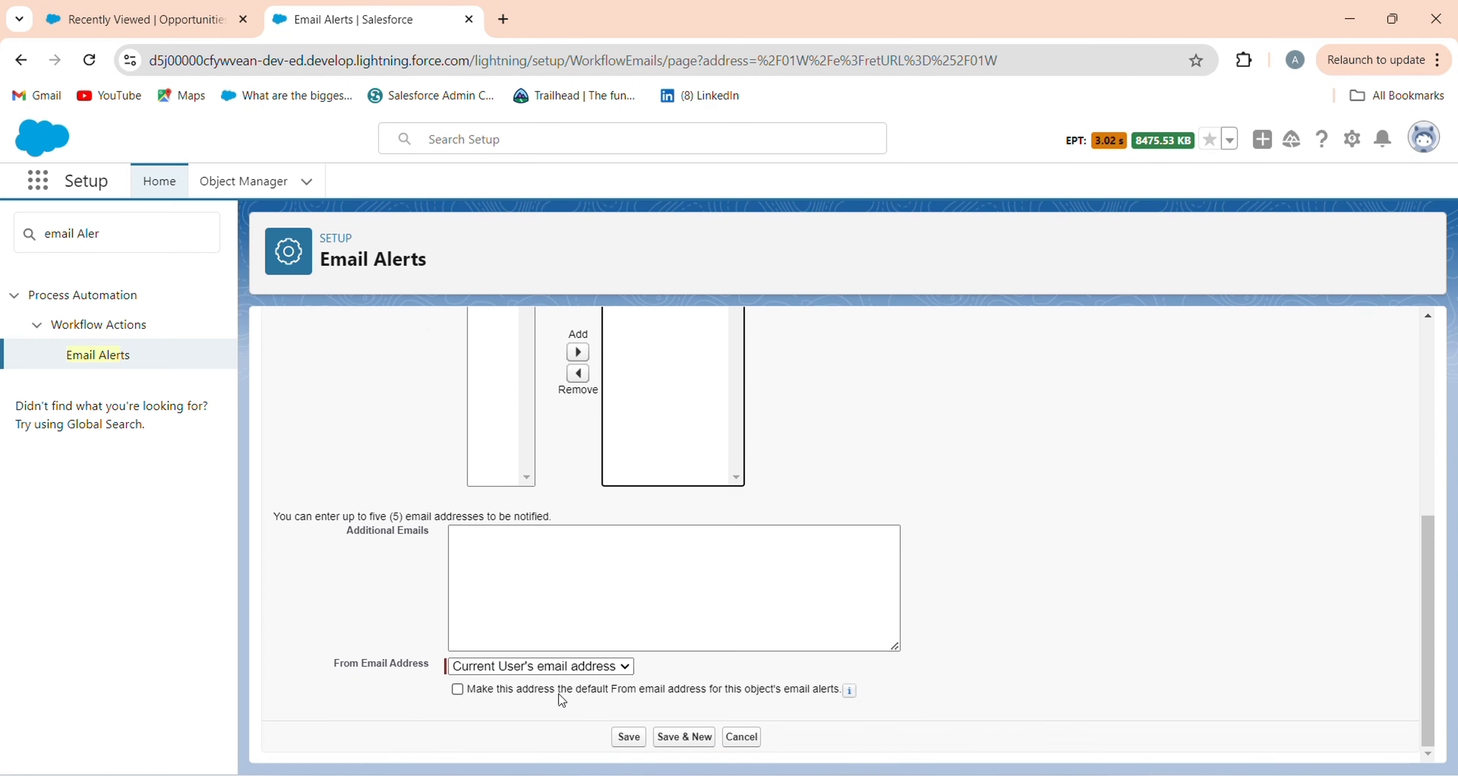
click(634, 737)
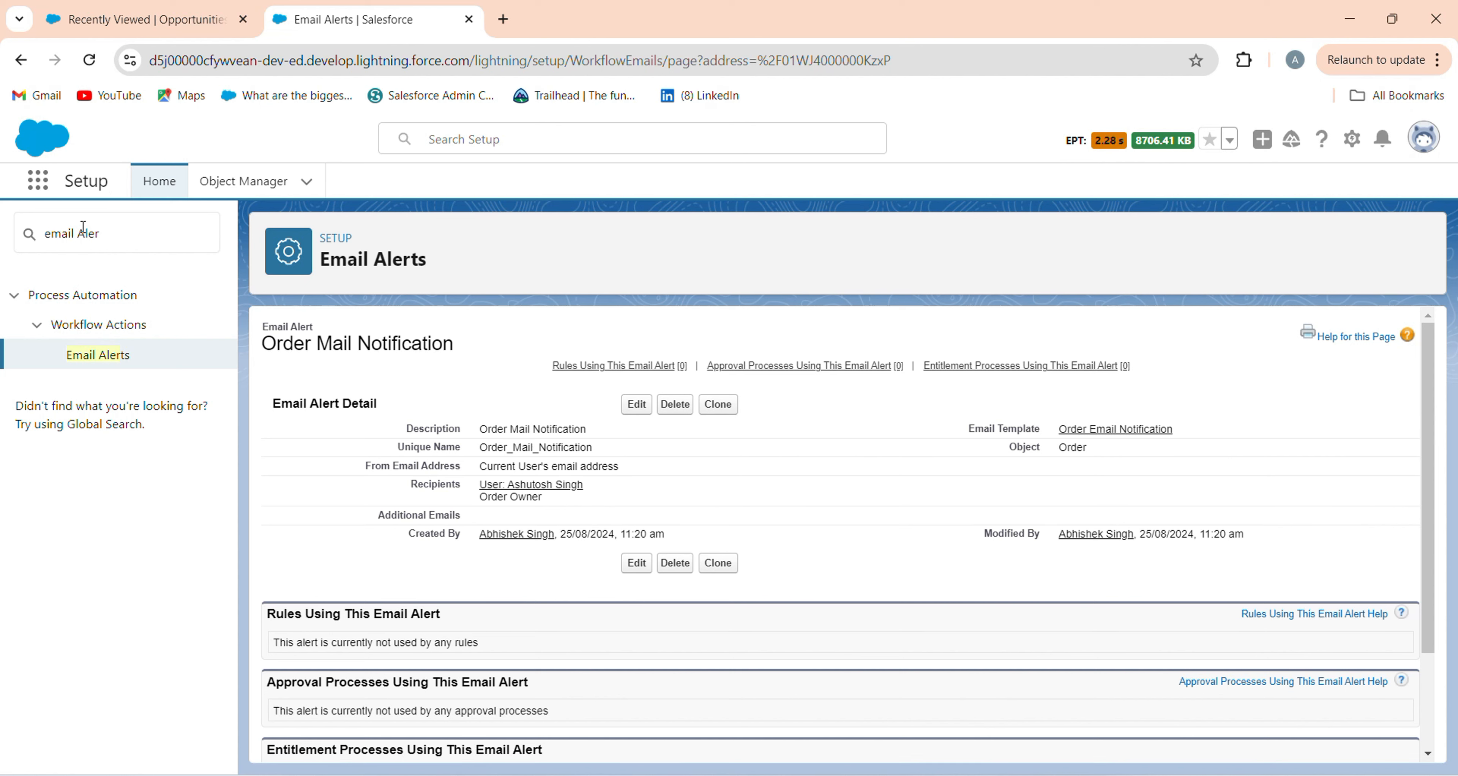
Search Setup for "flow" and open the Flows page under Process Automation
click(15, 239)
text(f)
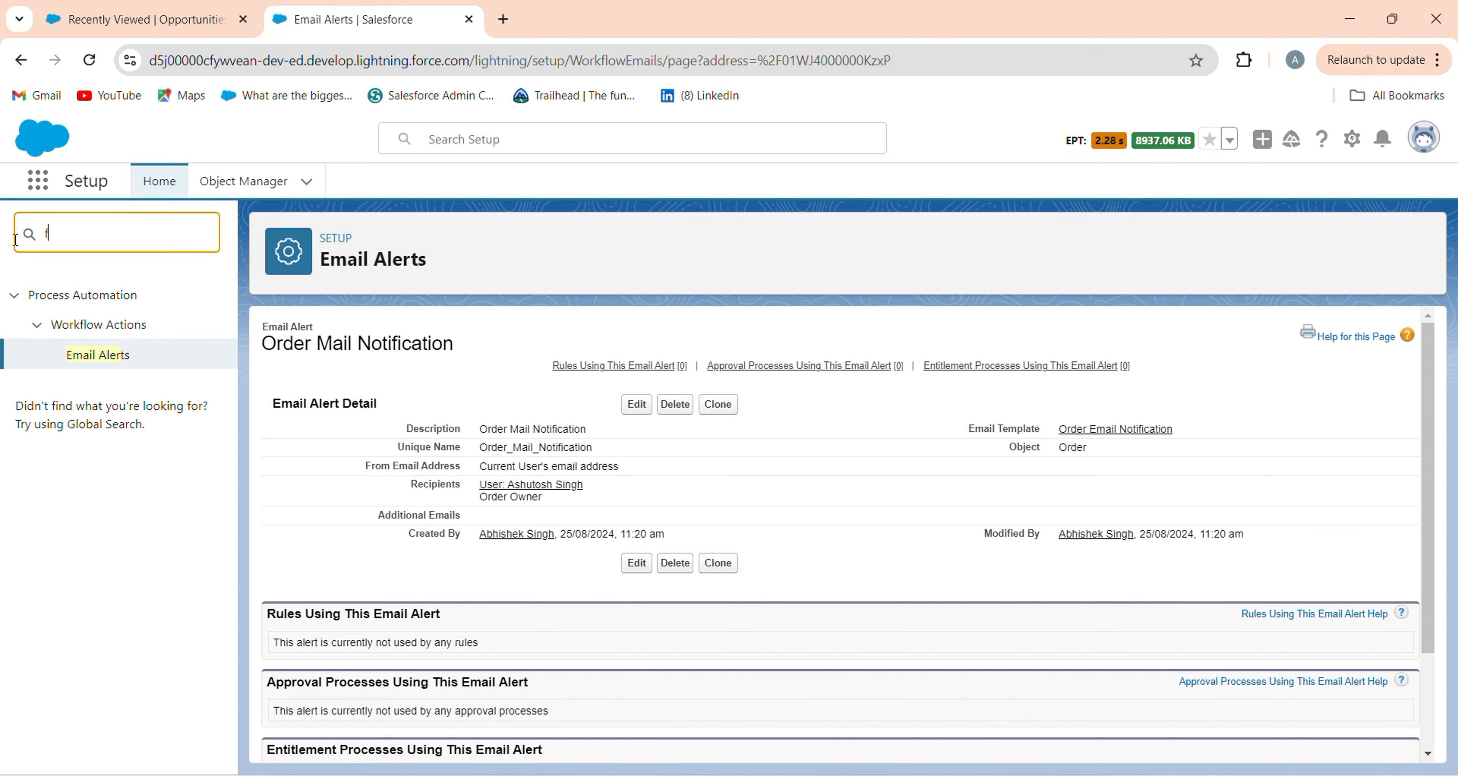
text(low)
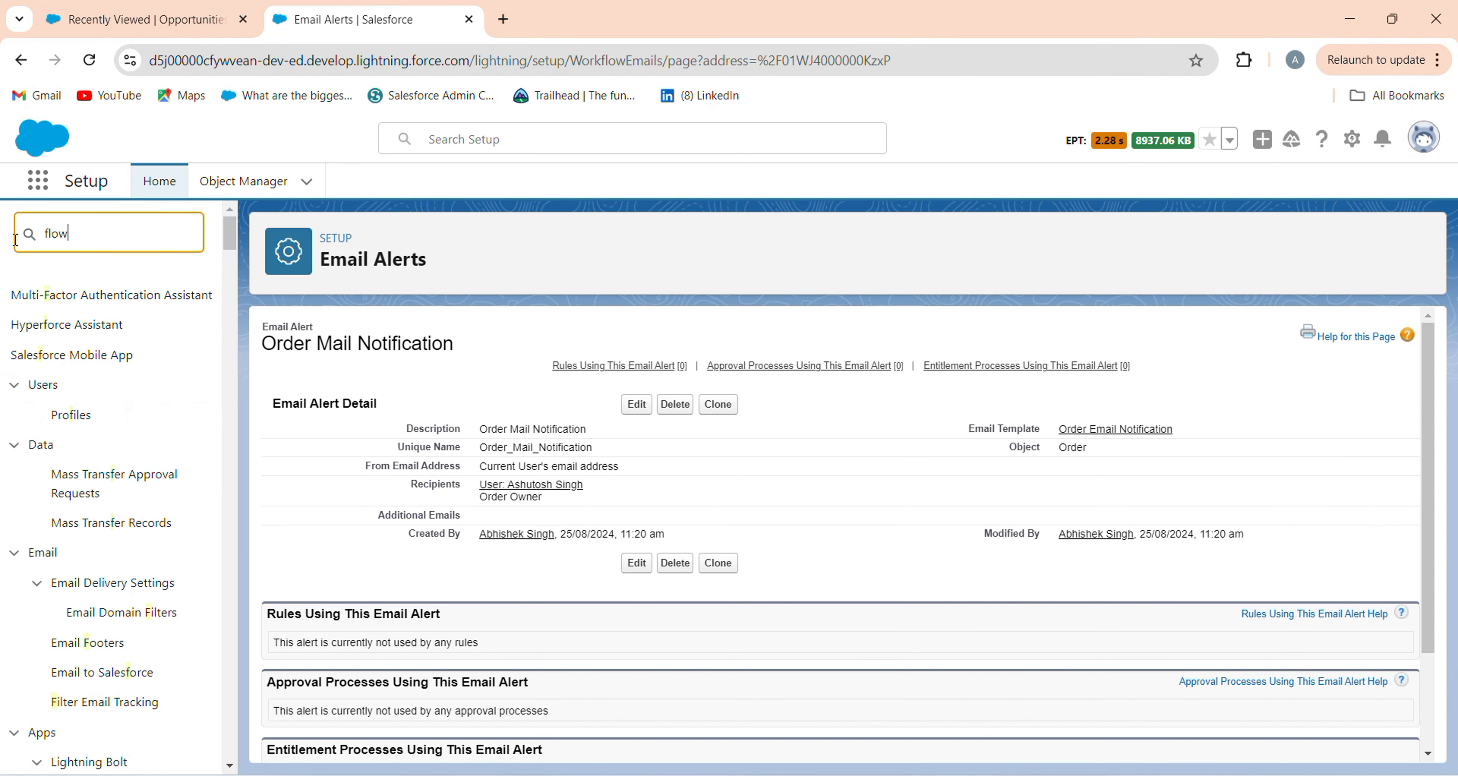
scroll(34, 588, down, 10)
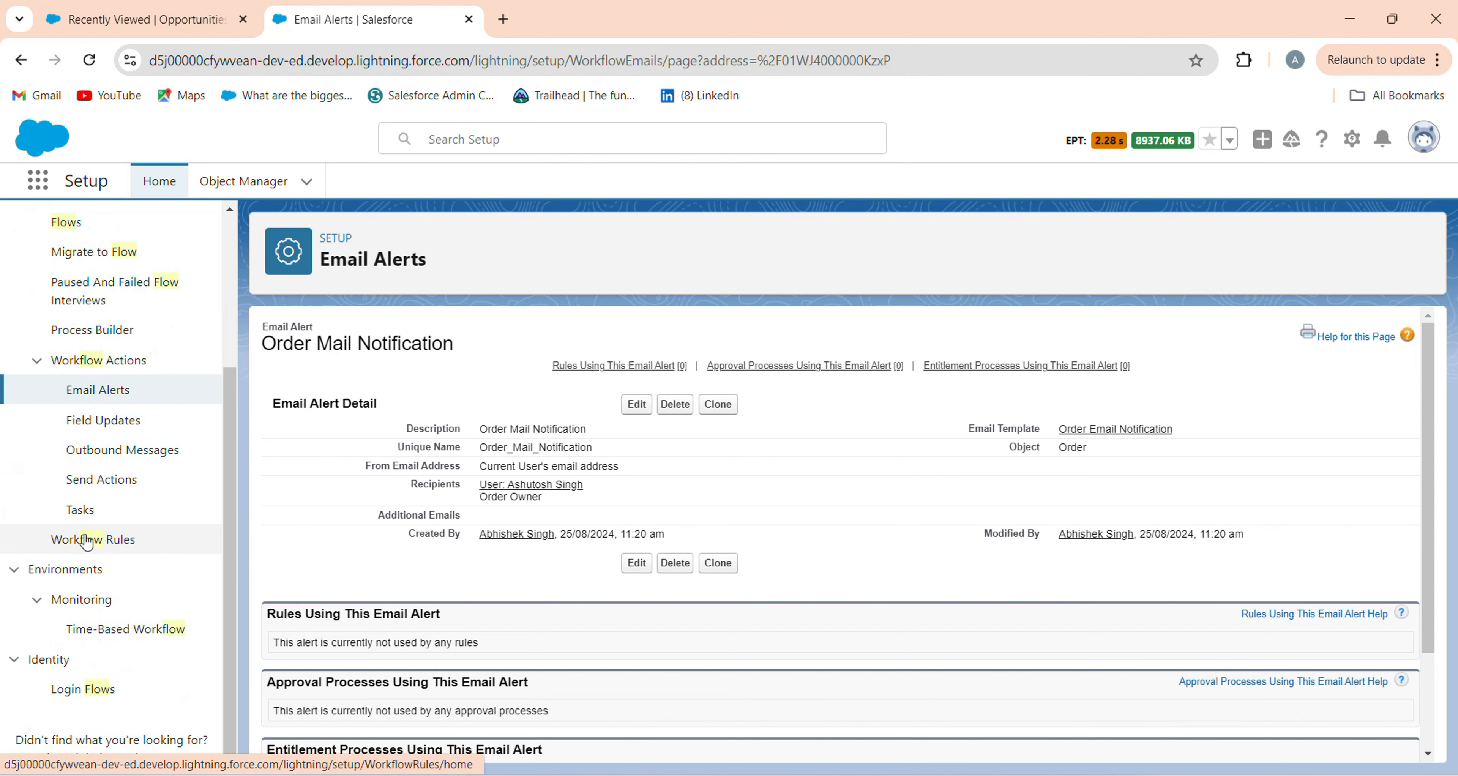
scroll(94, 622, up, 5)
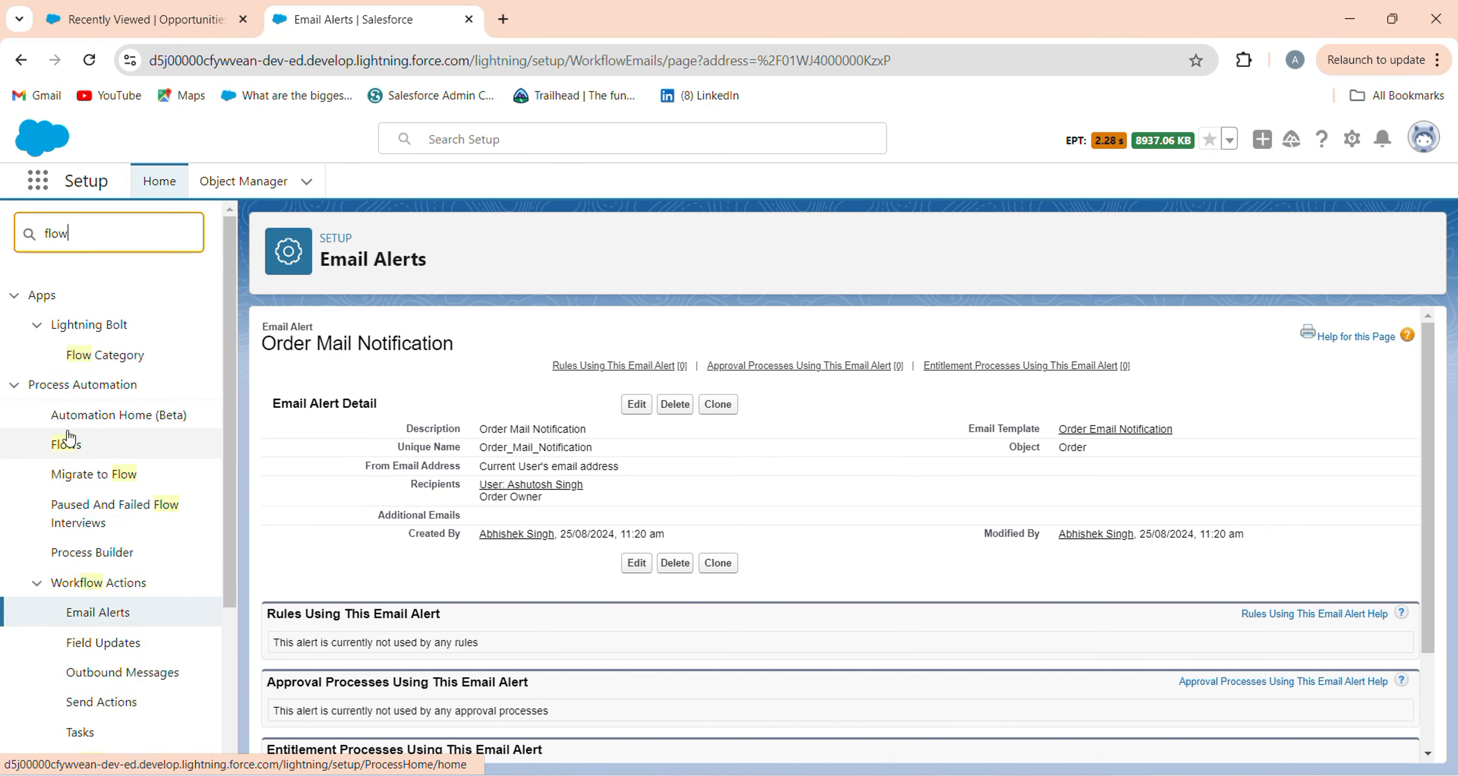
click(66, 446)
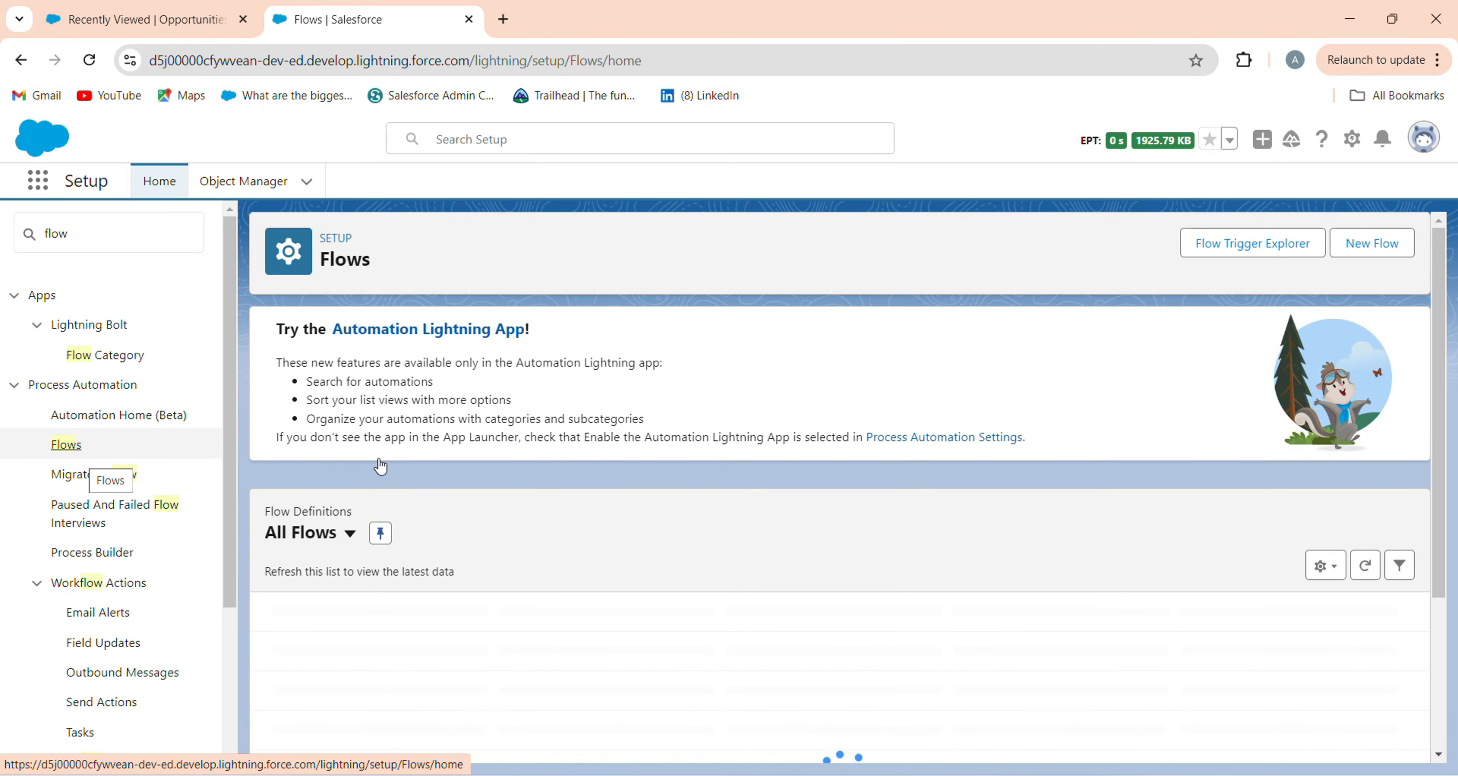
Create a new record-triggered flow from scratch
click(1340, 246)
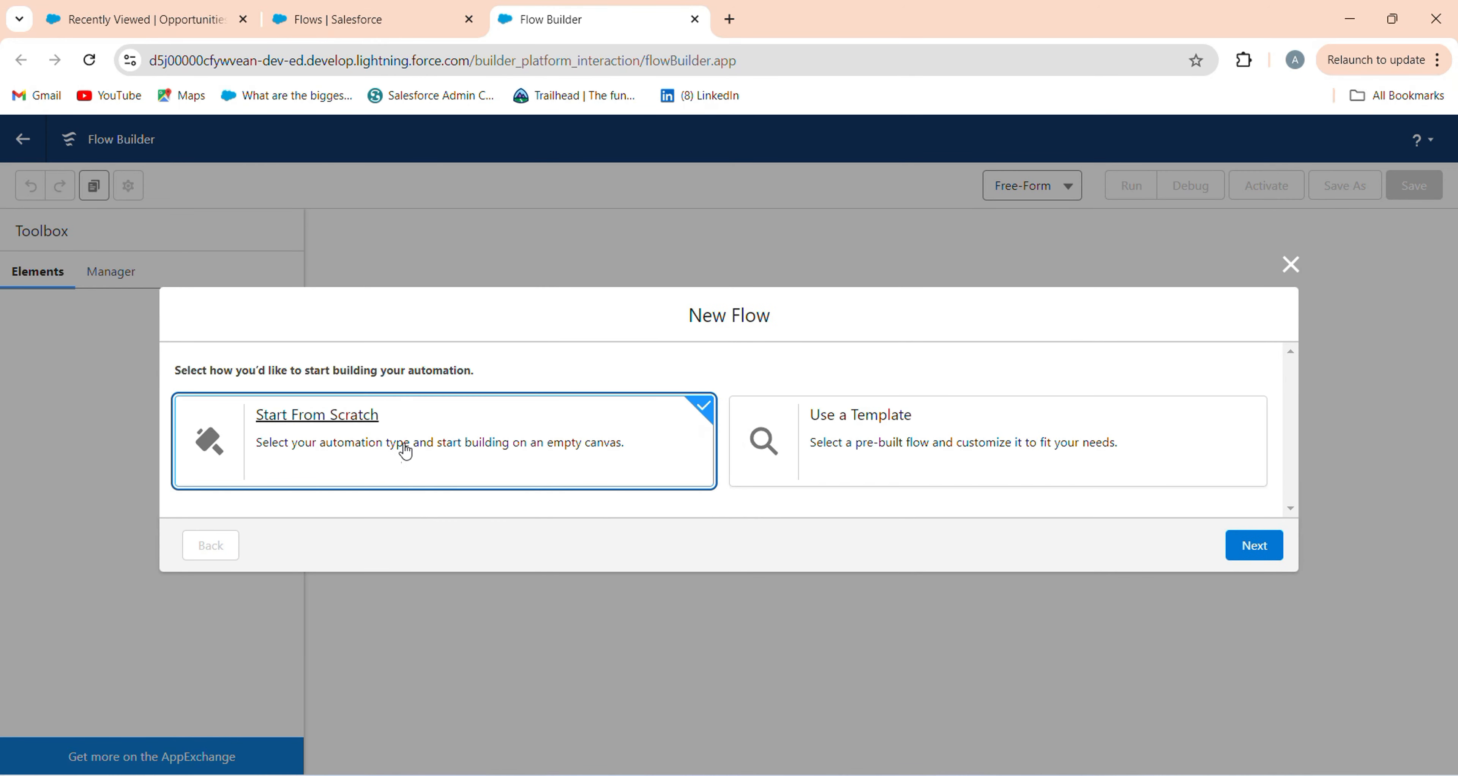
click(1256, 544)
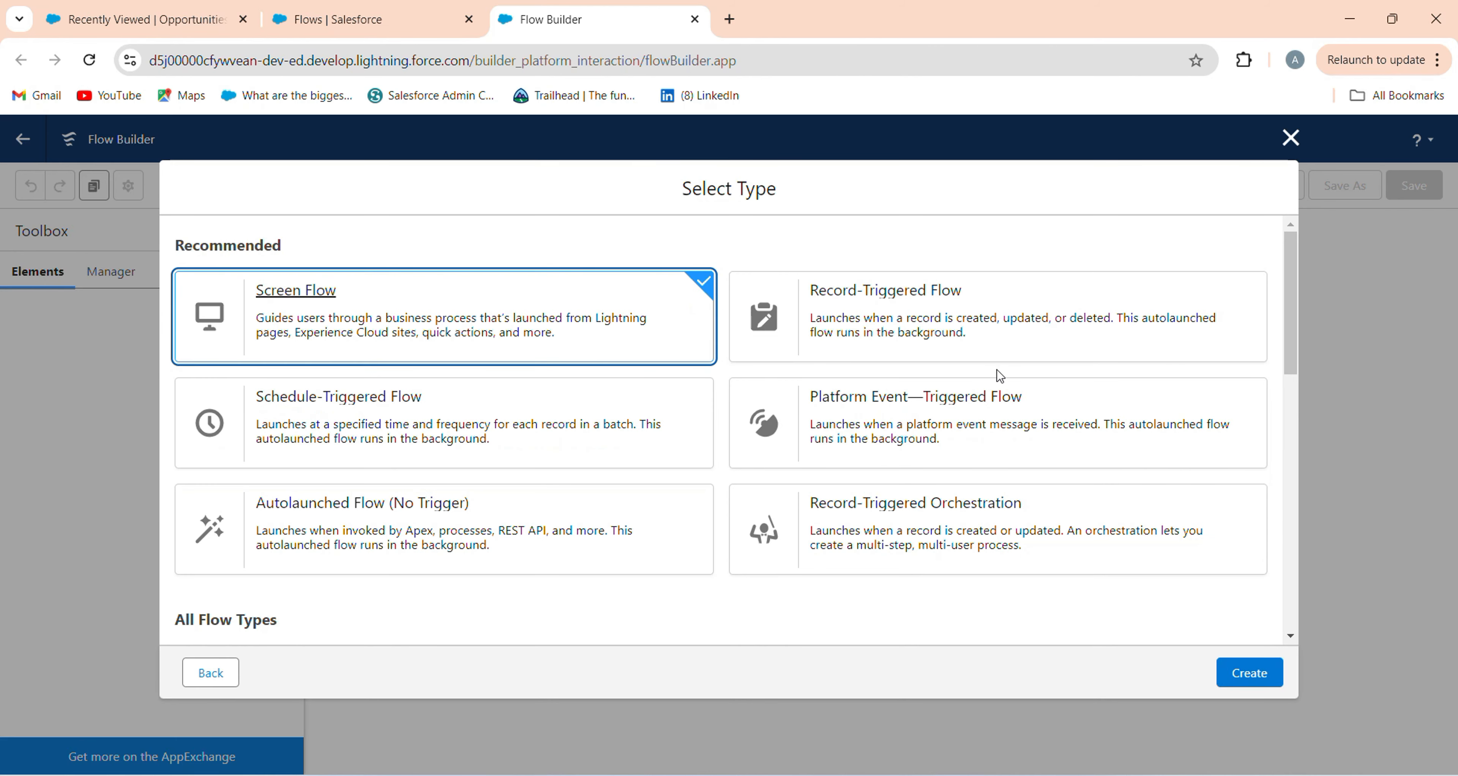
click(1239, 669)
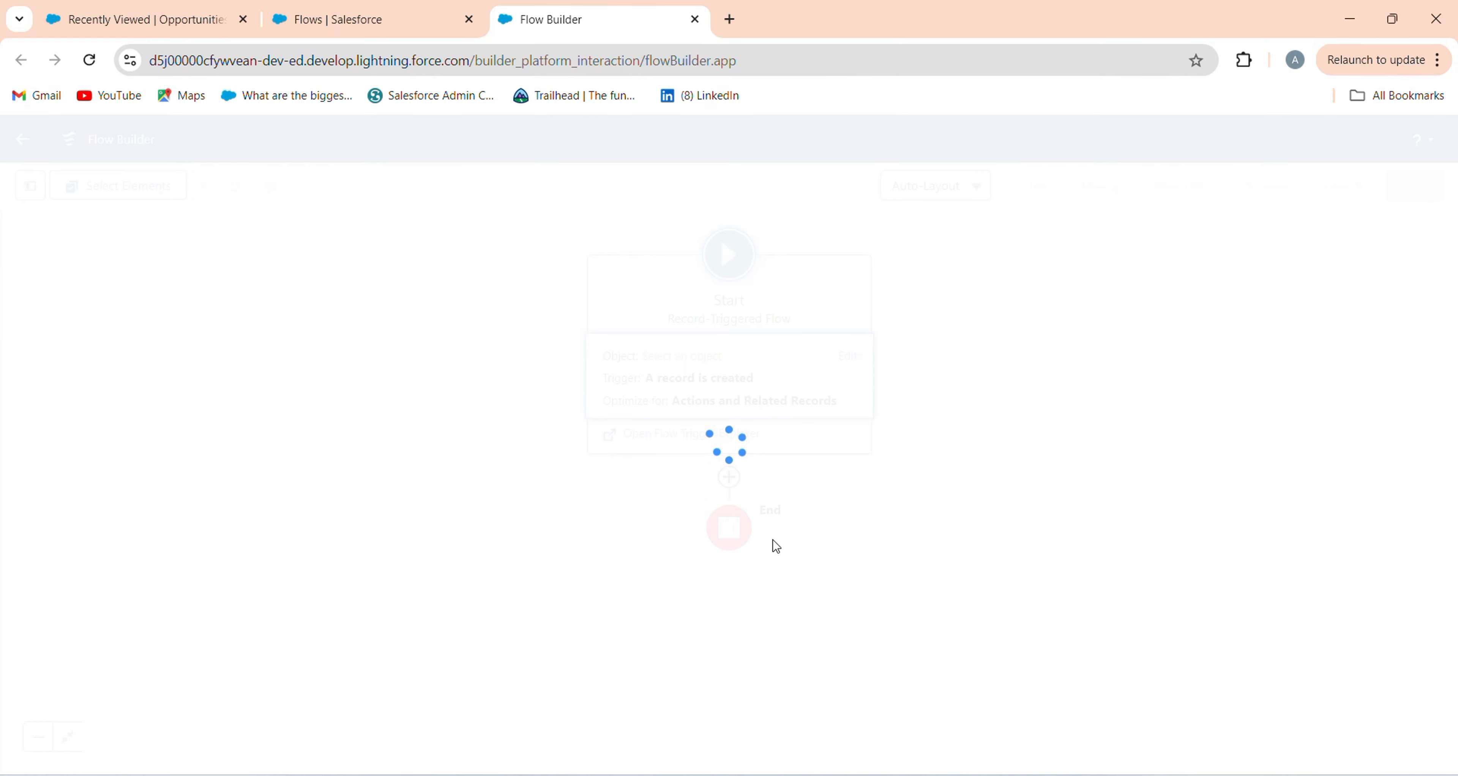
Configure the flow's start to use the Order object and trigger when a record is created or updated
click(650, 392)
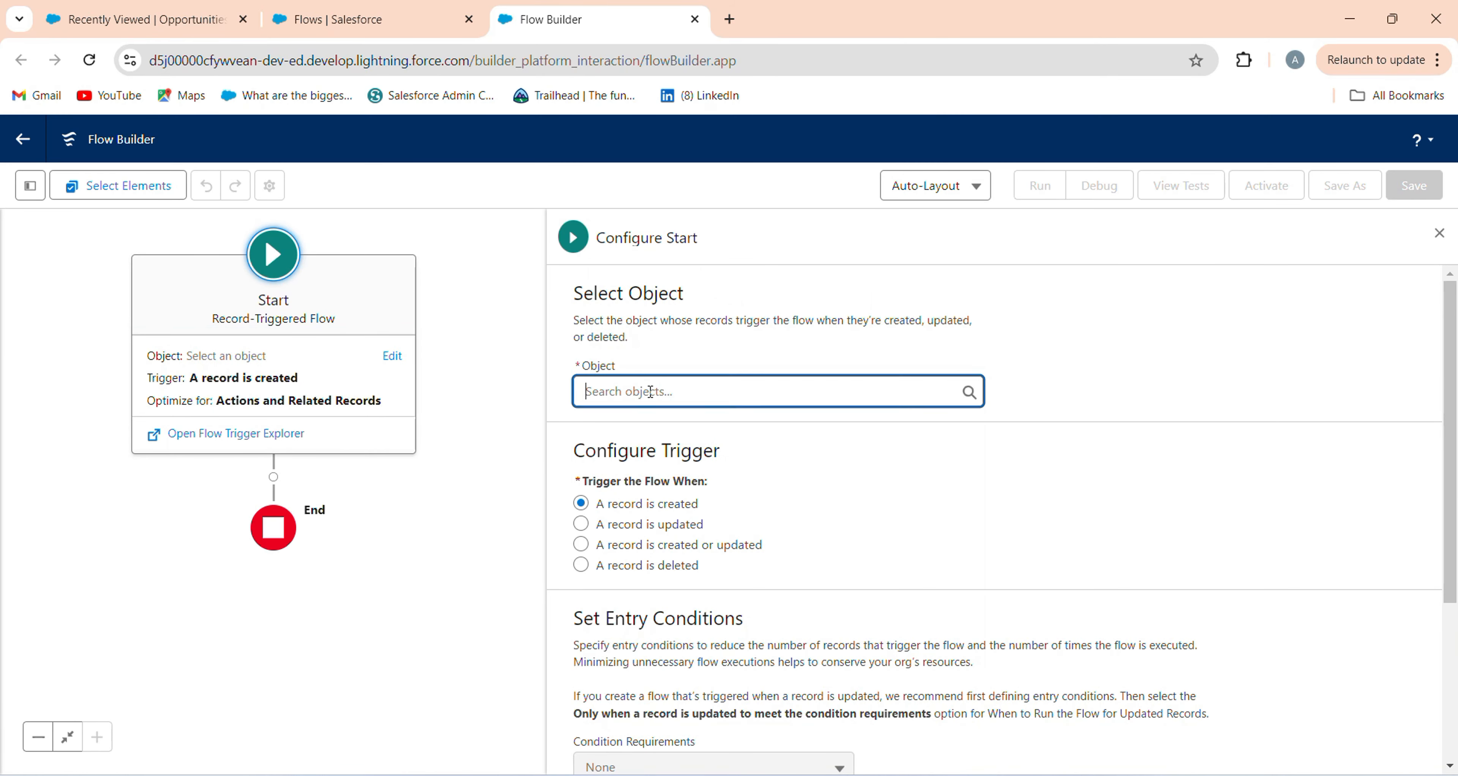
text(order)
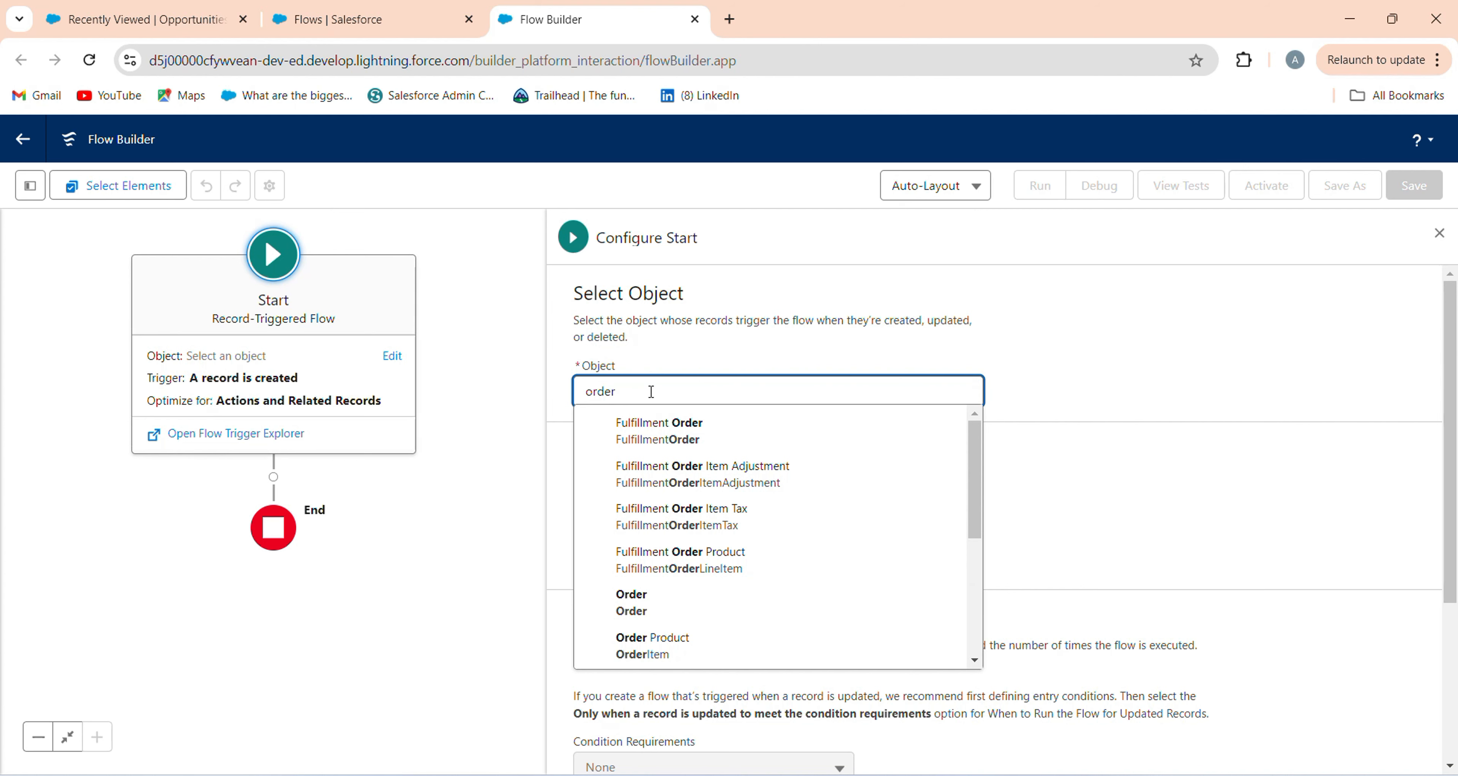
click(654, 603)
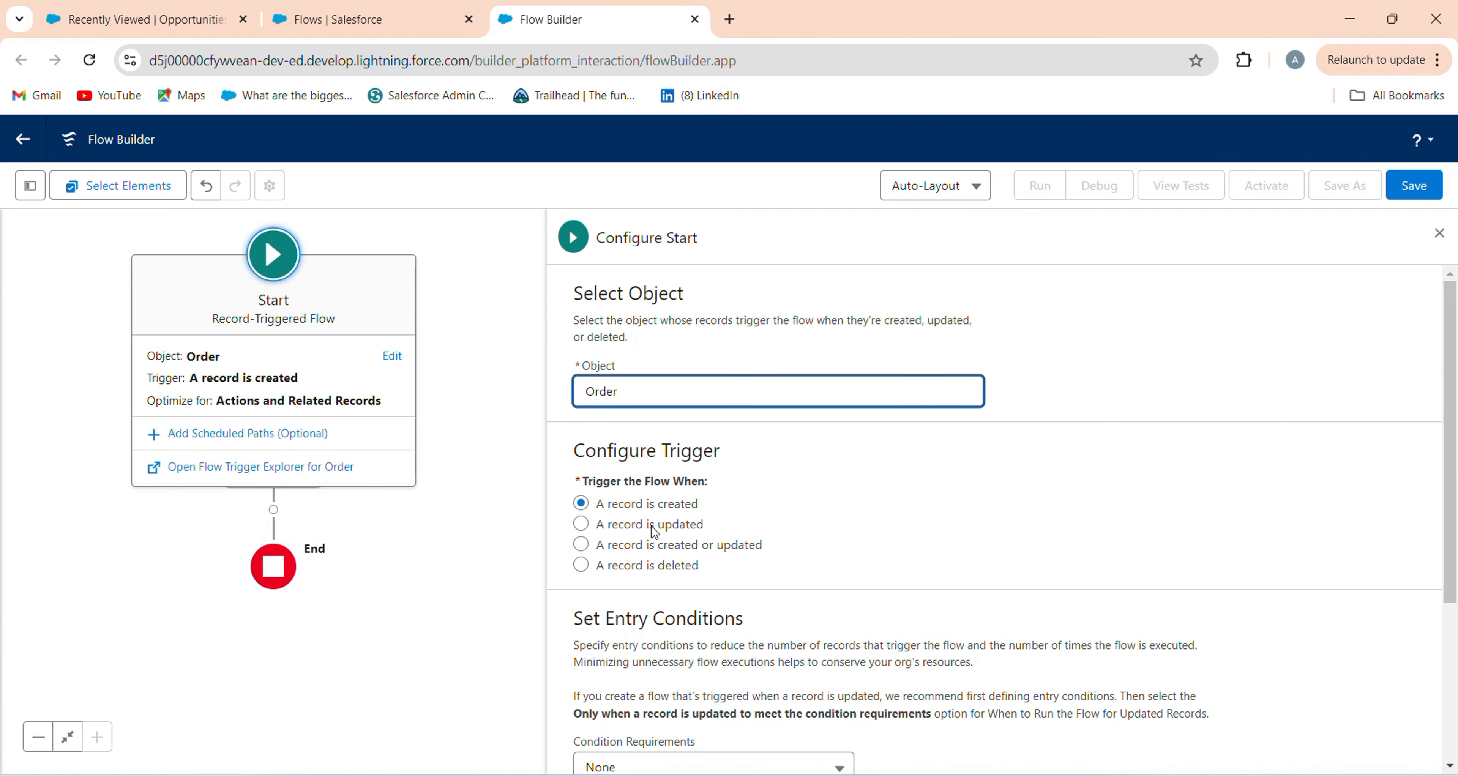
click(667, 548)
Set the flow's entry condition requirements to All Conditions Are Met (AND)
scroll(674, 560, down, 3)
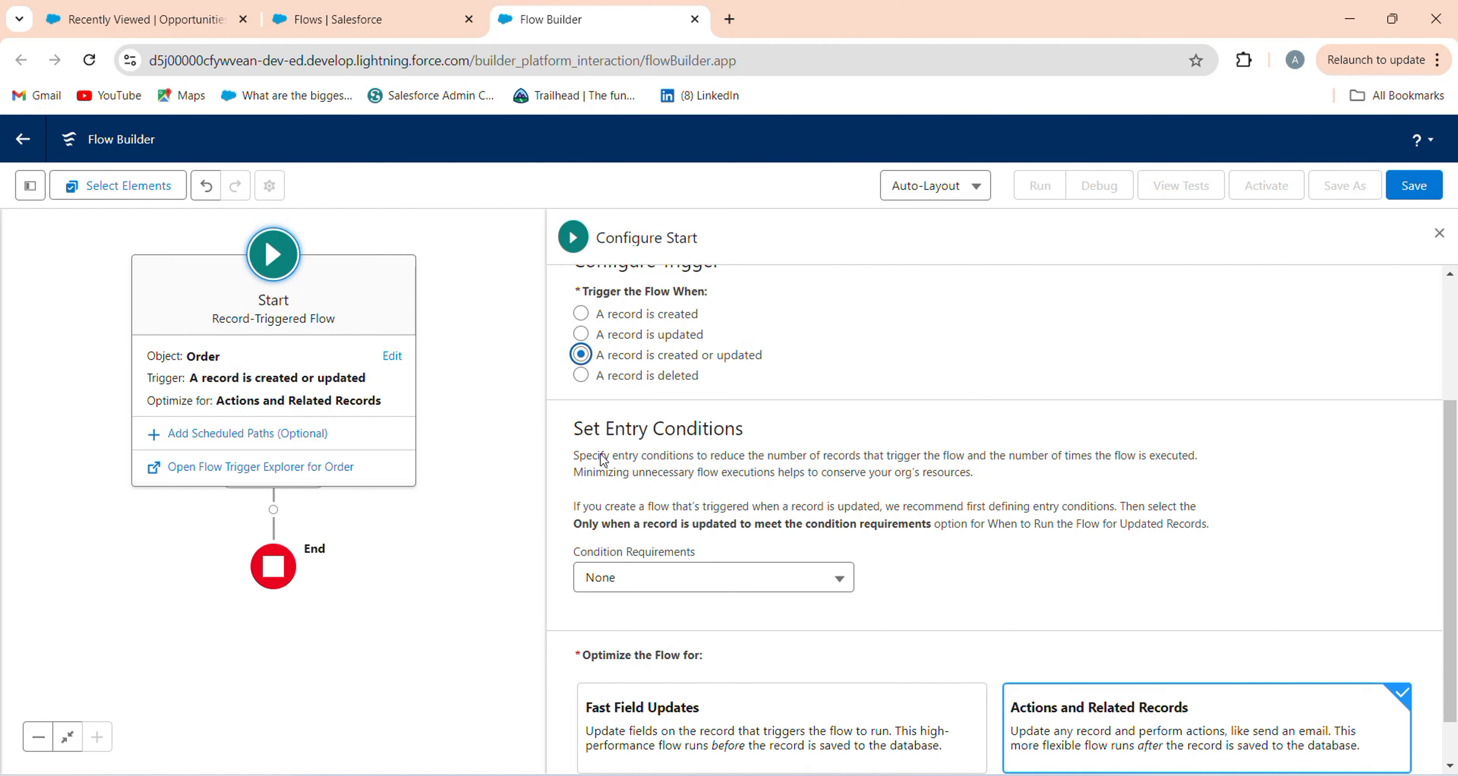
click(638, 591)
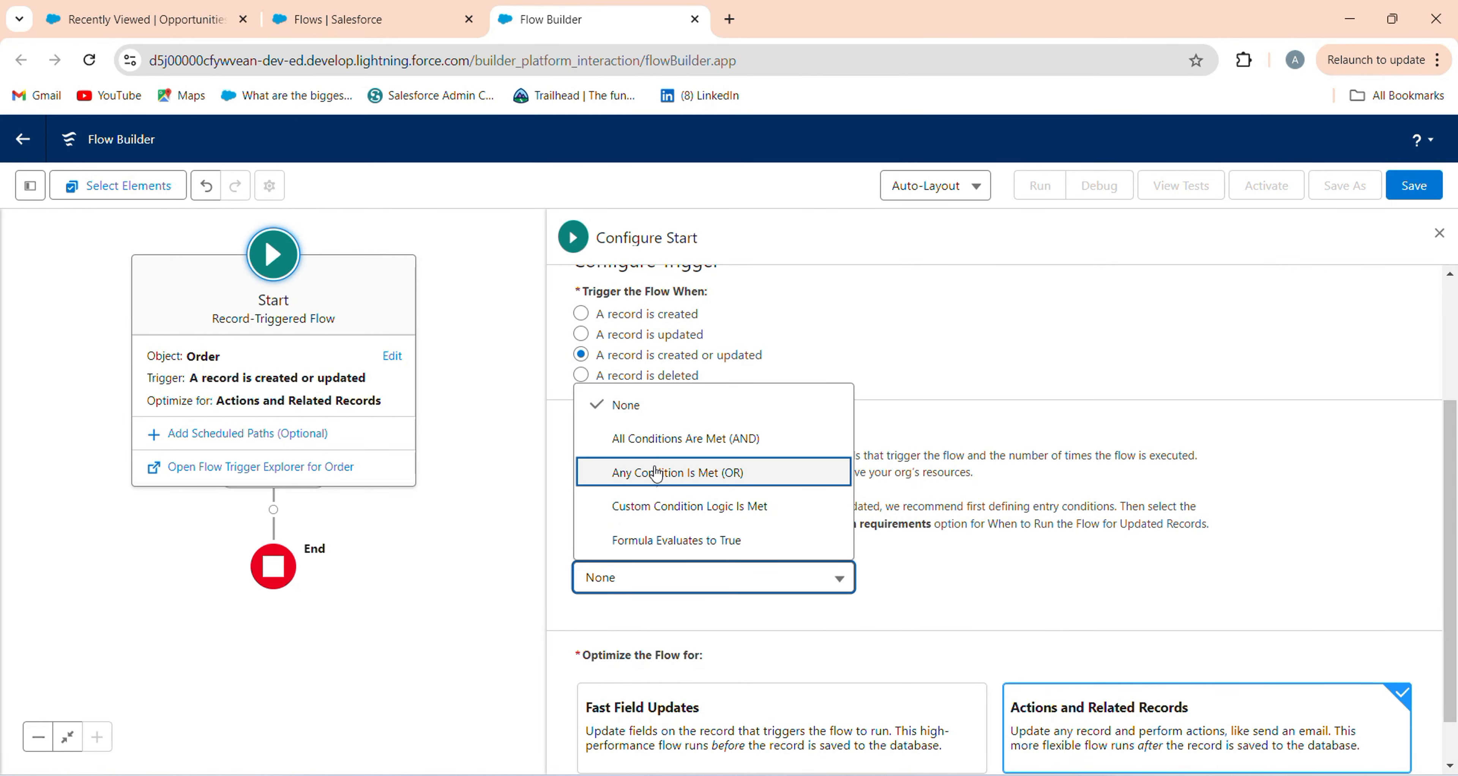
click(681, 452)
Define the entry condition as Status Equals Activated and close the start configuration
scroll(656, 628, down, 3)
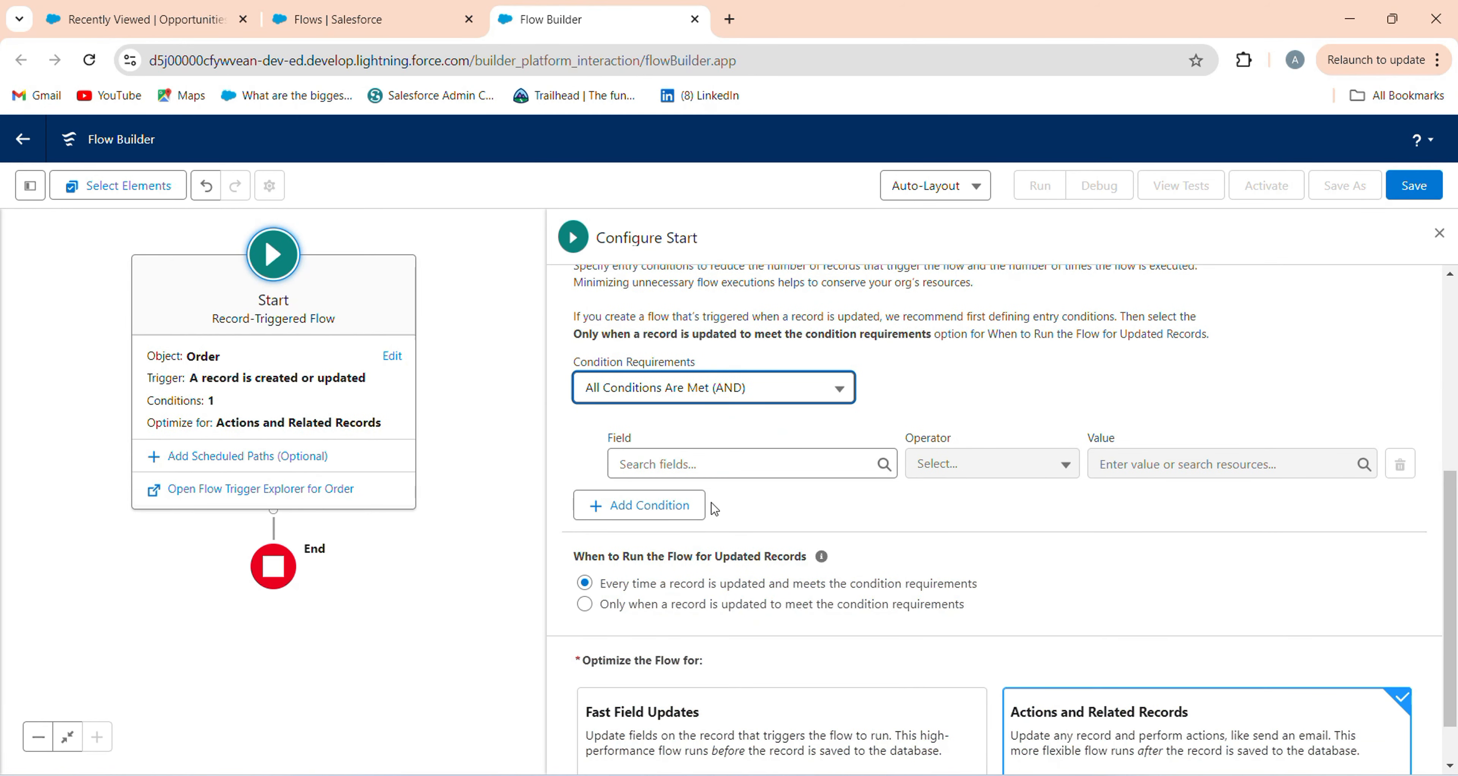
click(729, 475)
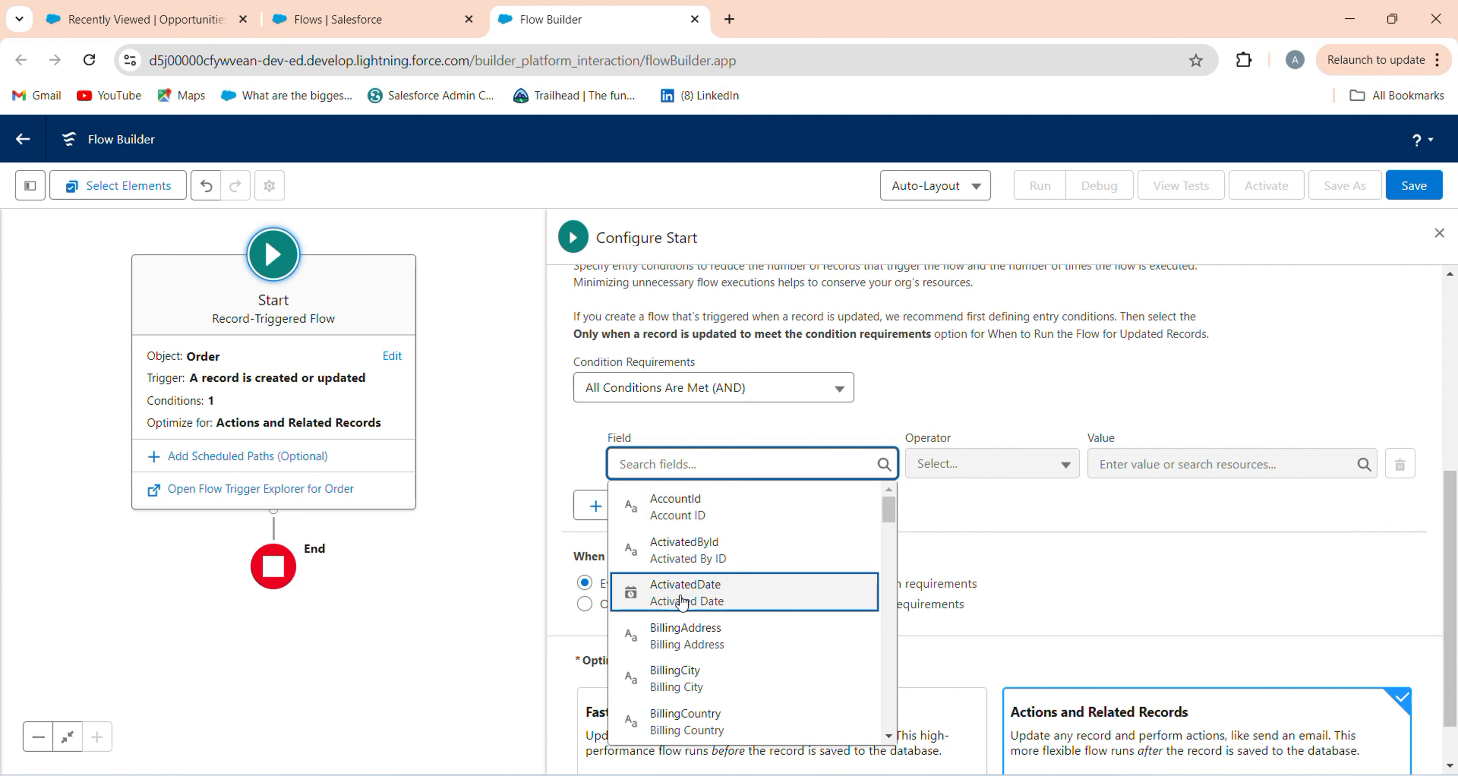
text(st)
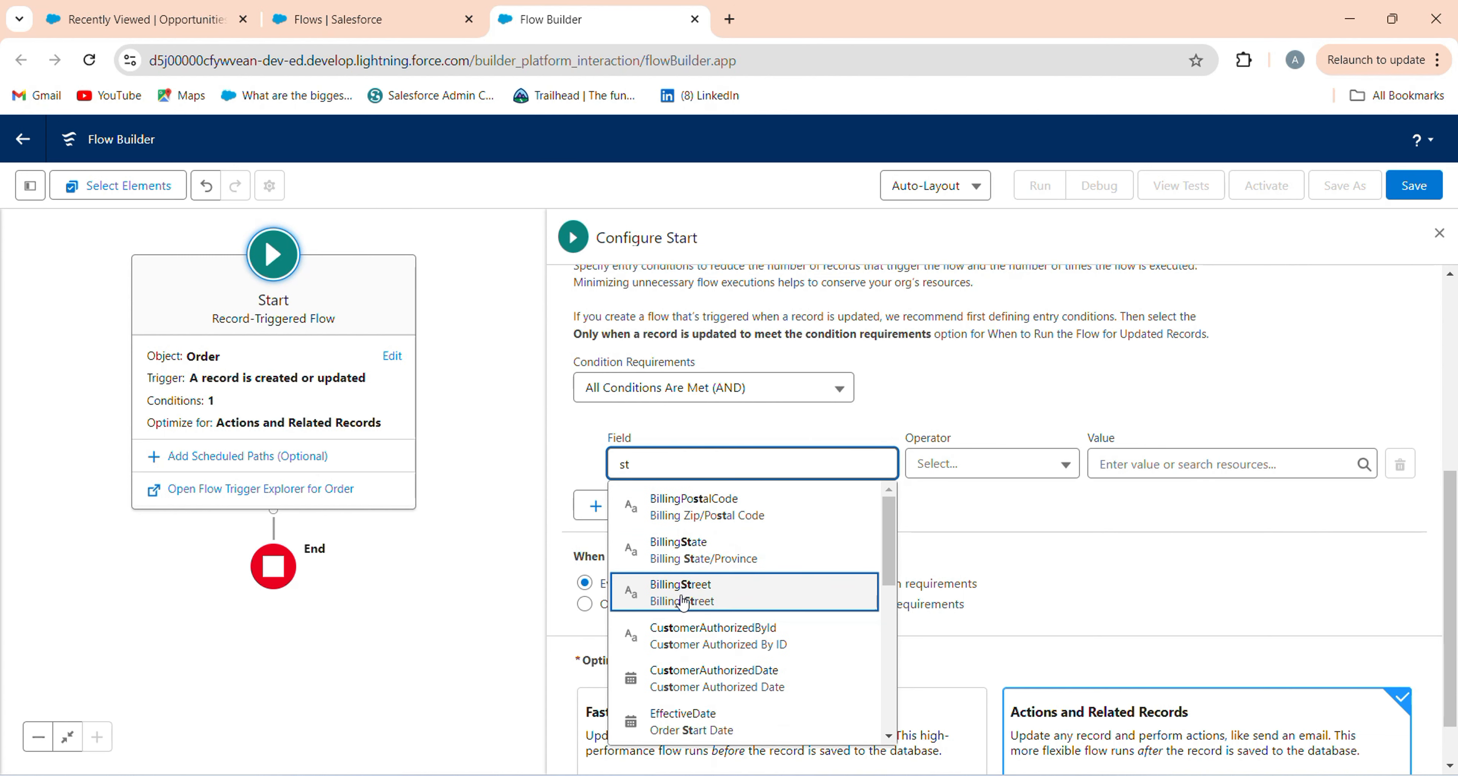
scroll(685, 611, down, 5)
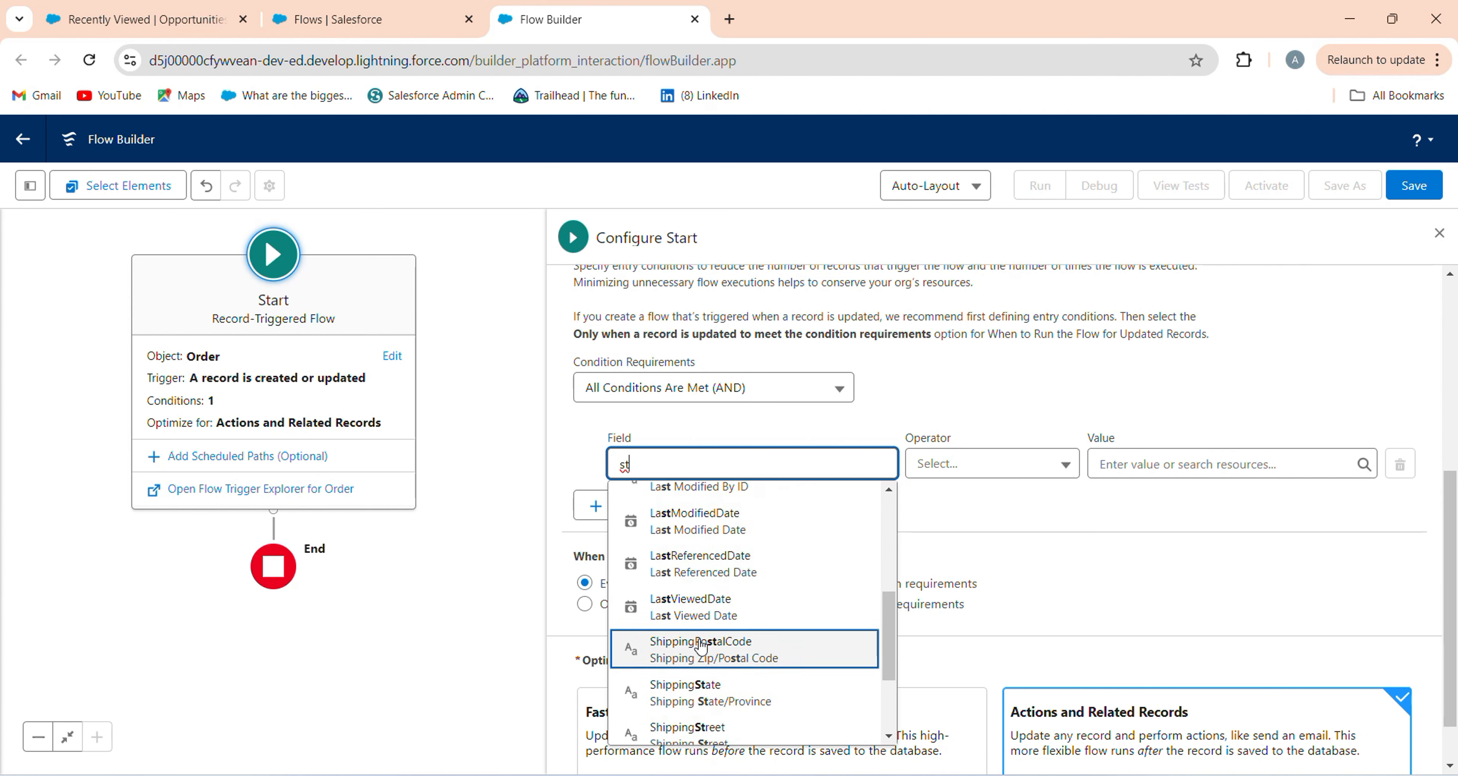
scroll(701, 645, down, 1)
click(700, 643)
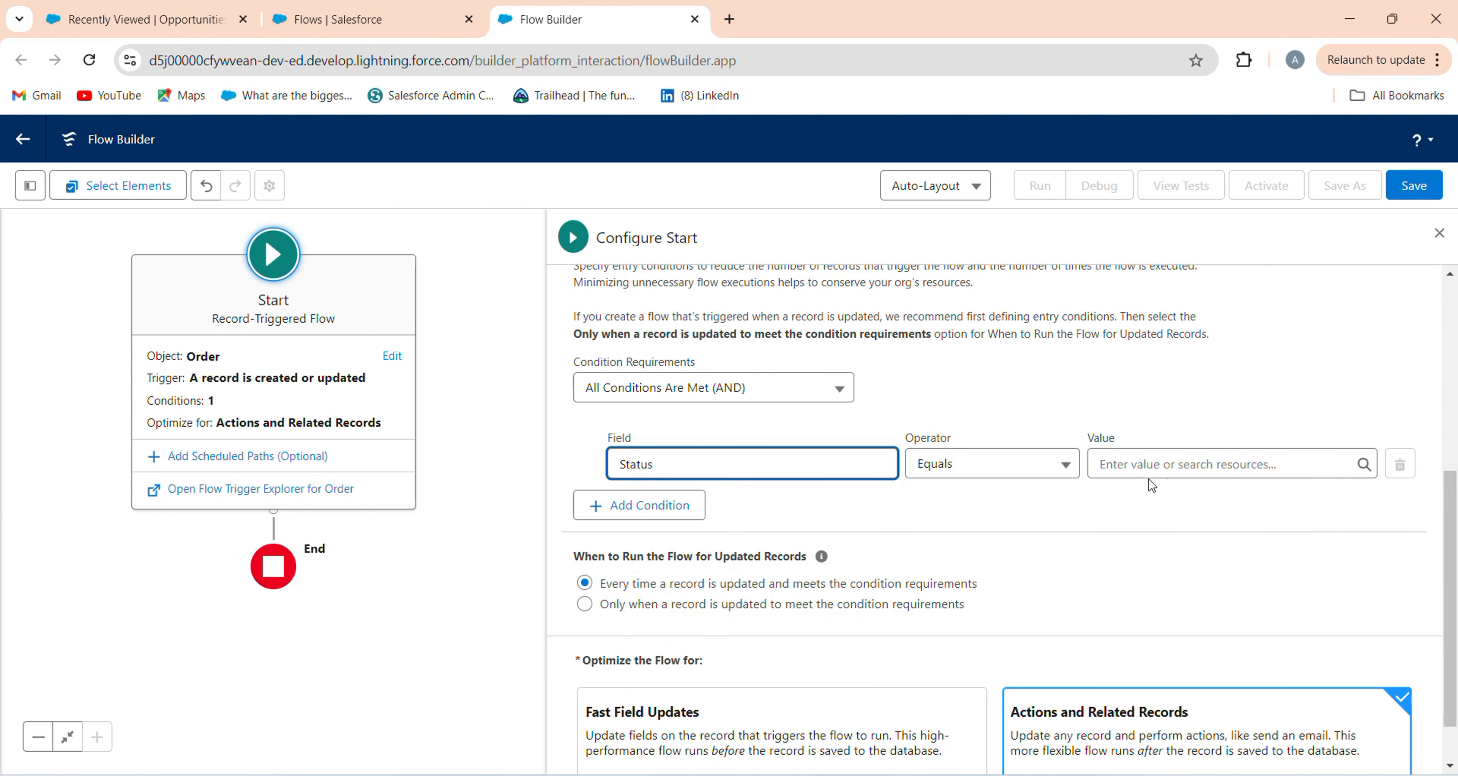
click(1183, 469)
click(1186, 594)
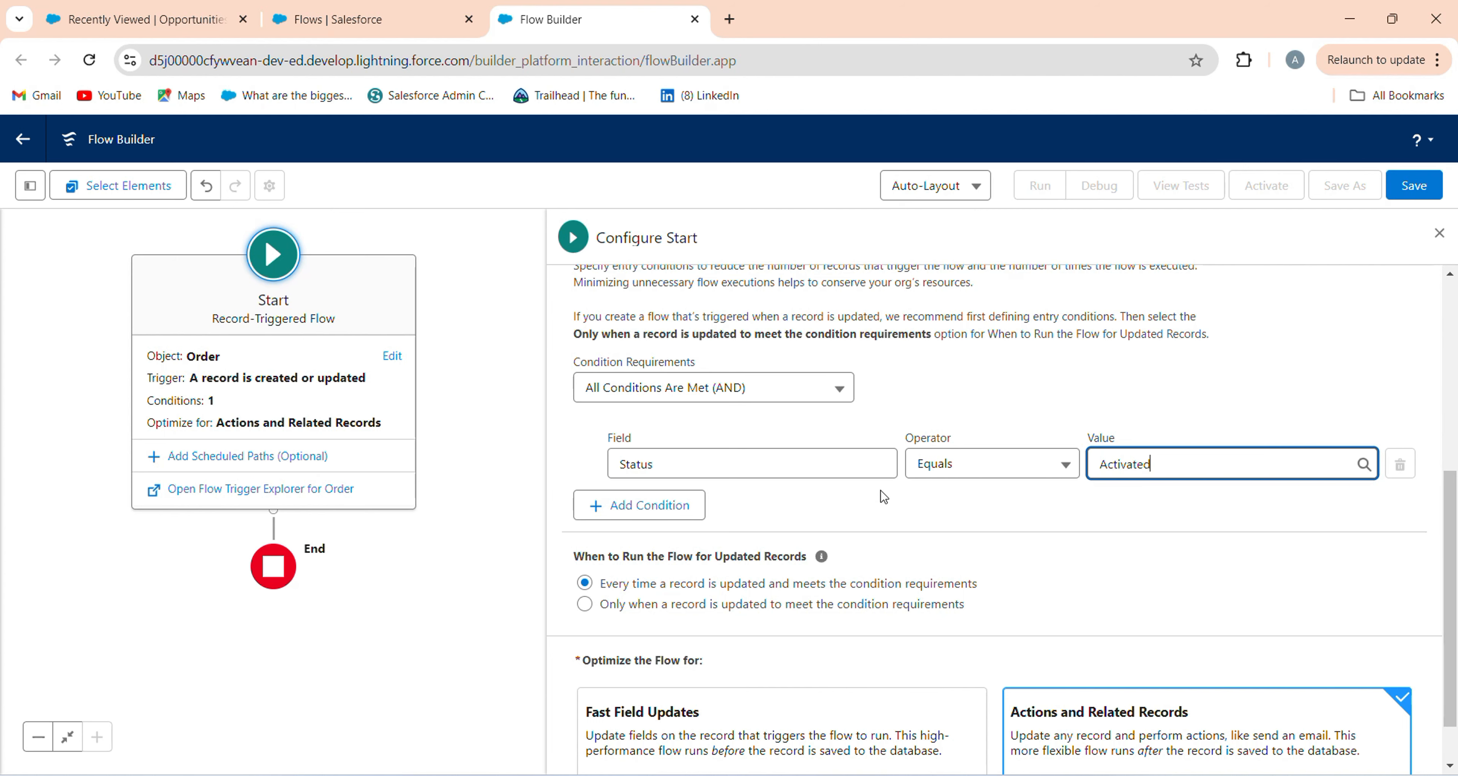
scroll(884, 498, up, 7)
click(1439, 234)
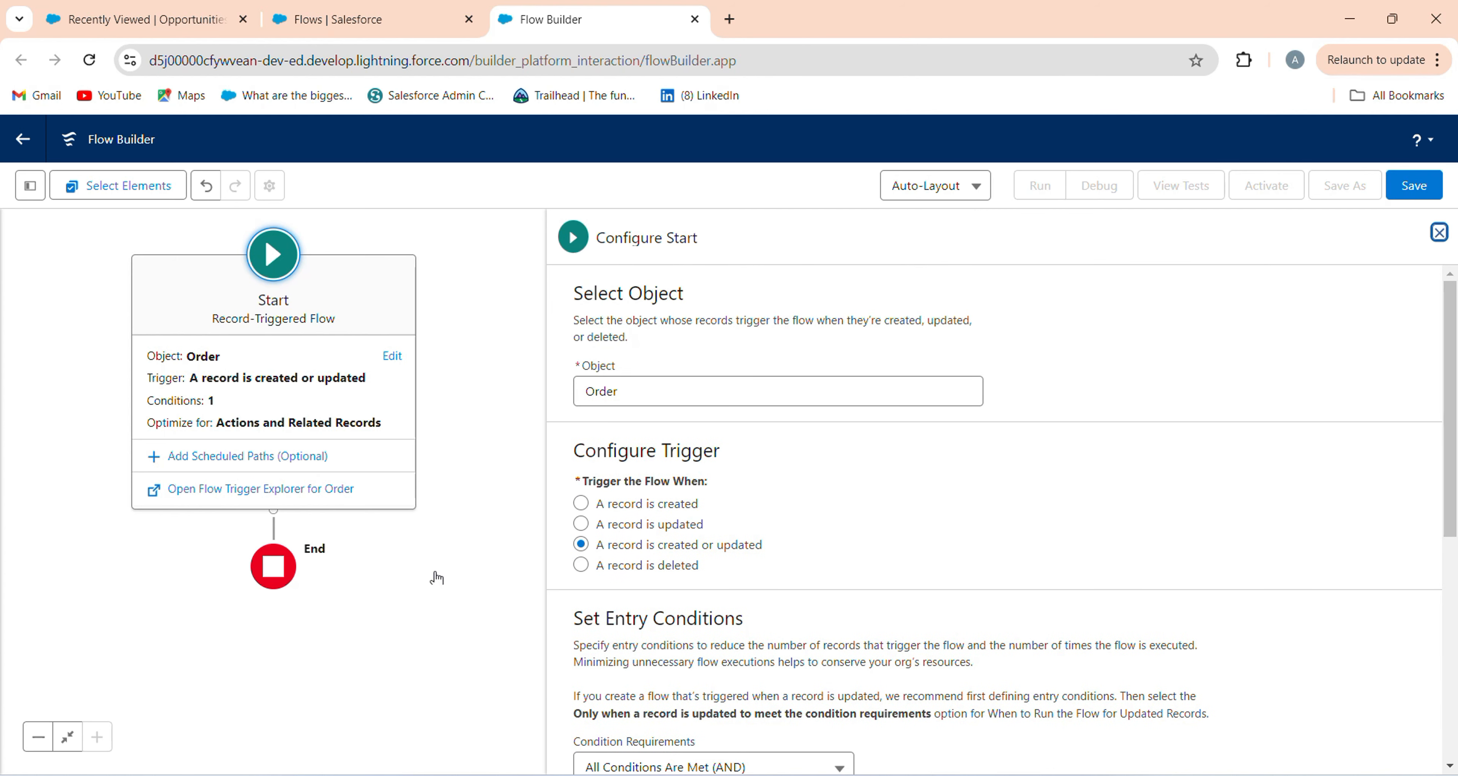
Add a Send Email Alert element after Start using the Order Mail Notification alert, and label it Order Email Notification
drag(435, 578, 605, 397)
click(446, 385)
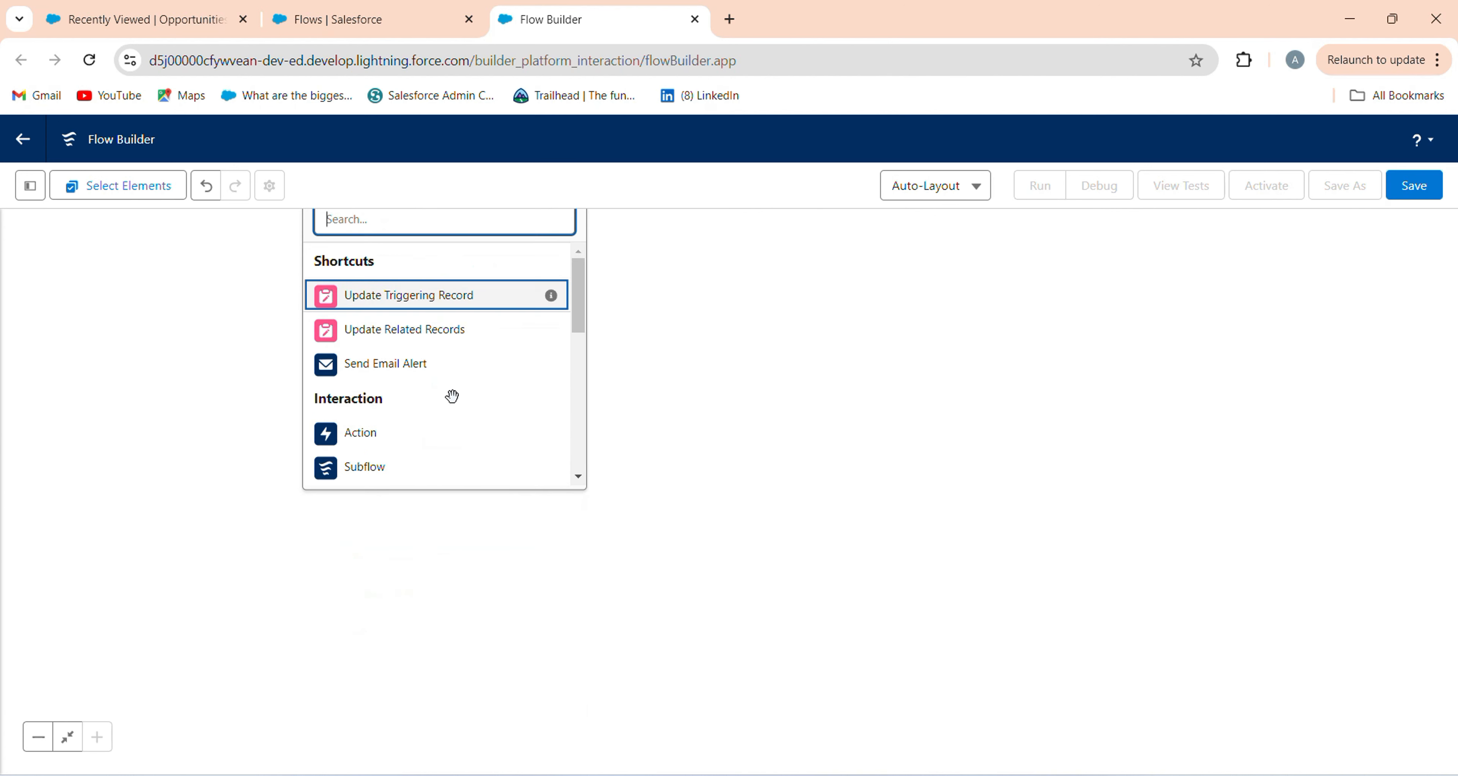
click(414, 378)
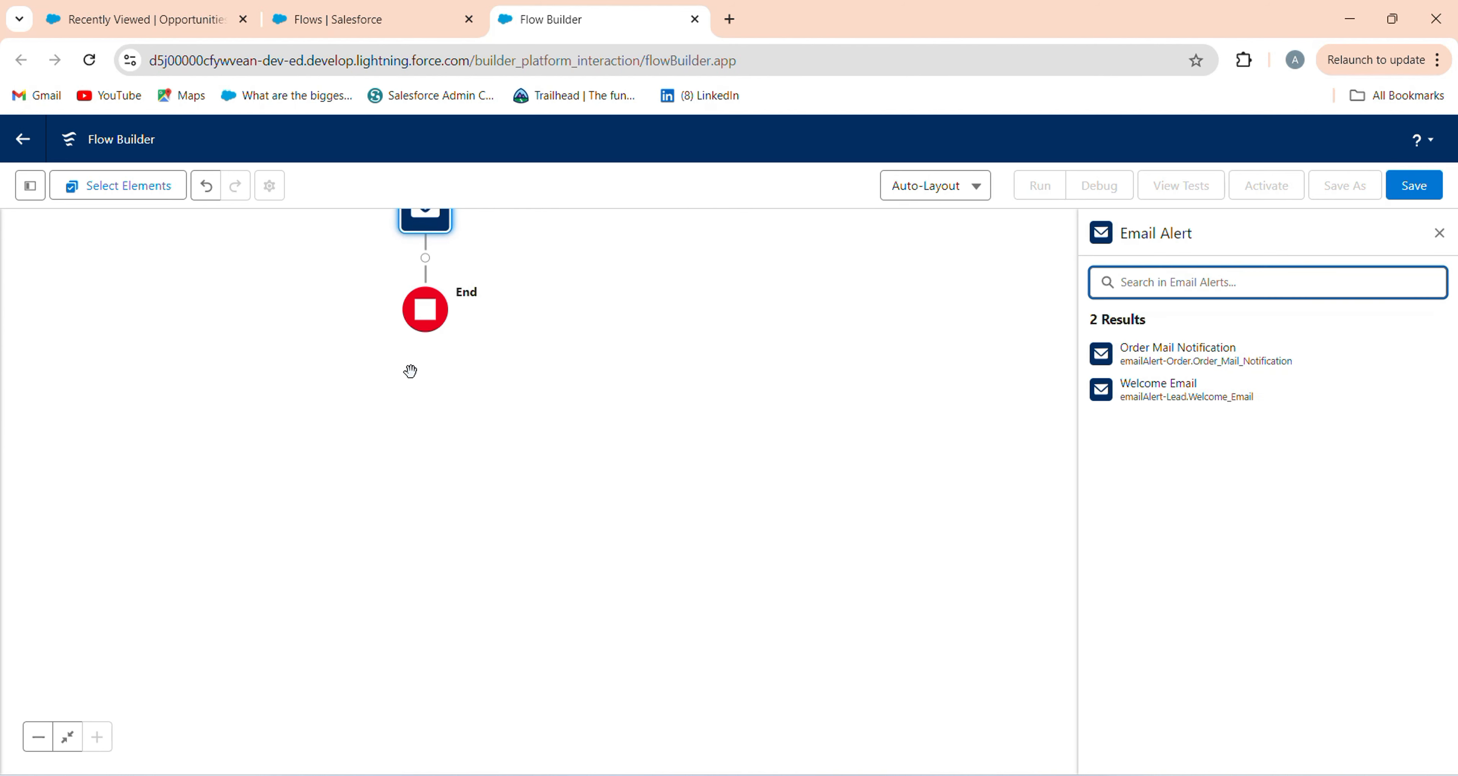
click(1169, 365)
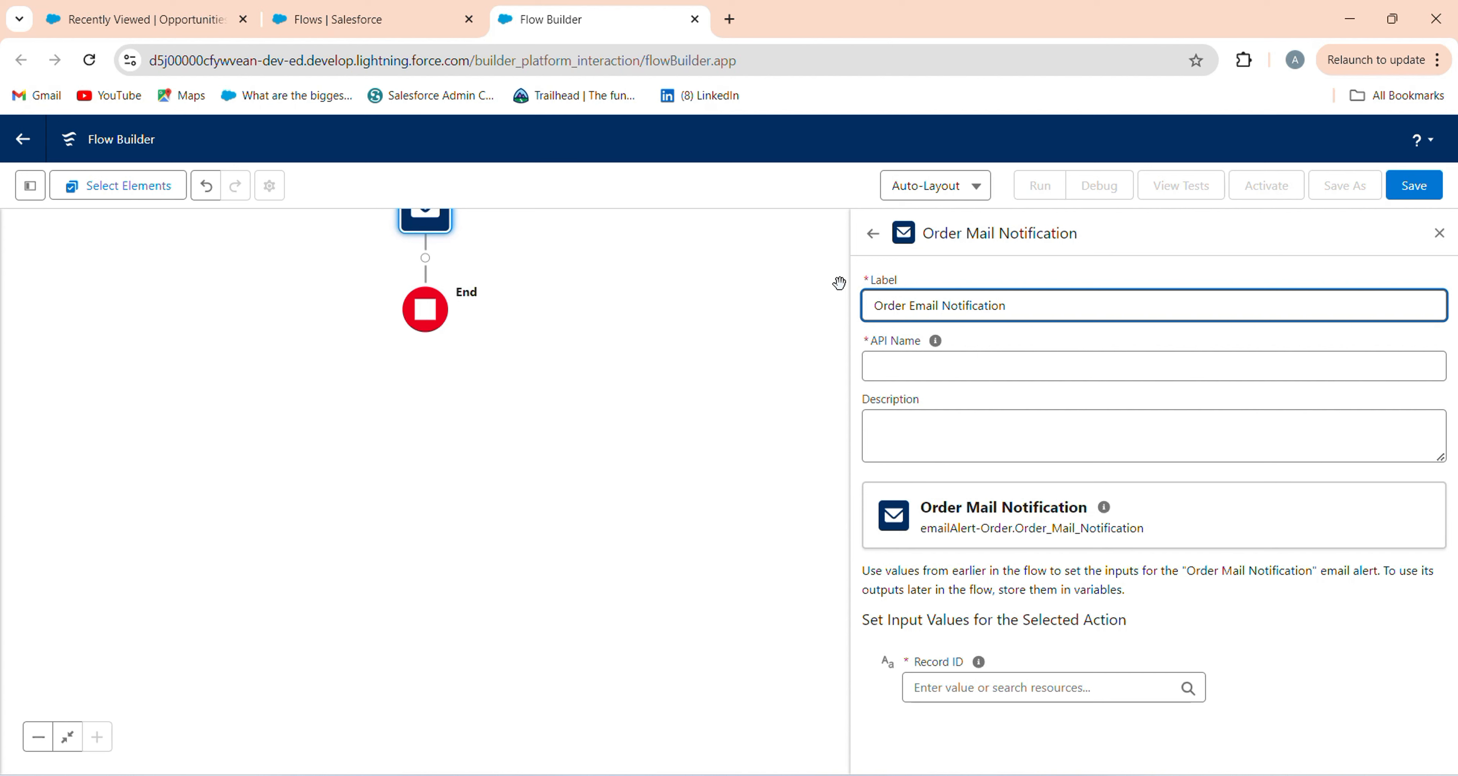
click(981, 398)
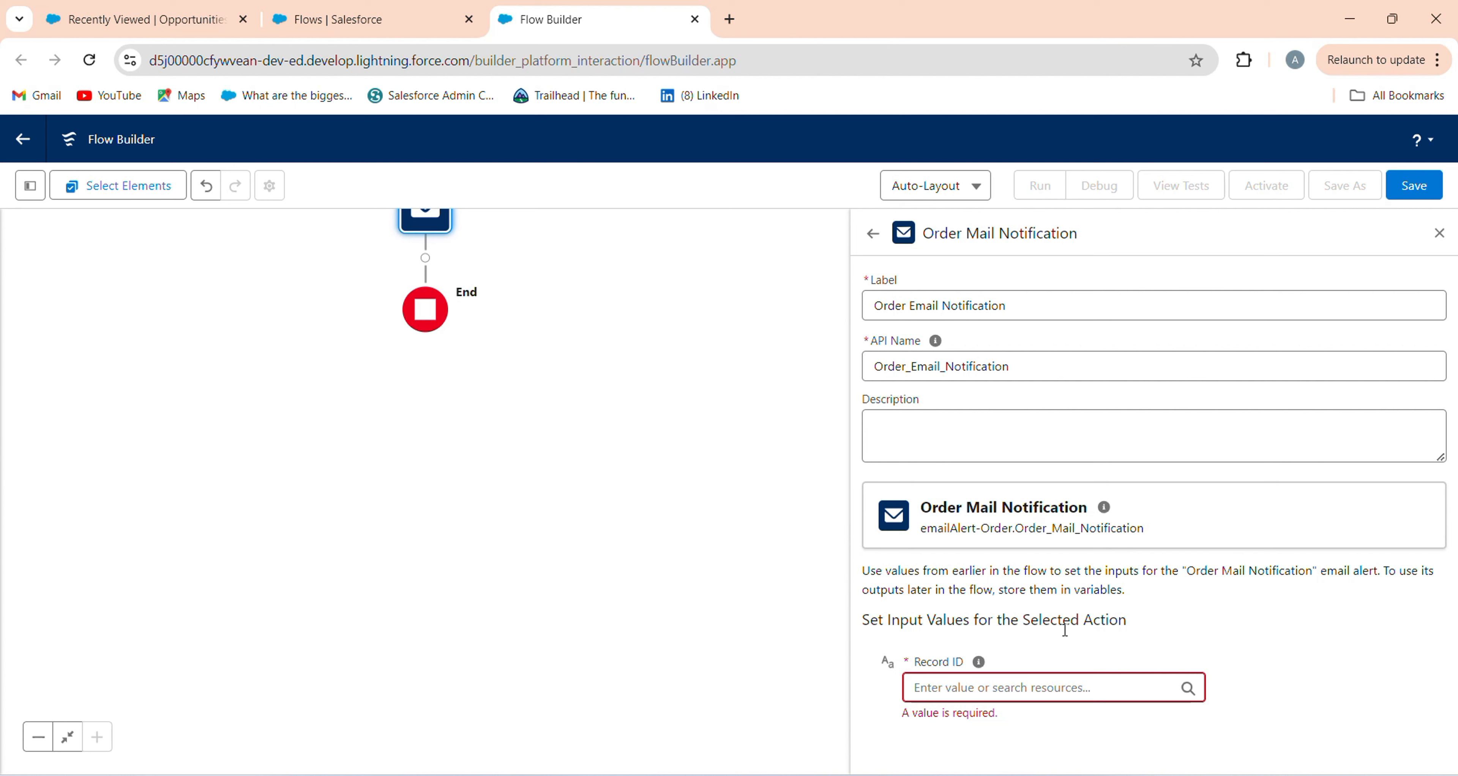
Set the email alert's Record ID to the triggering order's Order ID
click(1067, 688)
scroll(1041, 594, down, 6)
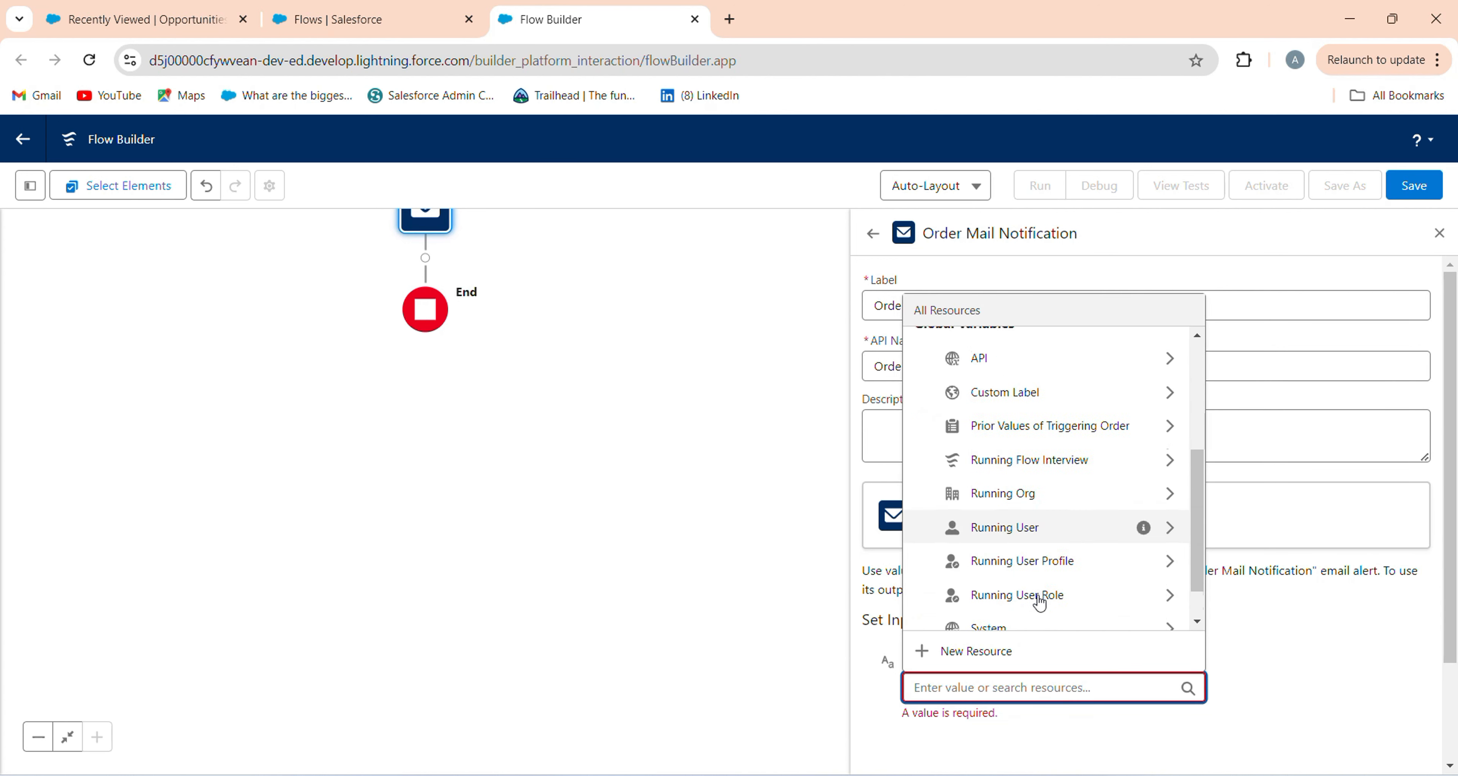
click(1003, 490)
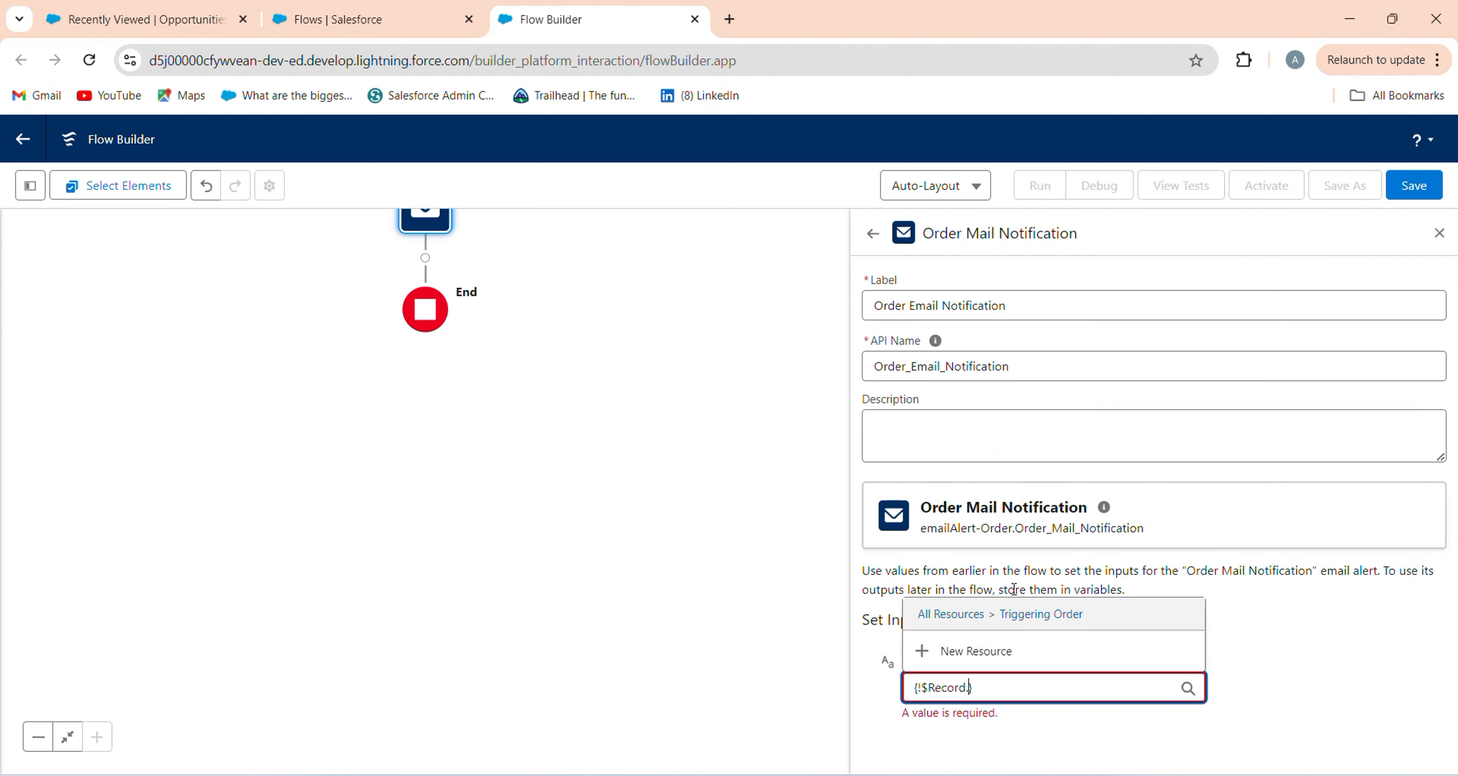
text(id)
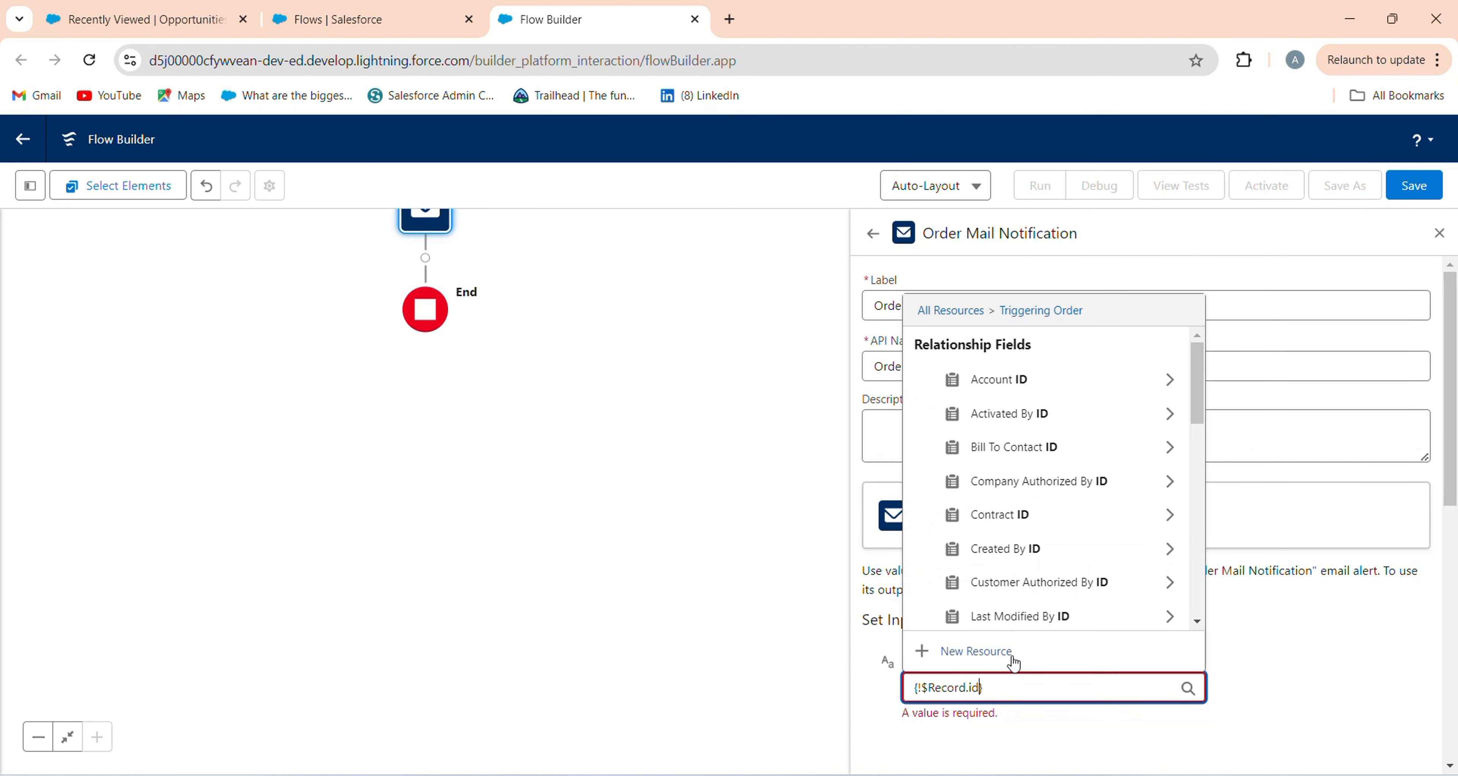
scroll(1048, 571, down, 5)
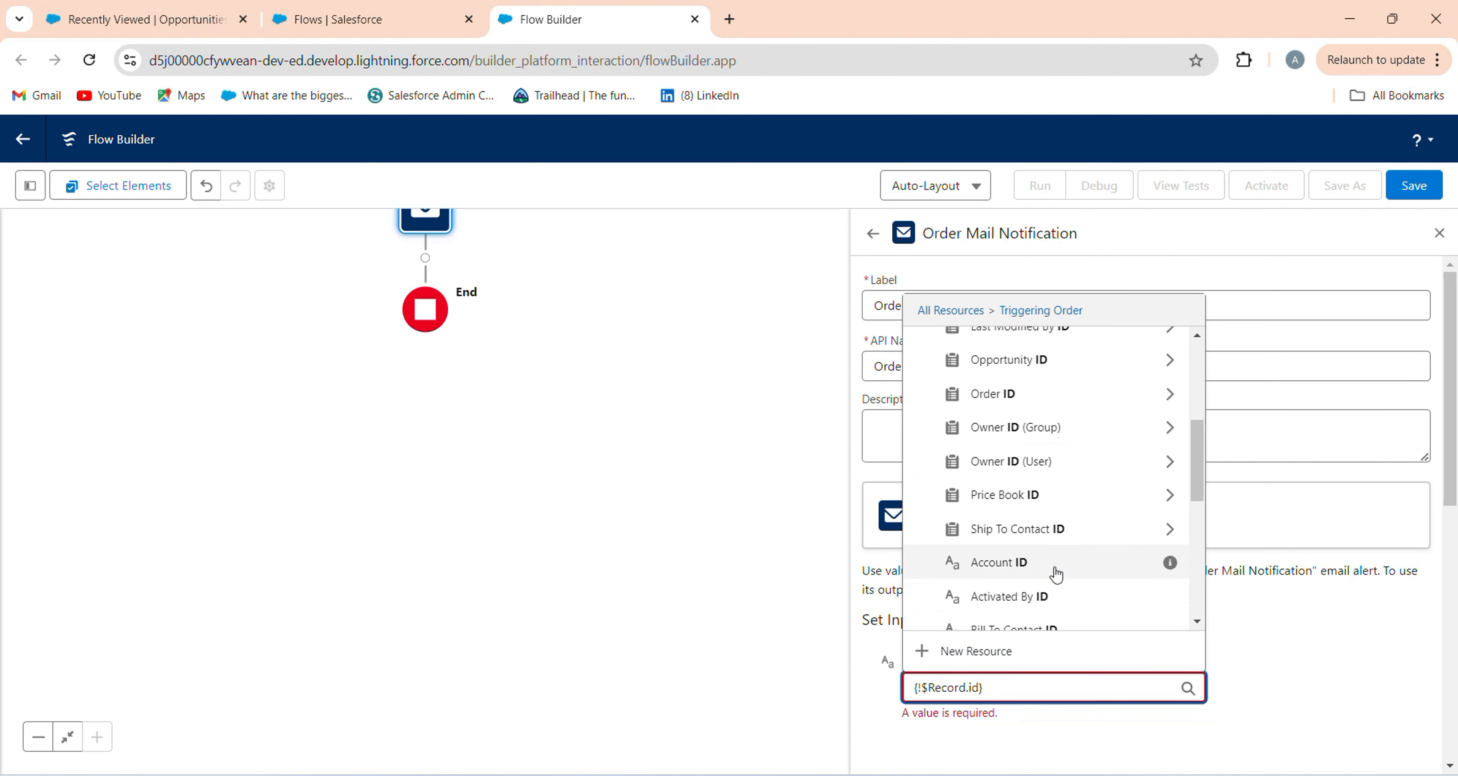
scroll(1016, 492, down, 1)
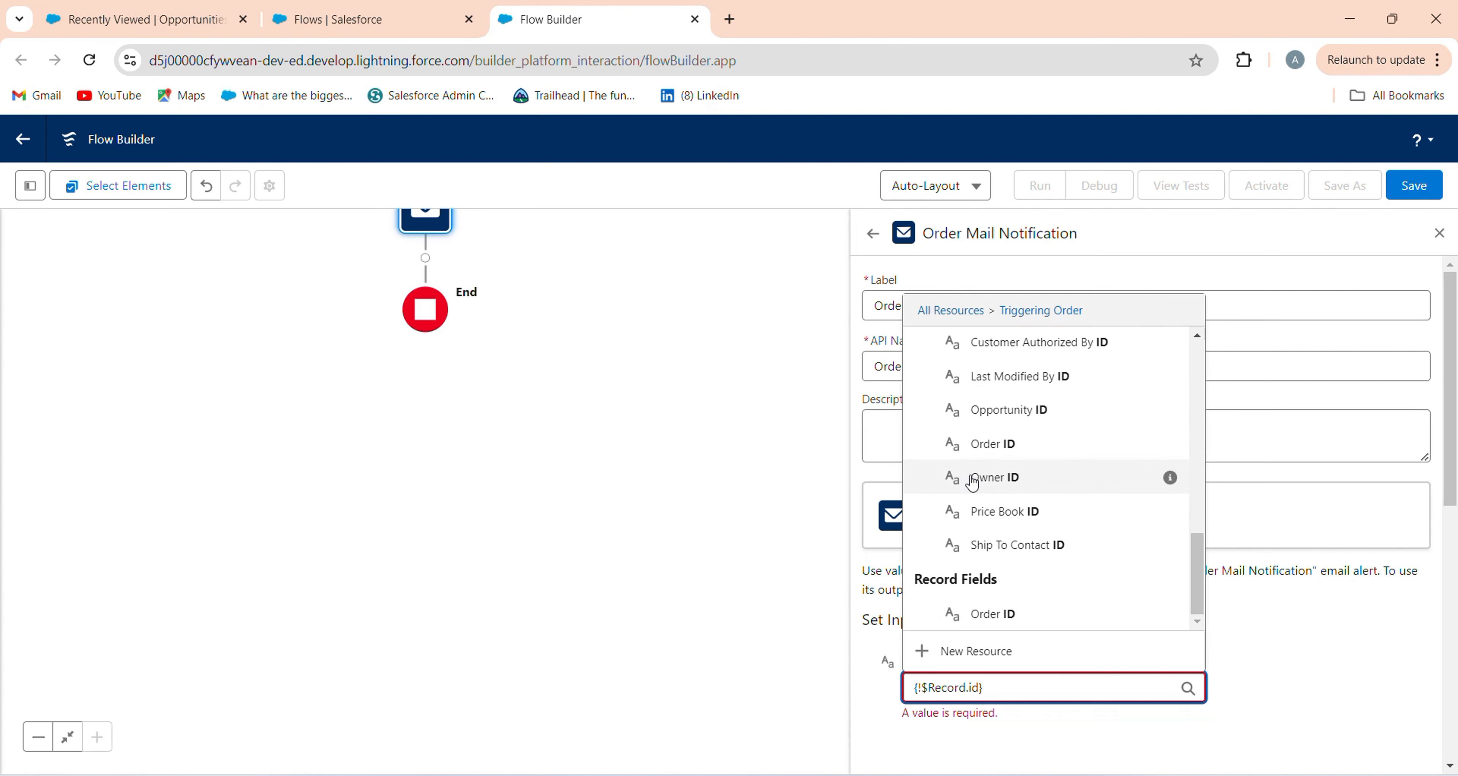
scroll(1017, 458, down, 3)
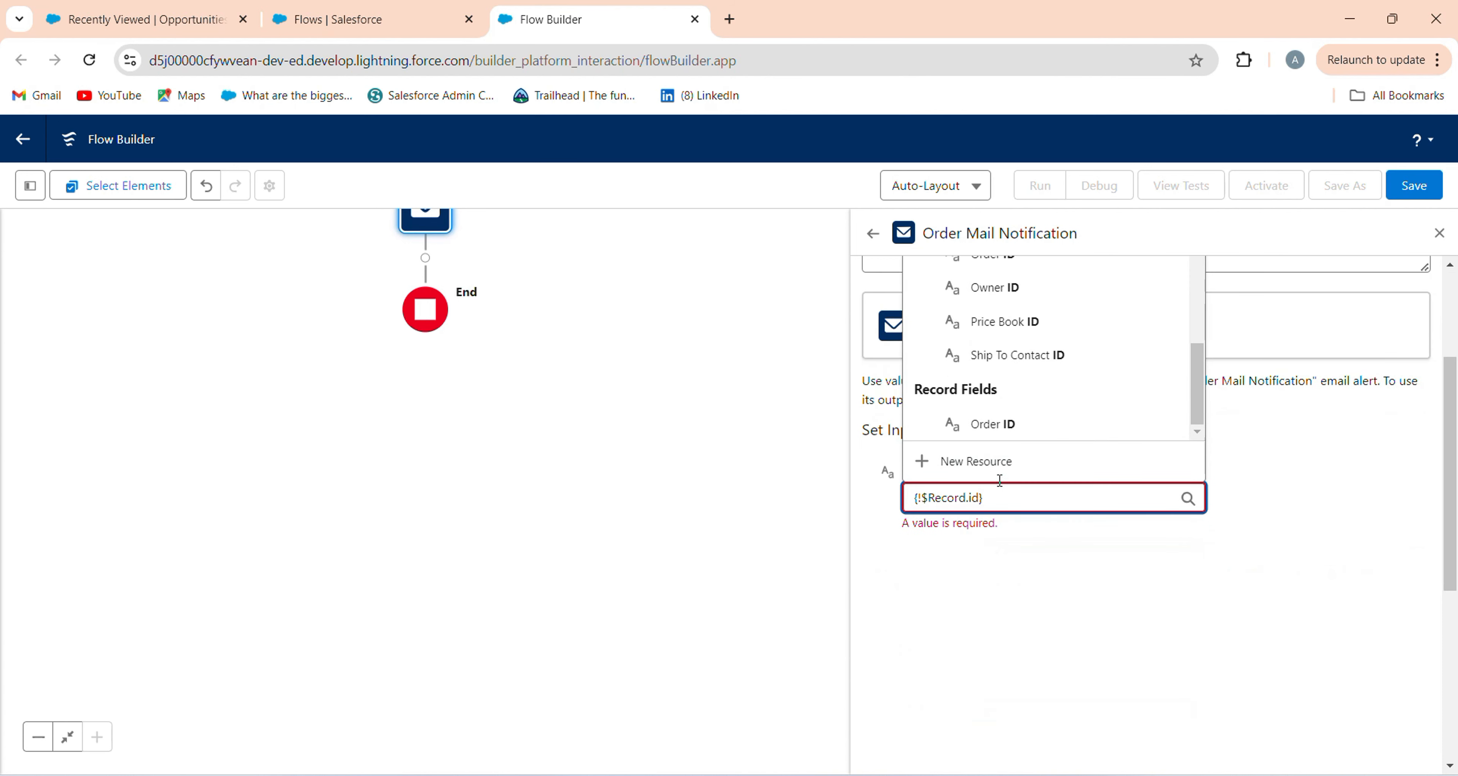
click(994, 428)
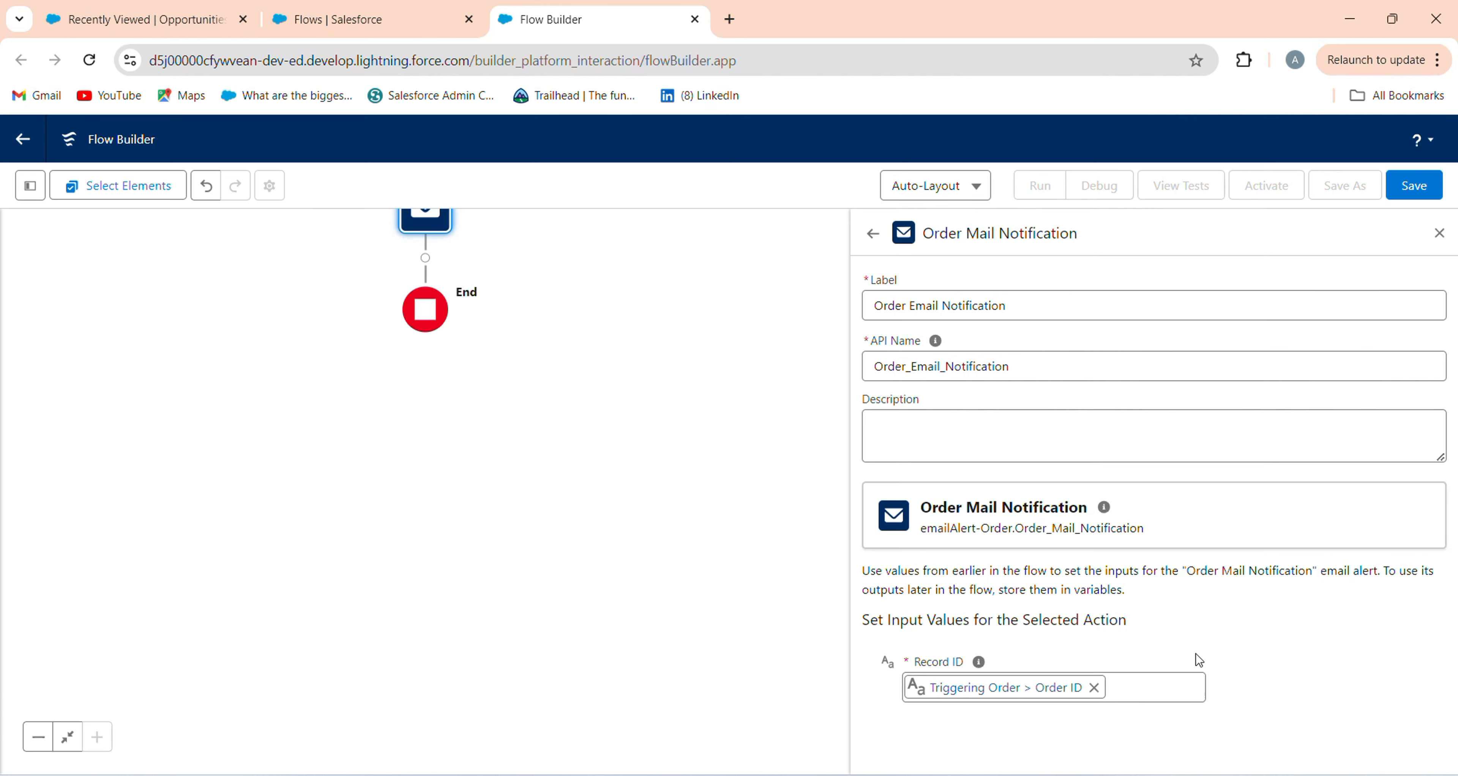
Save the flow with the label Order Mail Notification and activate it
click(1410, 186)
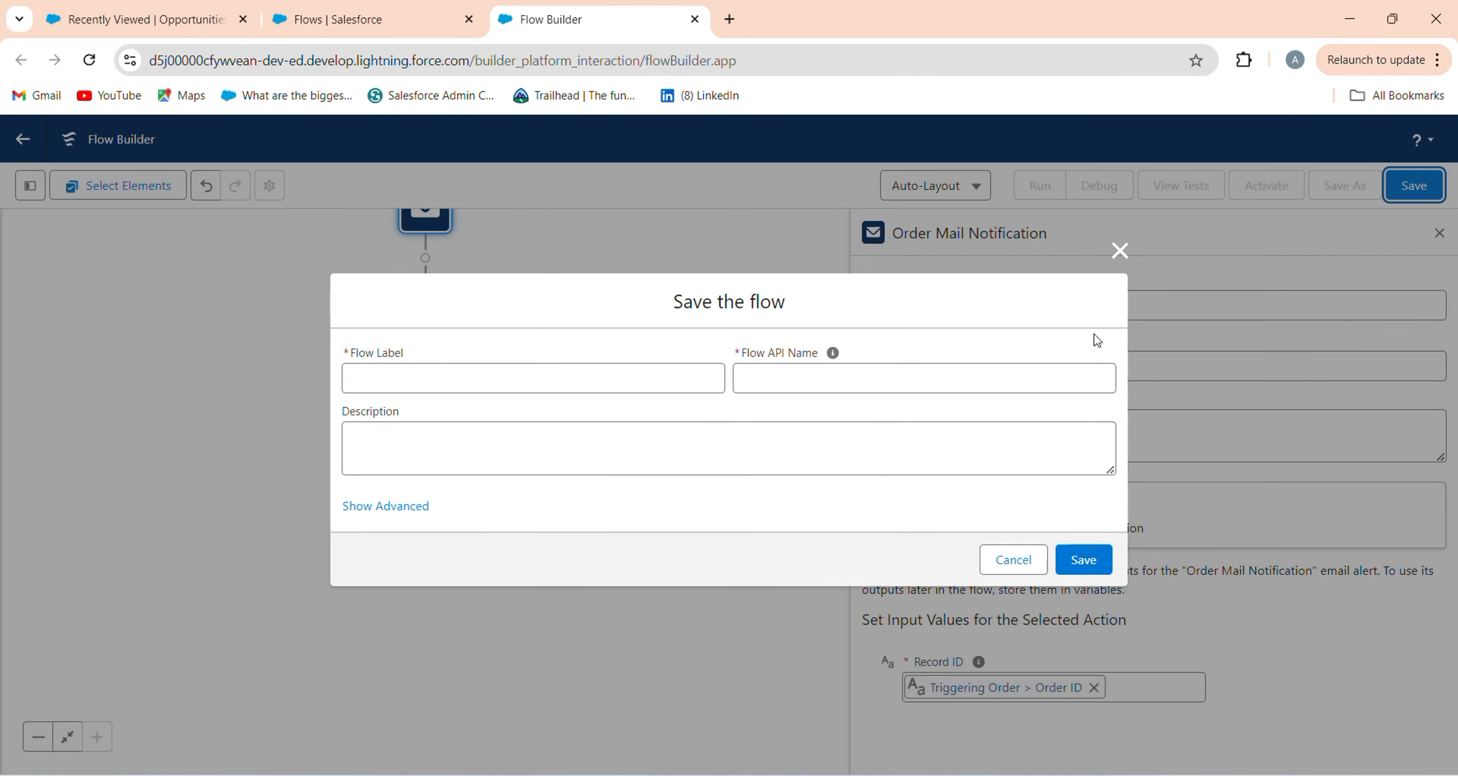
click(492, 387)
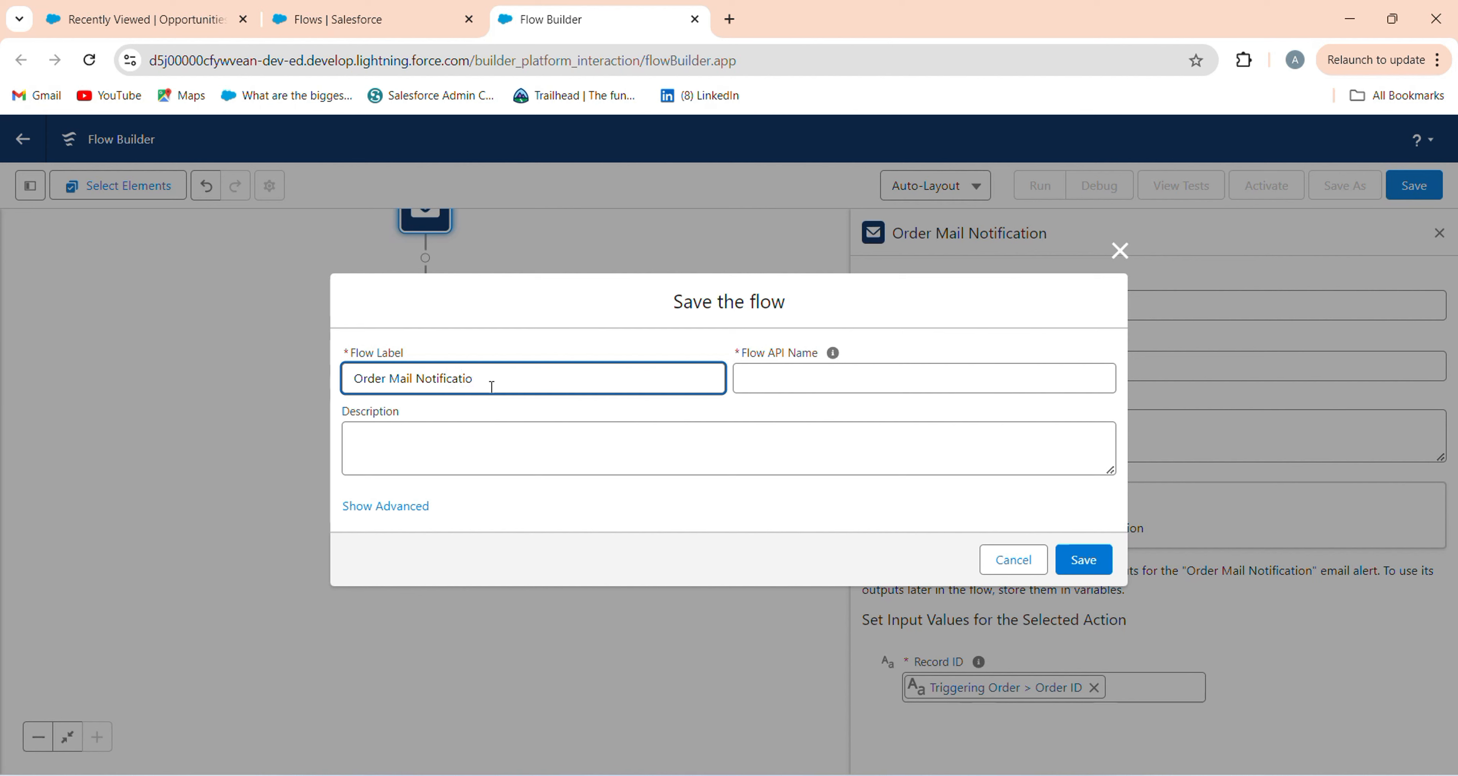
text(n)
key(Tab)
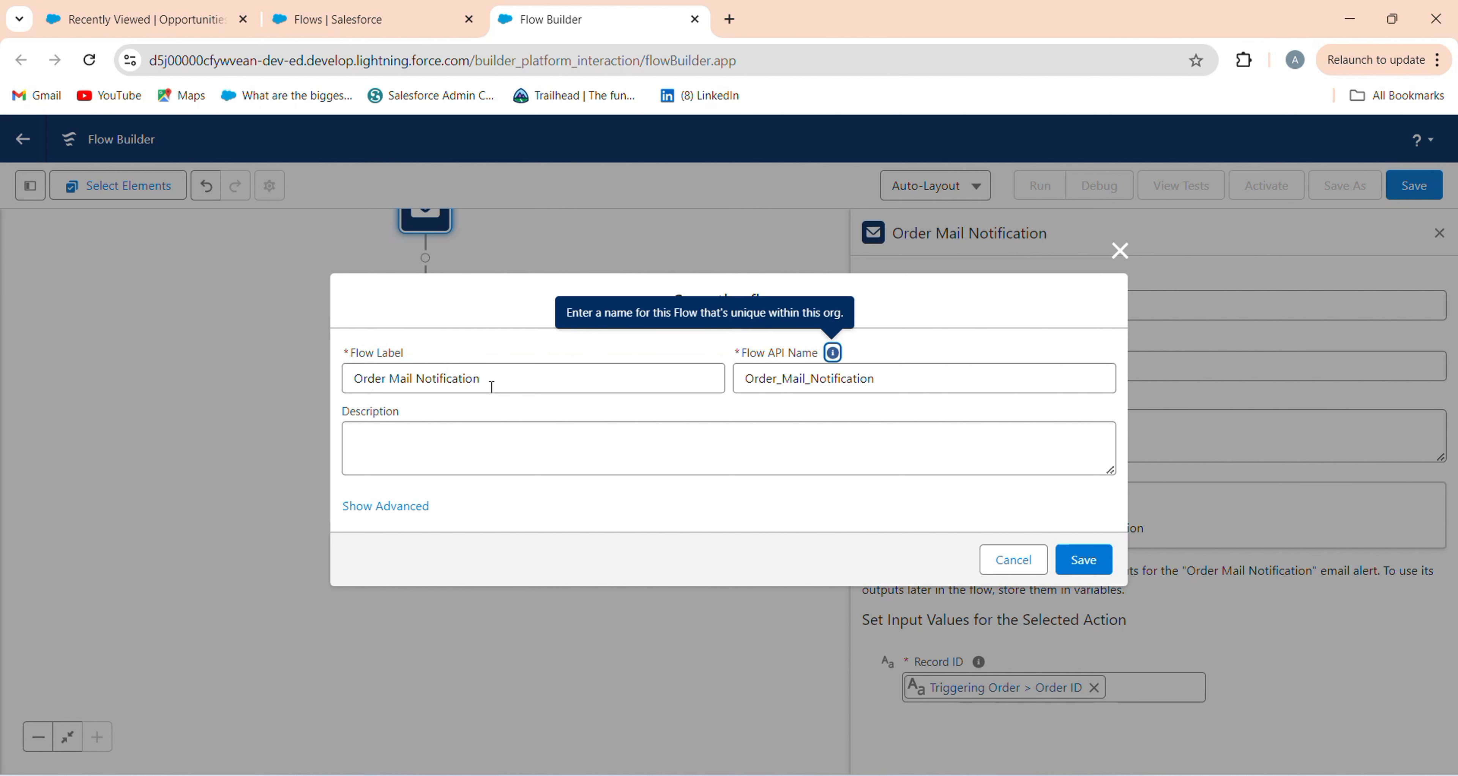
click(1079, 563)
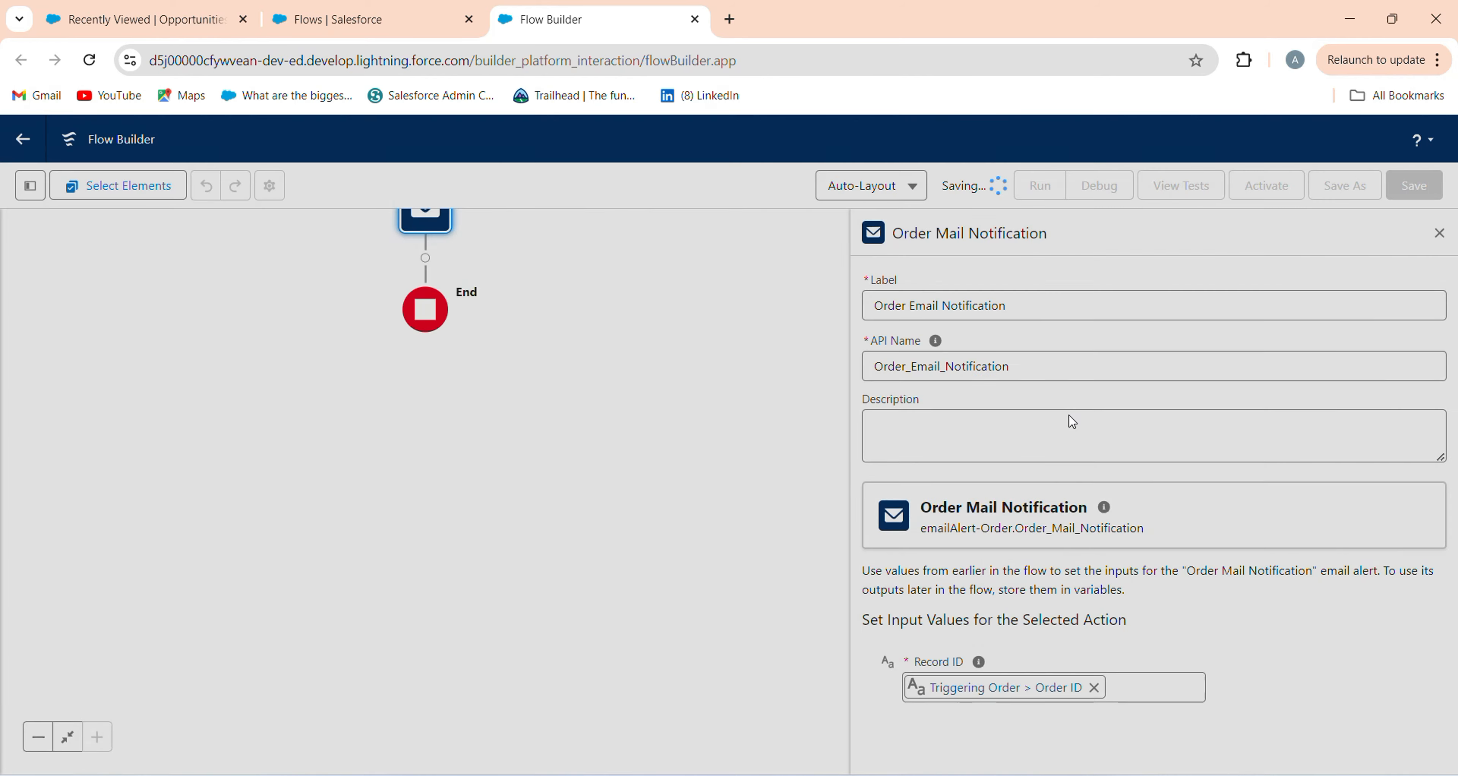
click(1253, 190)
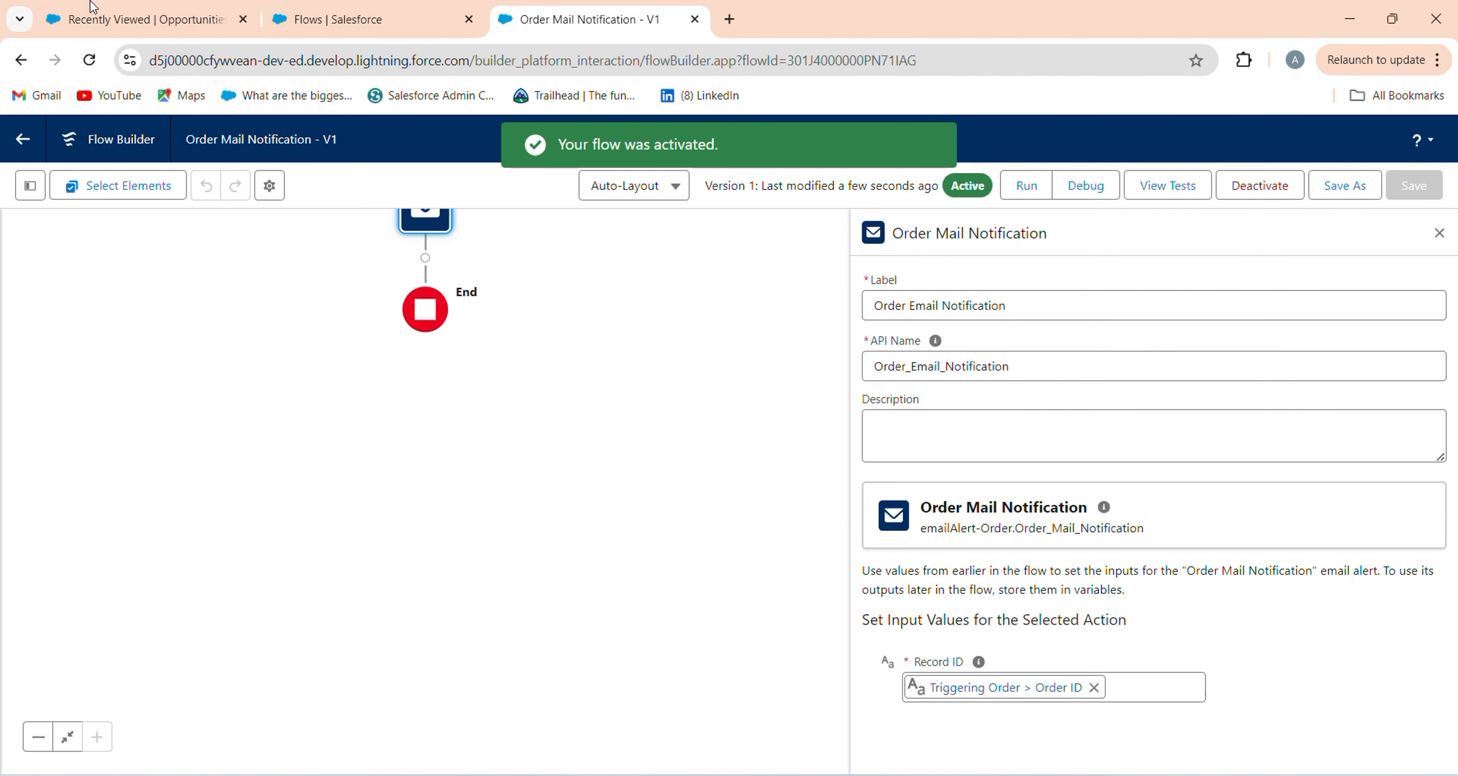
Open the Opportunity Testing 1 record from the recent opportunities and show its details
click(96, 23)
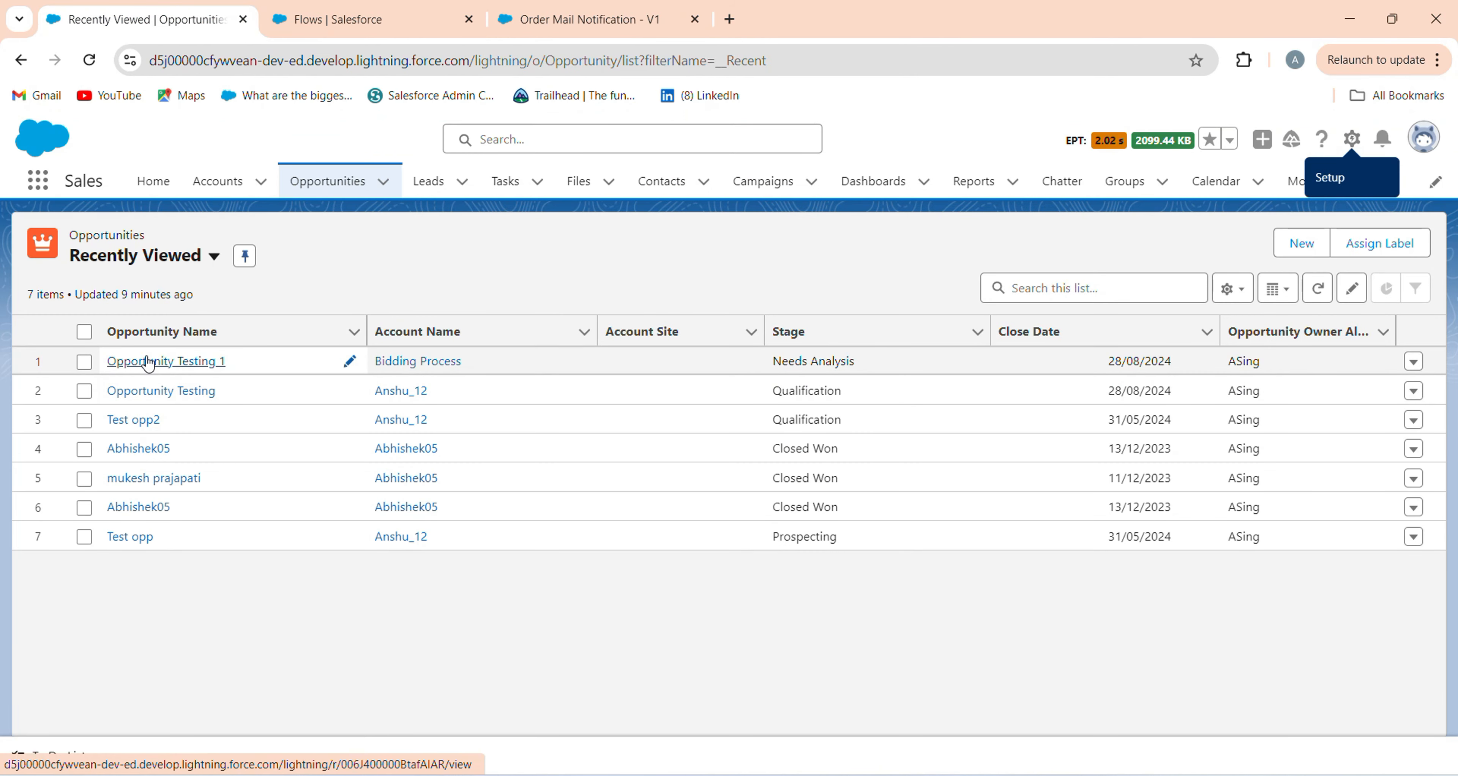
click(163, 367)
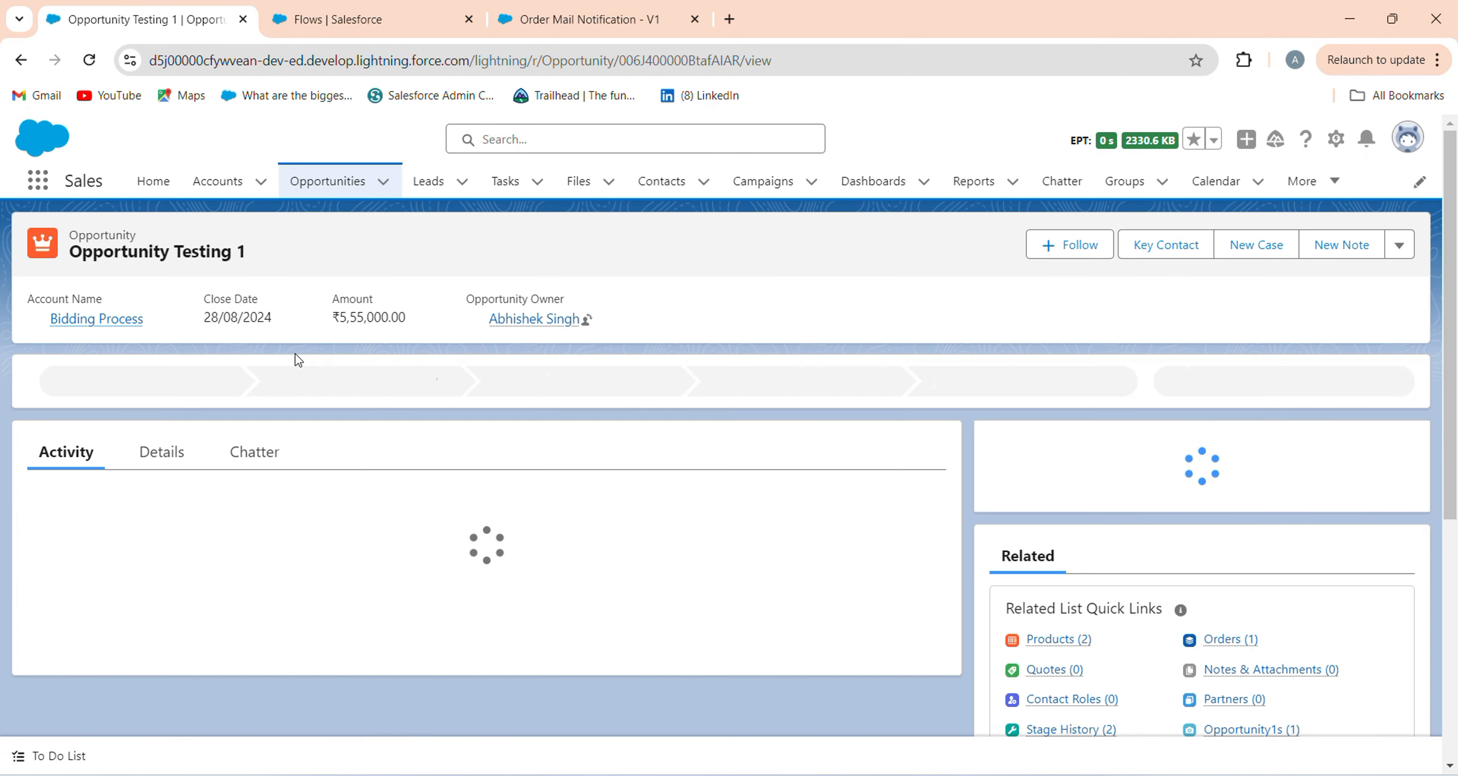
click(162, 470)
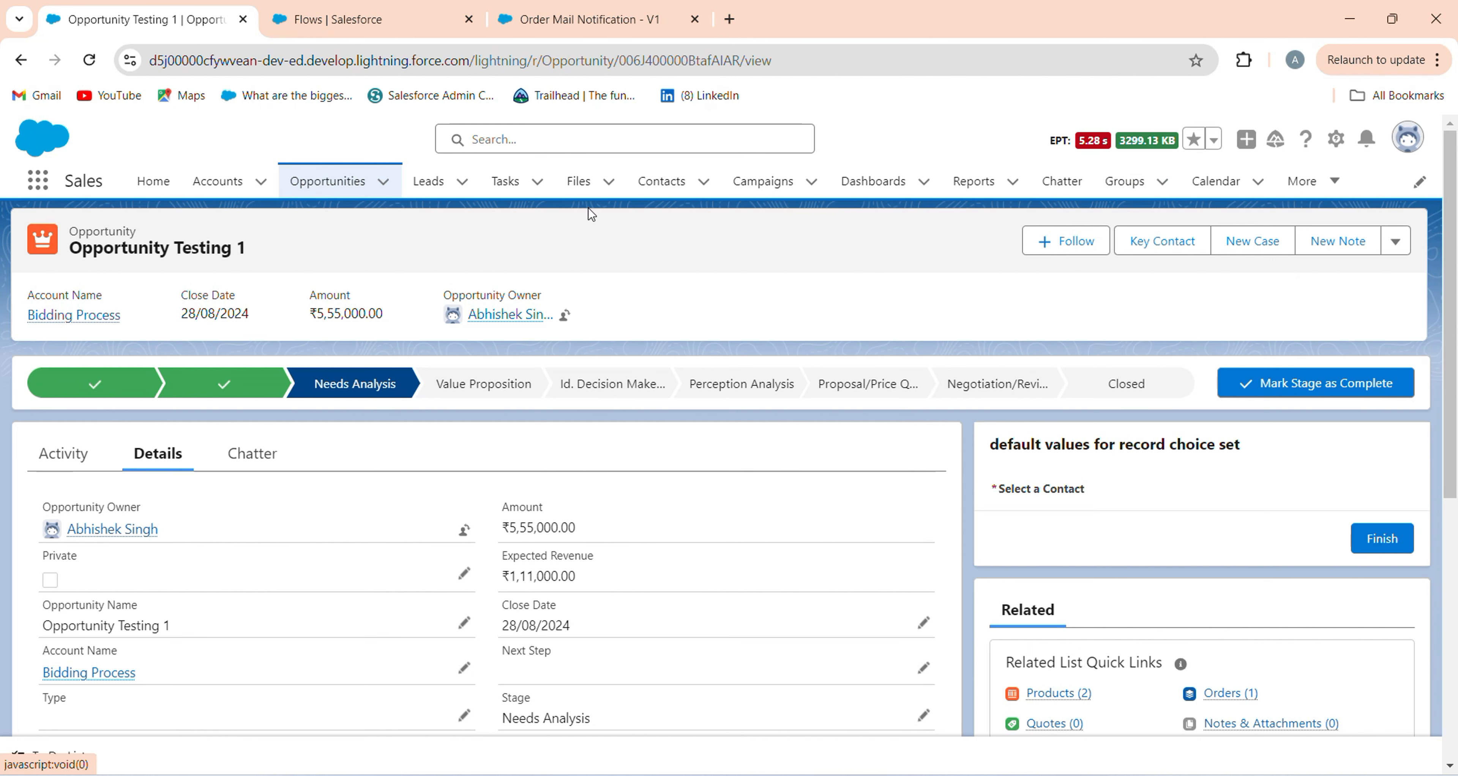
Search for the recipient user, check the e-mail address on the user's profile, and return to the Opportunities list
click(584, 139)
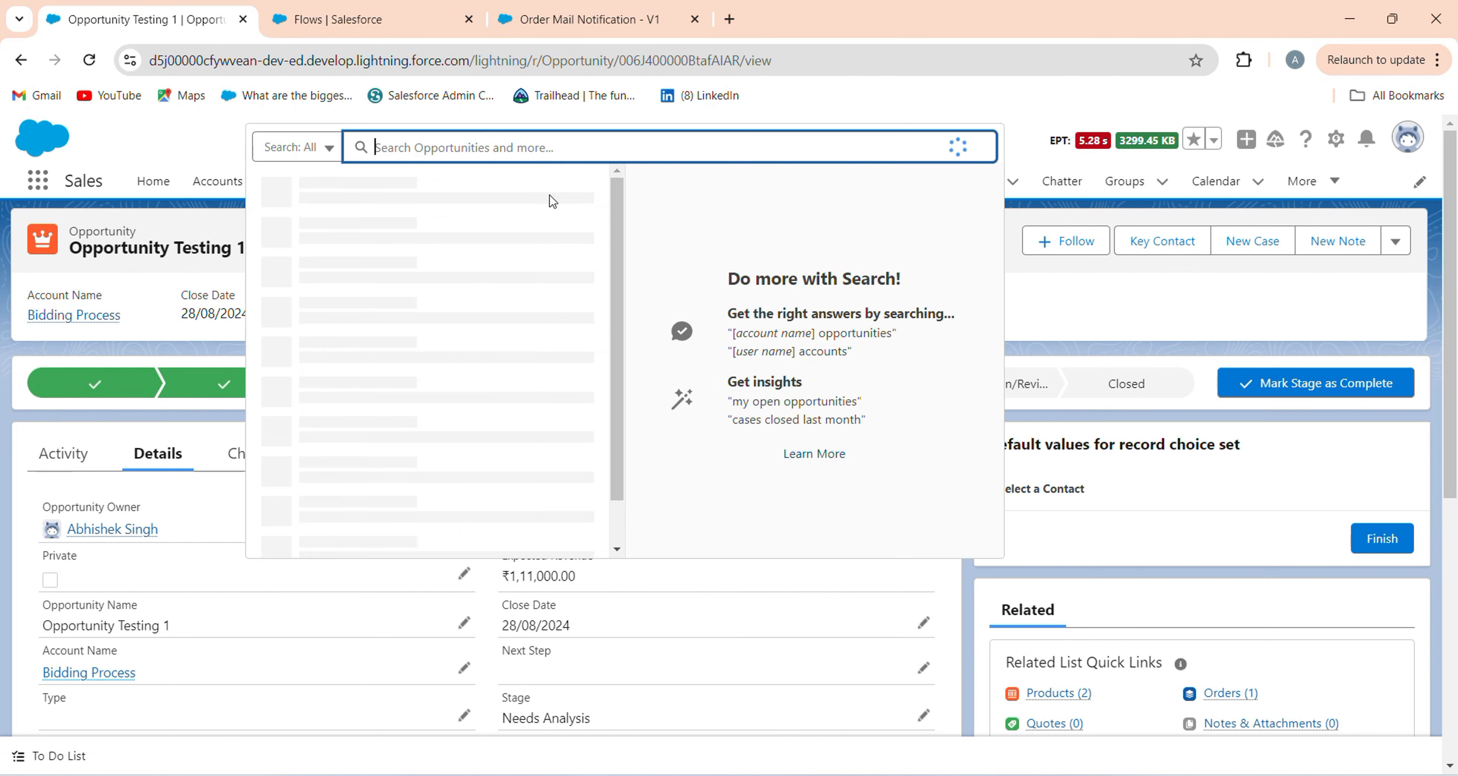
text(Ashu)
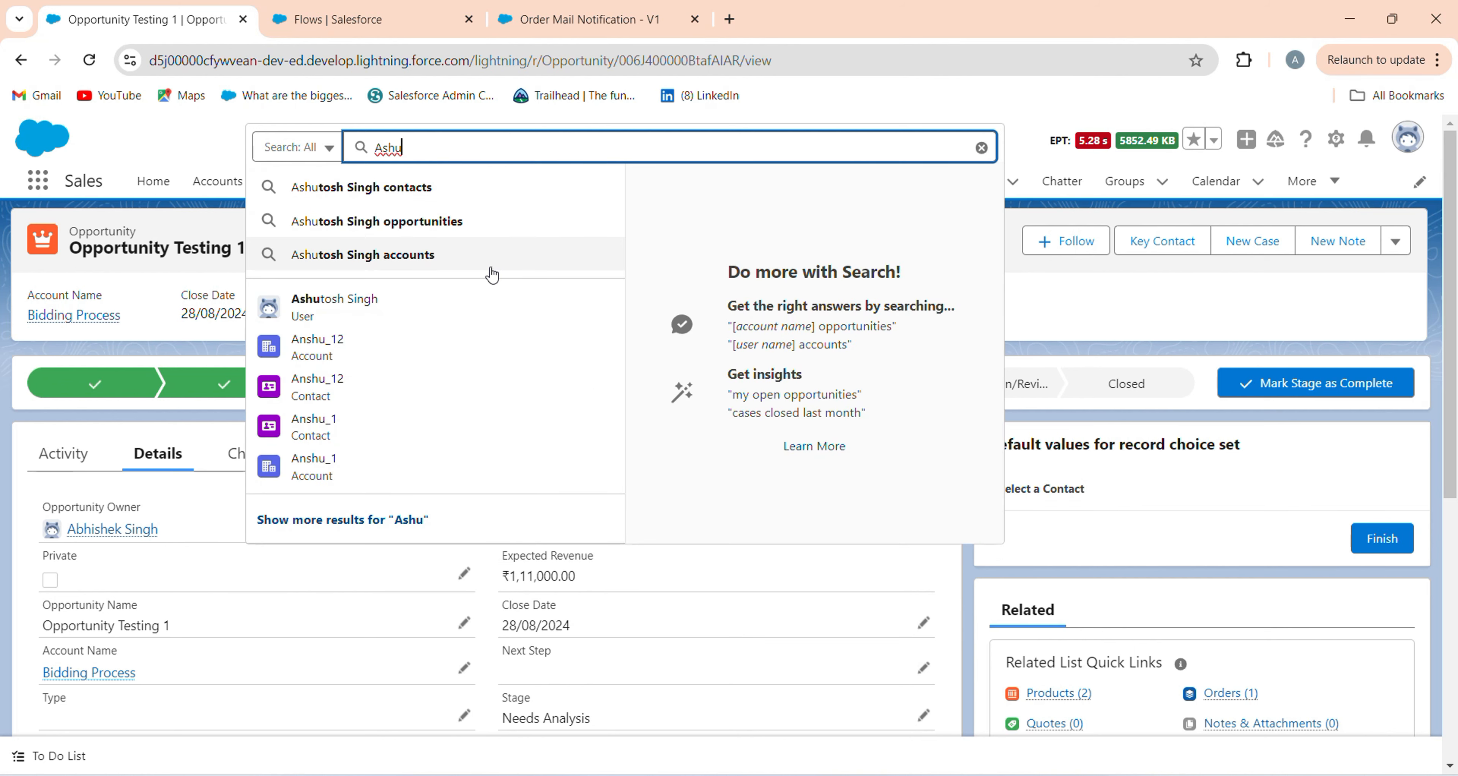
scroll(430, 414, down, 2)
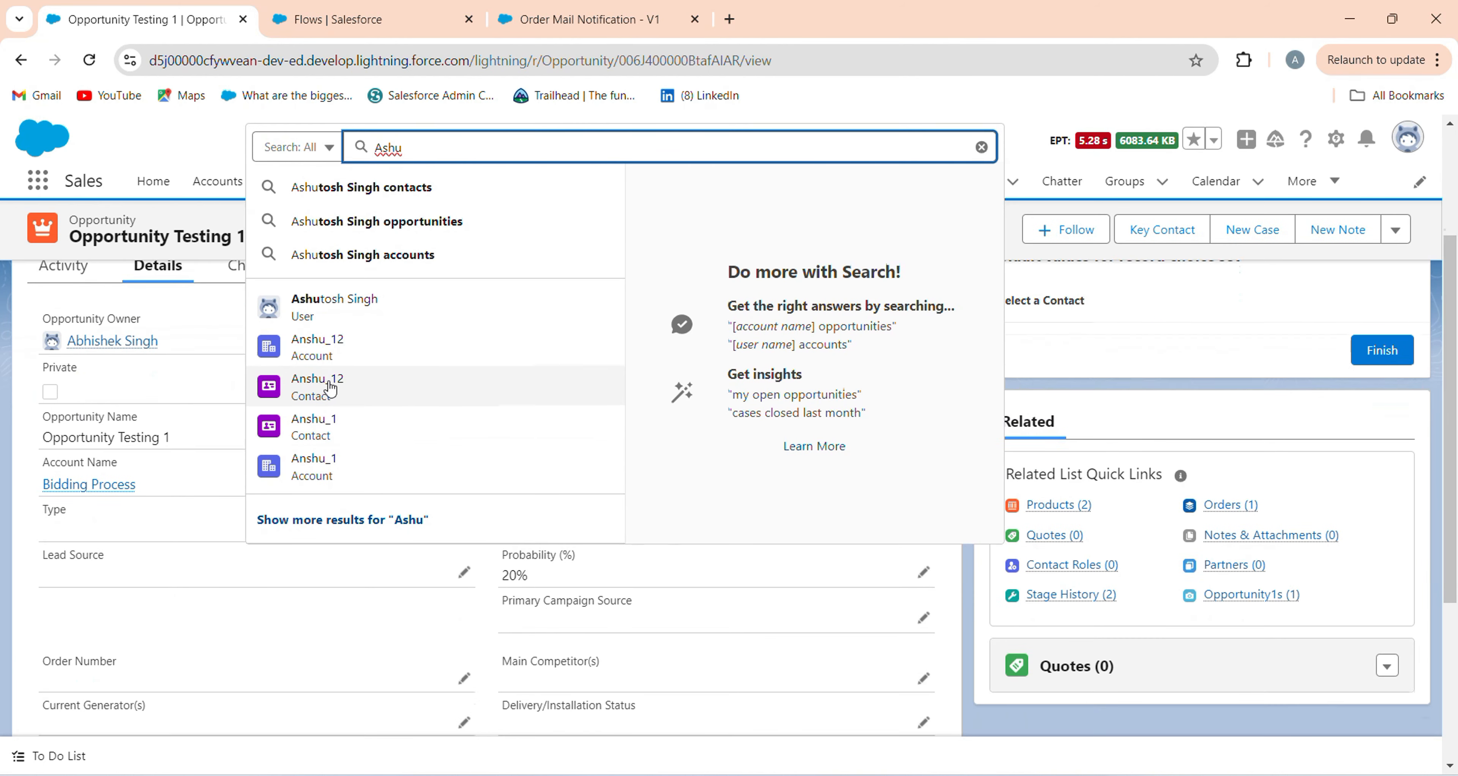
scroll(328, 383, up, 1)
click(358, 313)
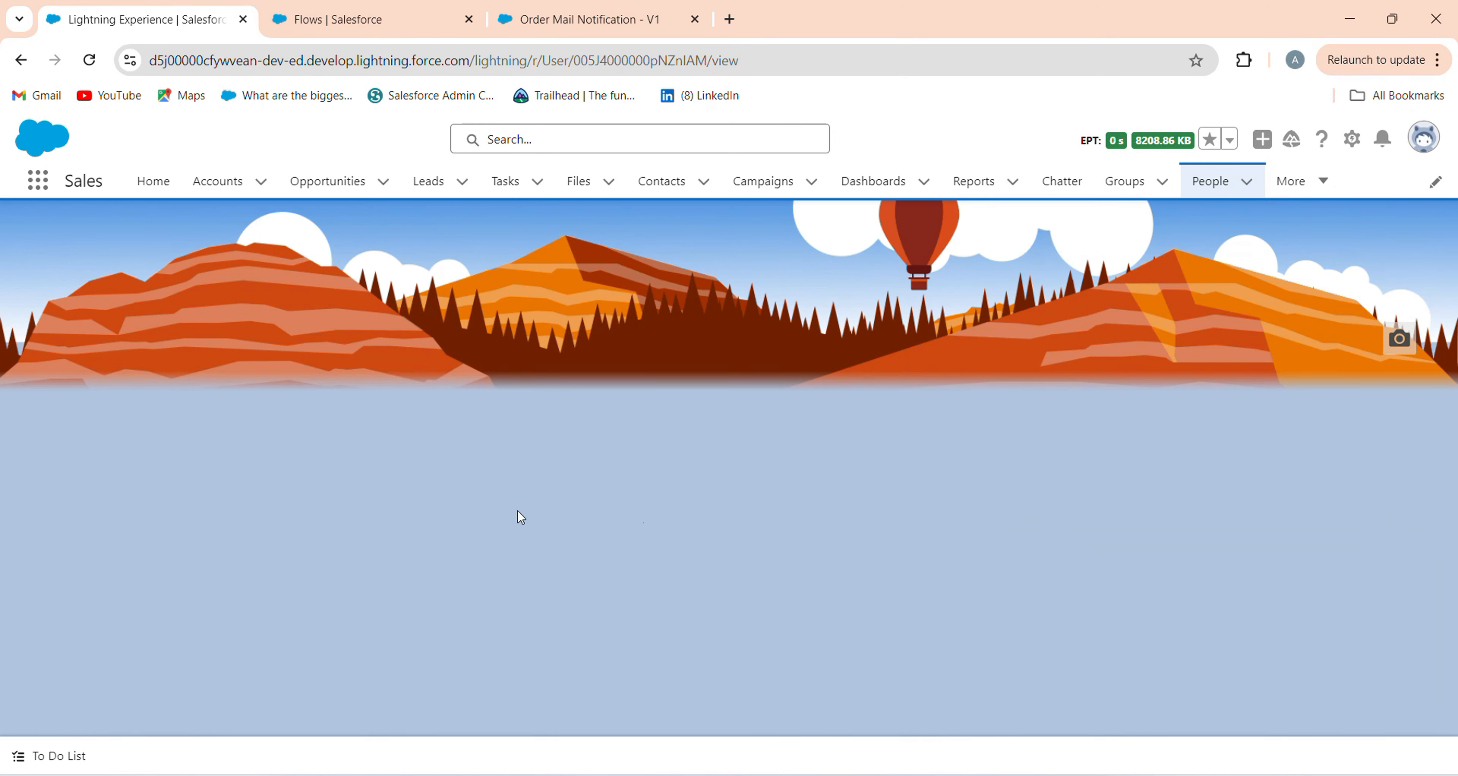
scroll(340, 583, down, 5)
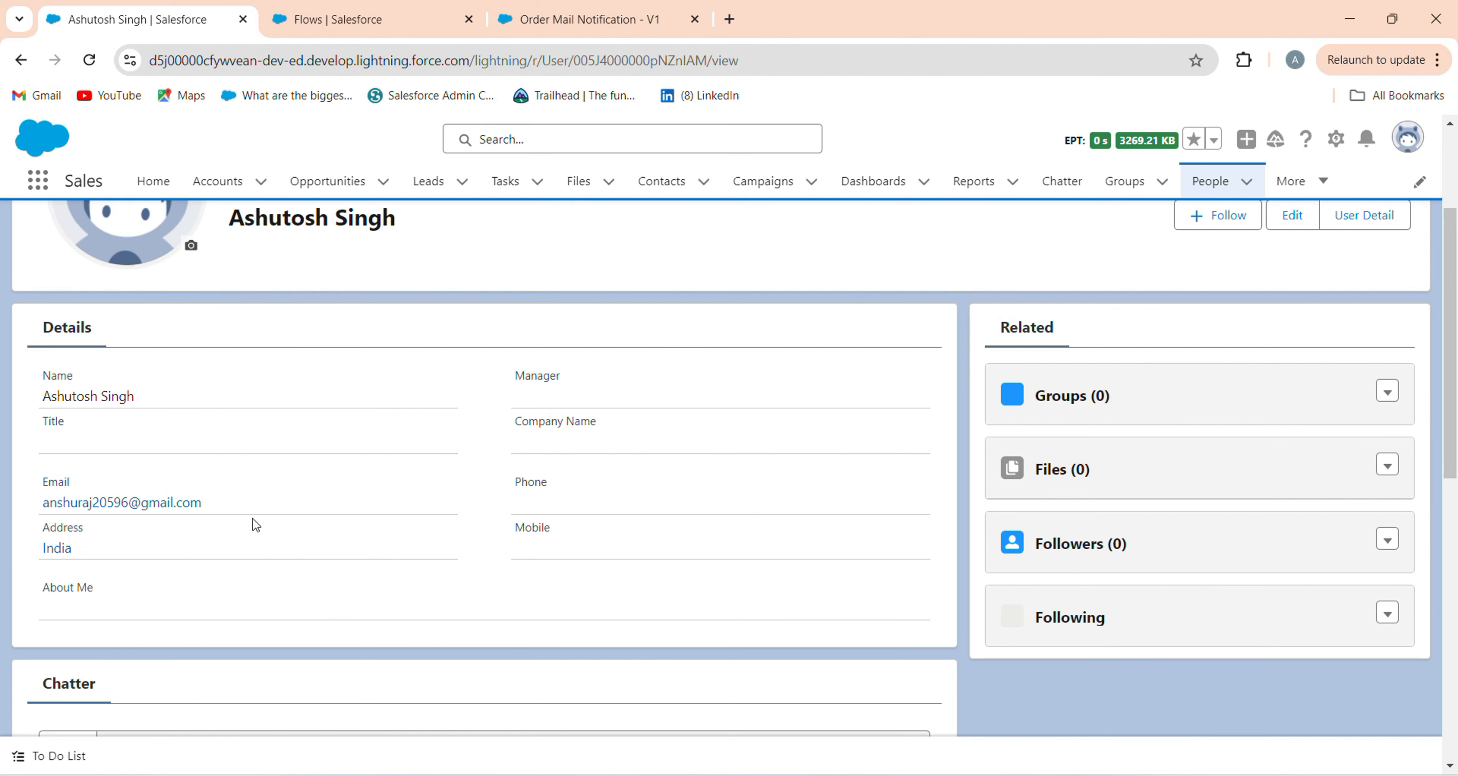
scroll(253, 517, up, 3)
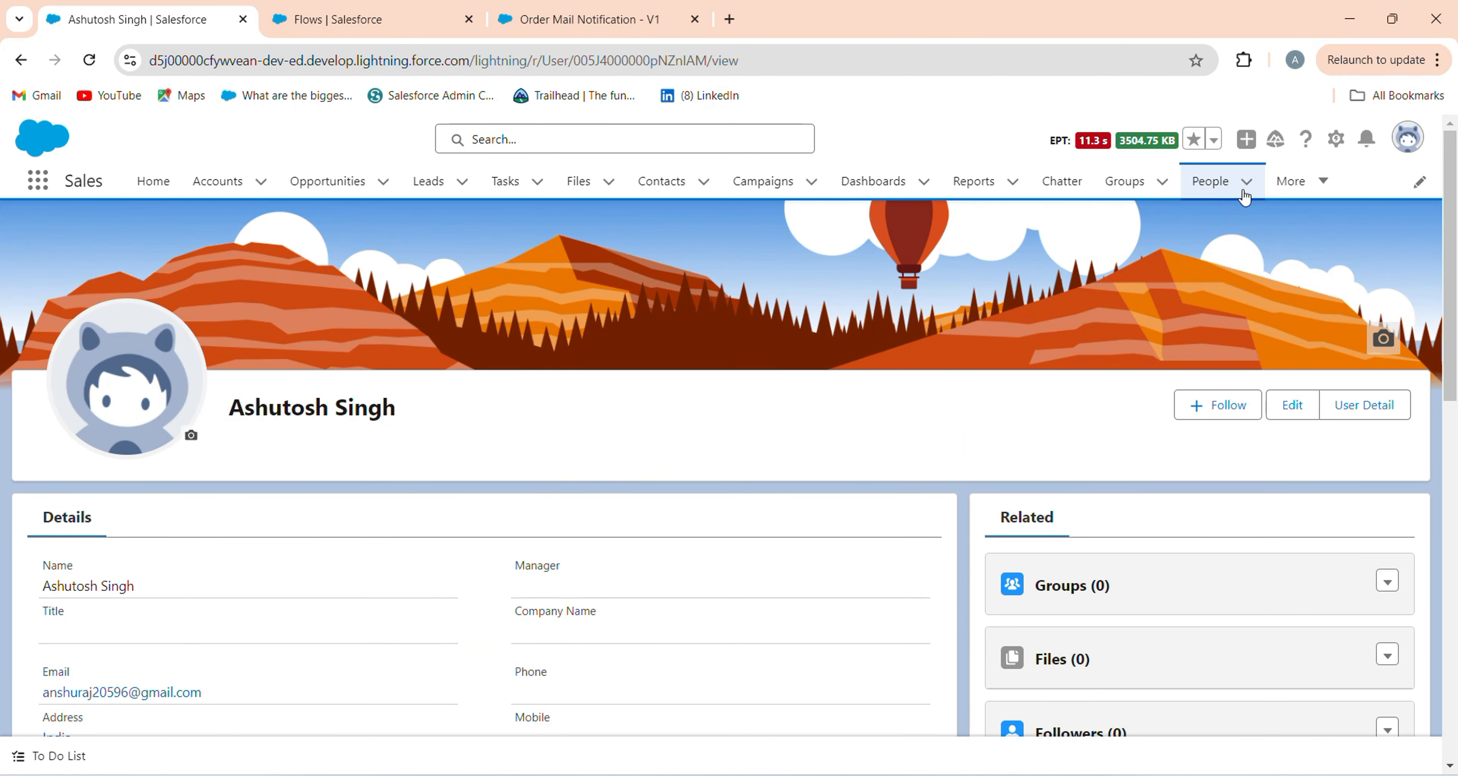
click(332, 187)
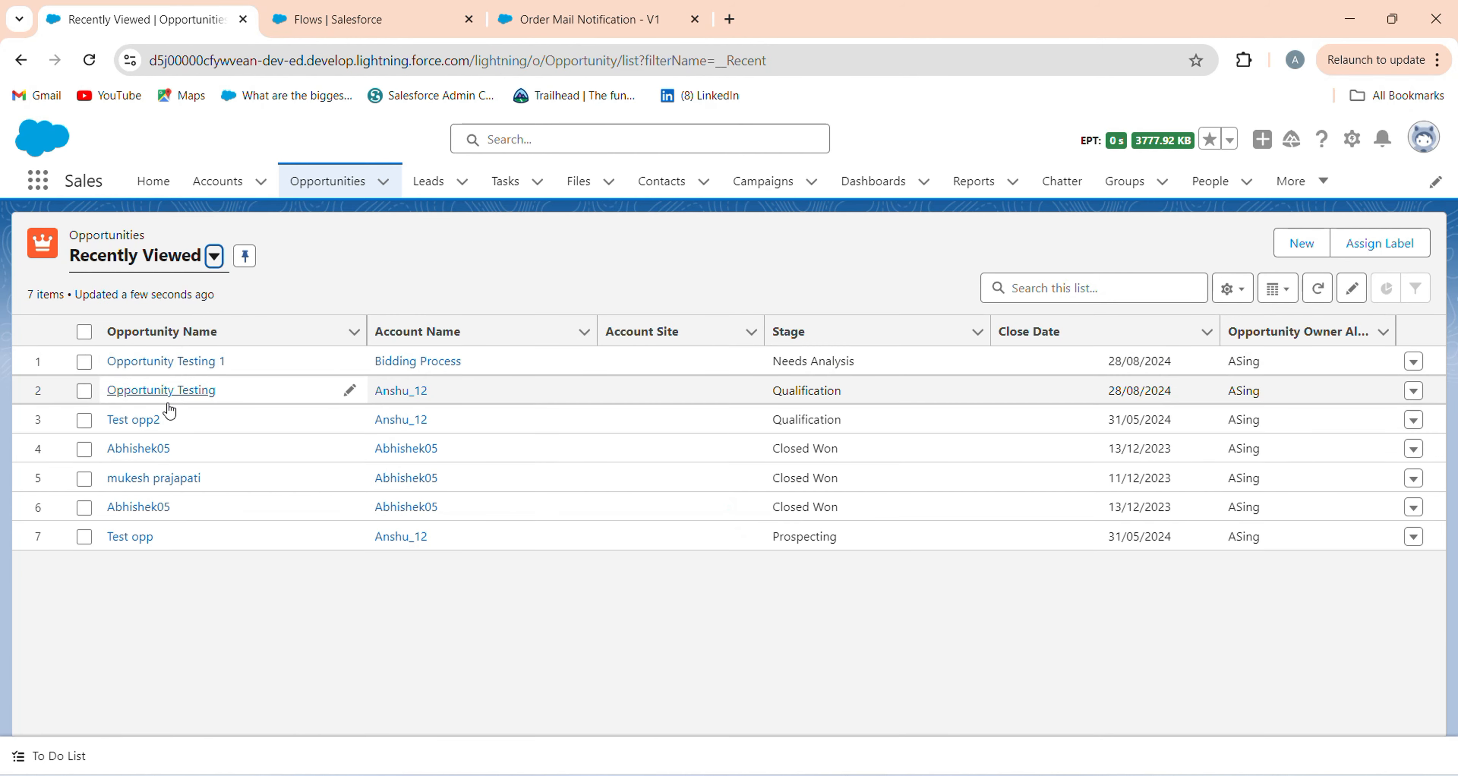
Open the order related to the Opportunity Testing 1 record and show its details
click(154, 392)
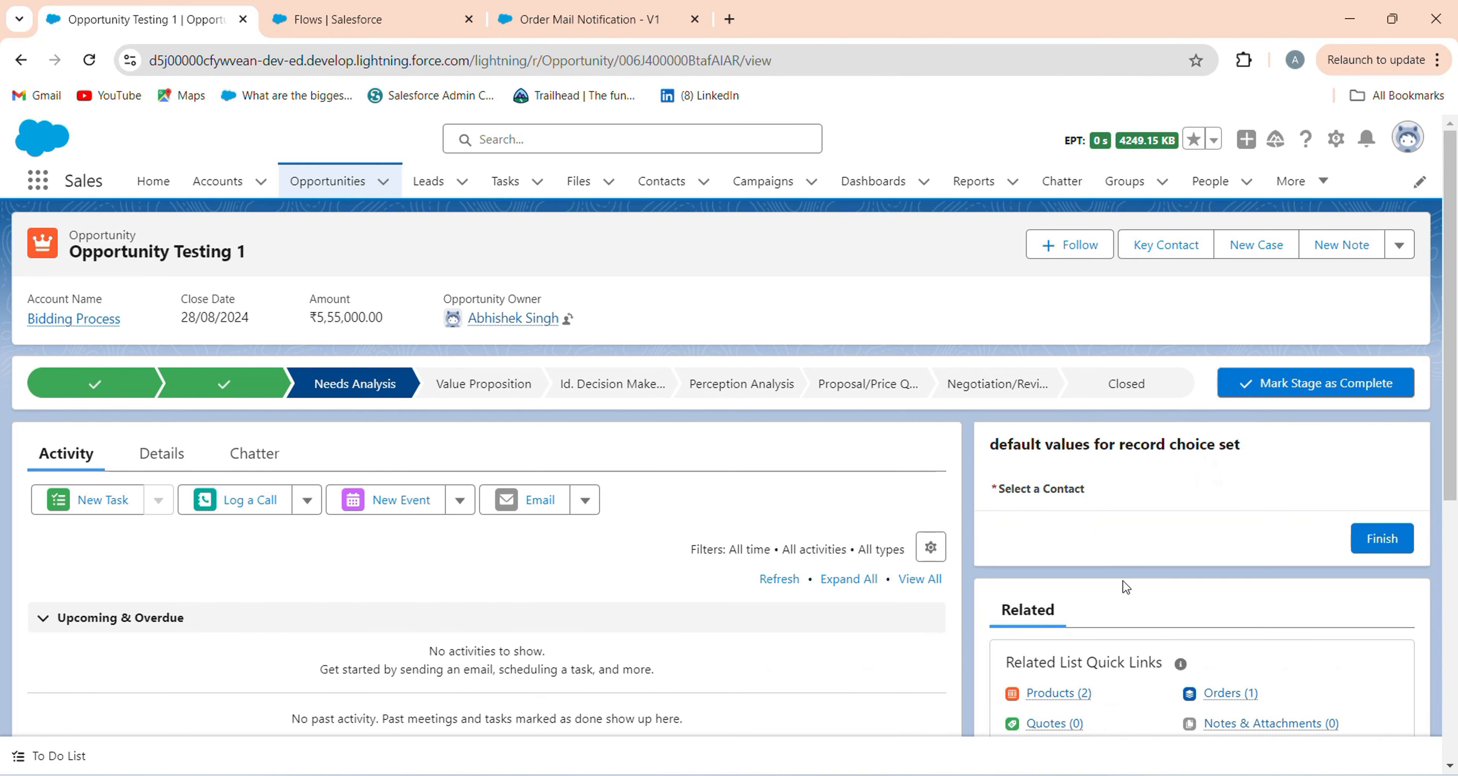
click(1236, 700)
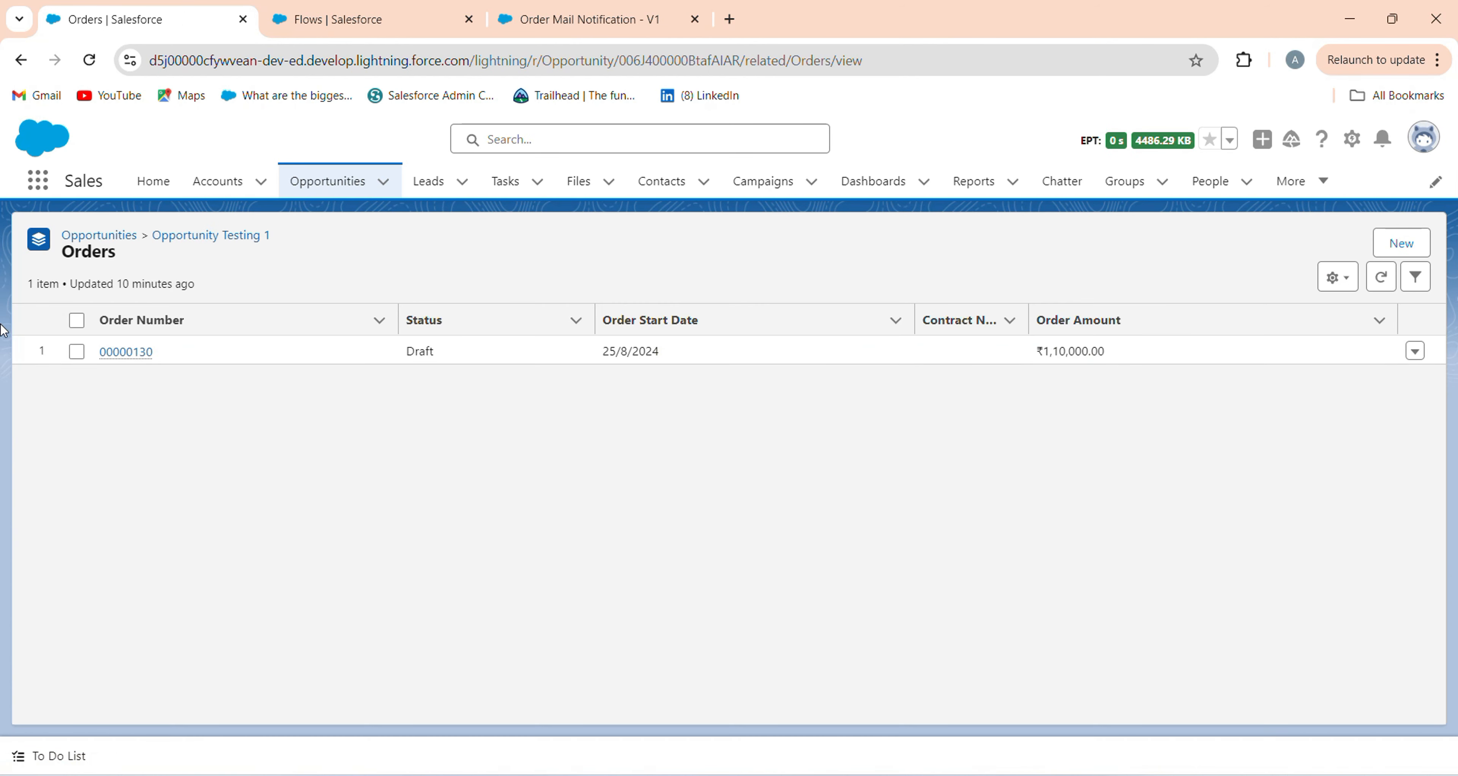
click(133, 355)
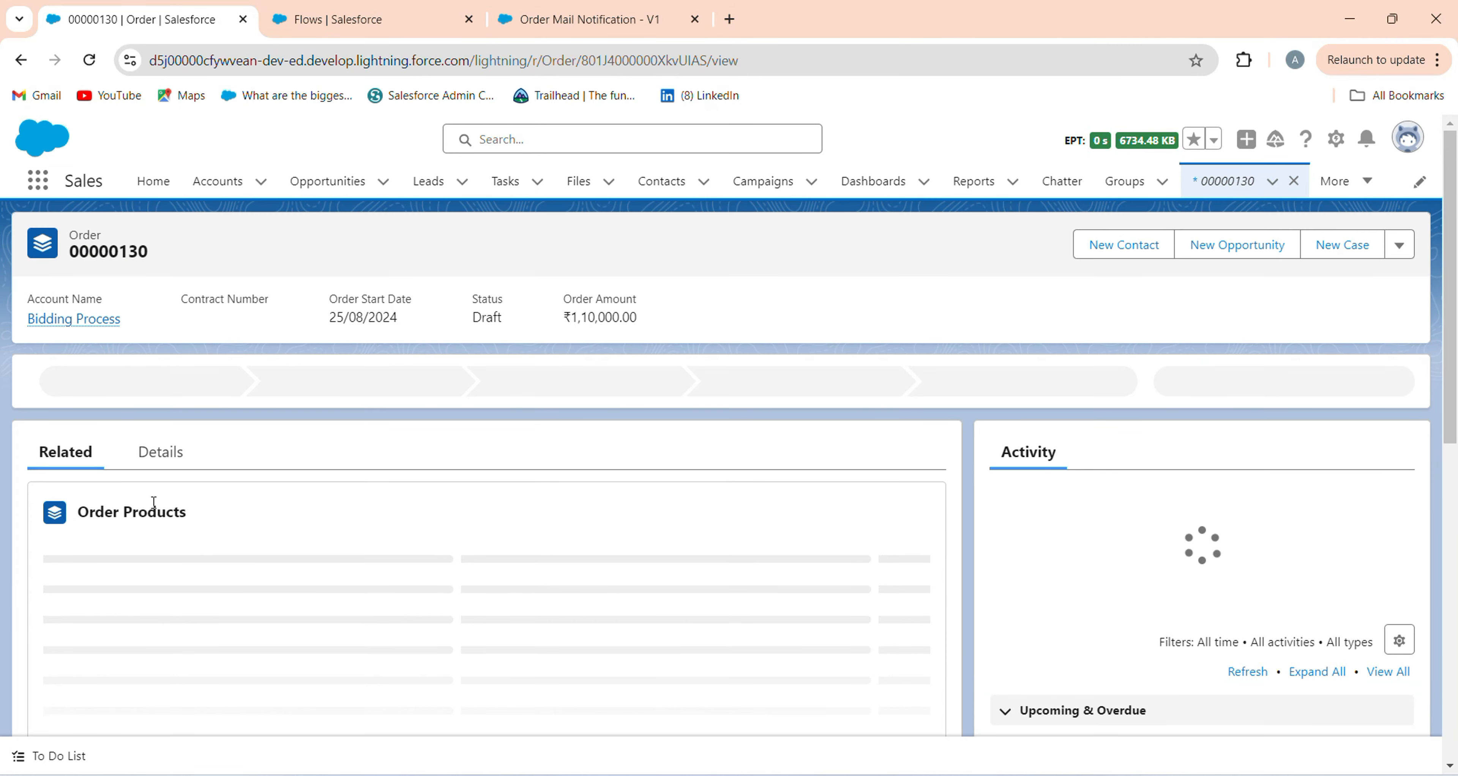
click(166, 465)
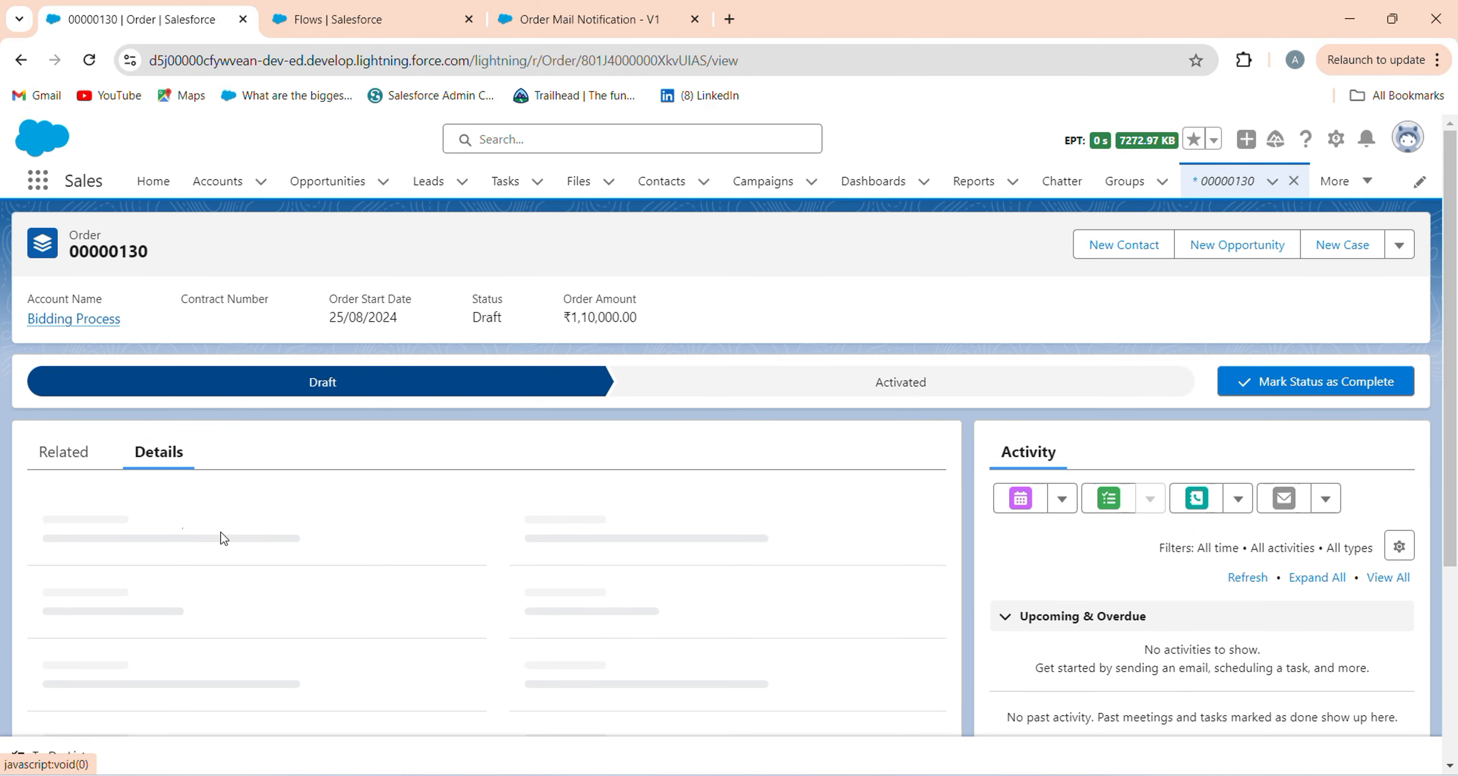
Set the order's Status to Activated and save the record
scroll(569, 535, down, 1)
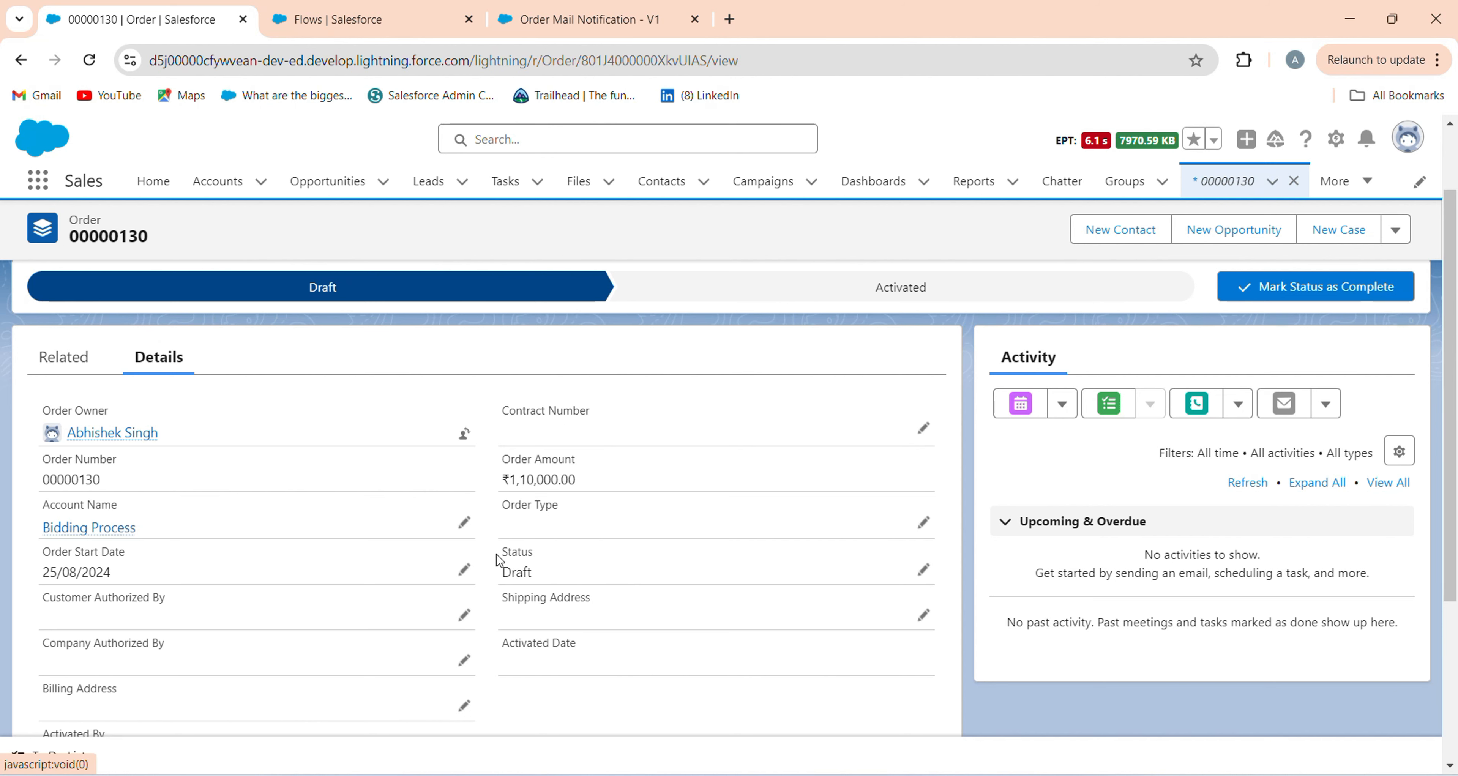
double_click(816, 574)
click(593, 587)
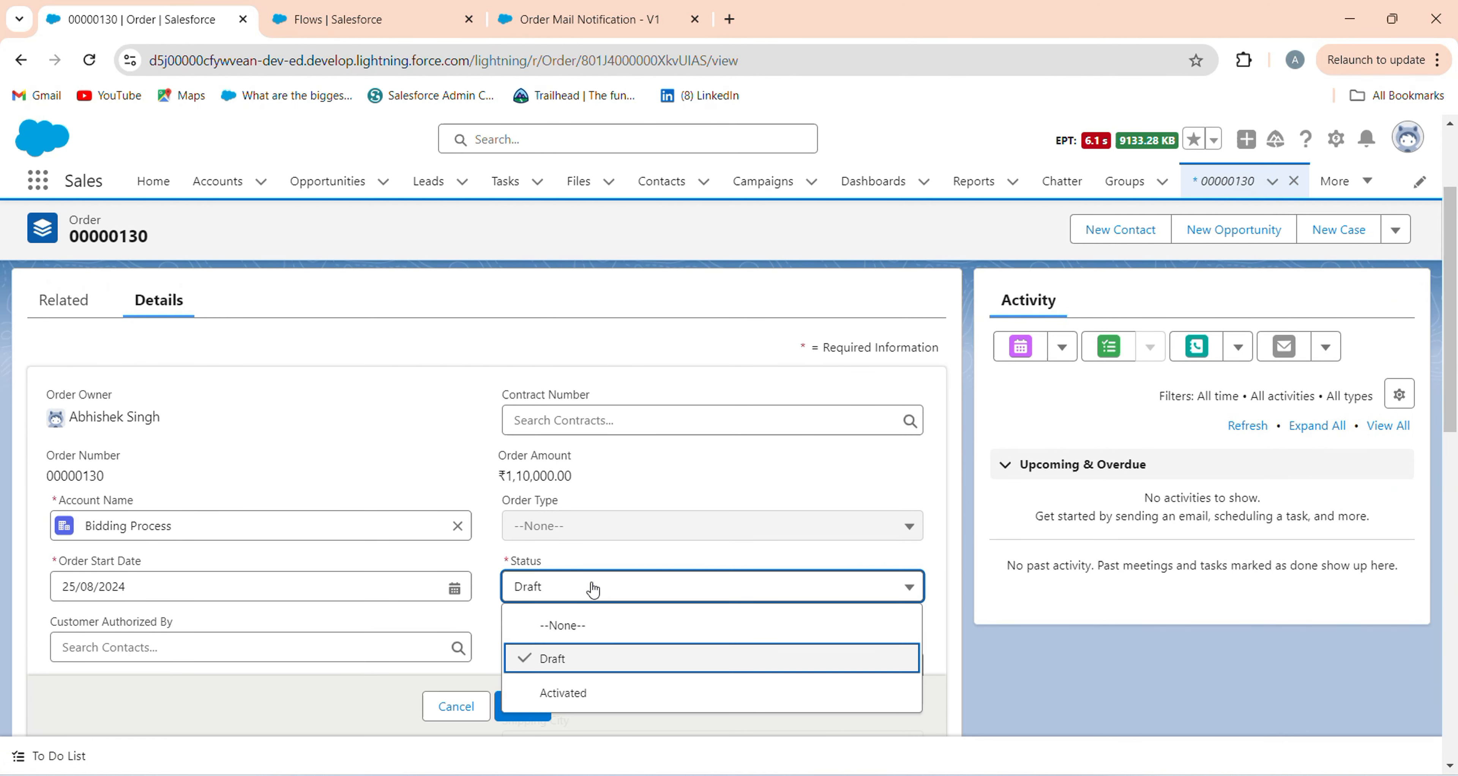
click(596, 688)
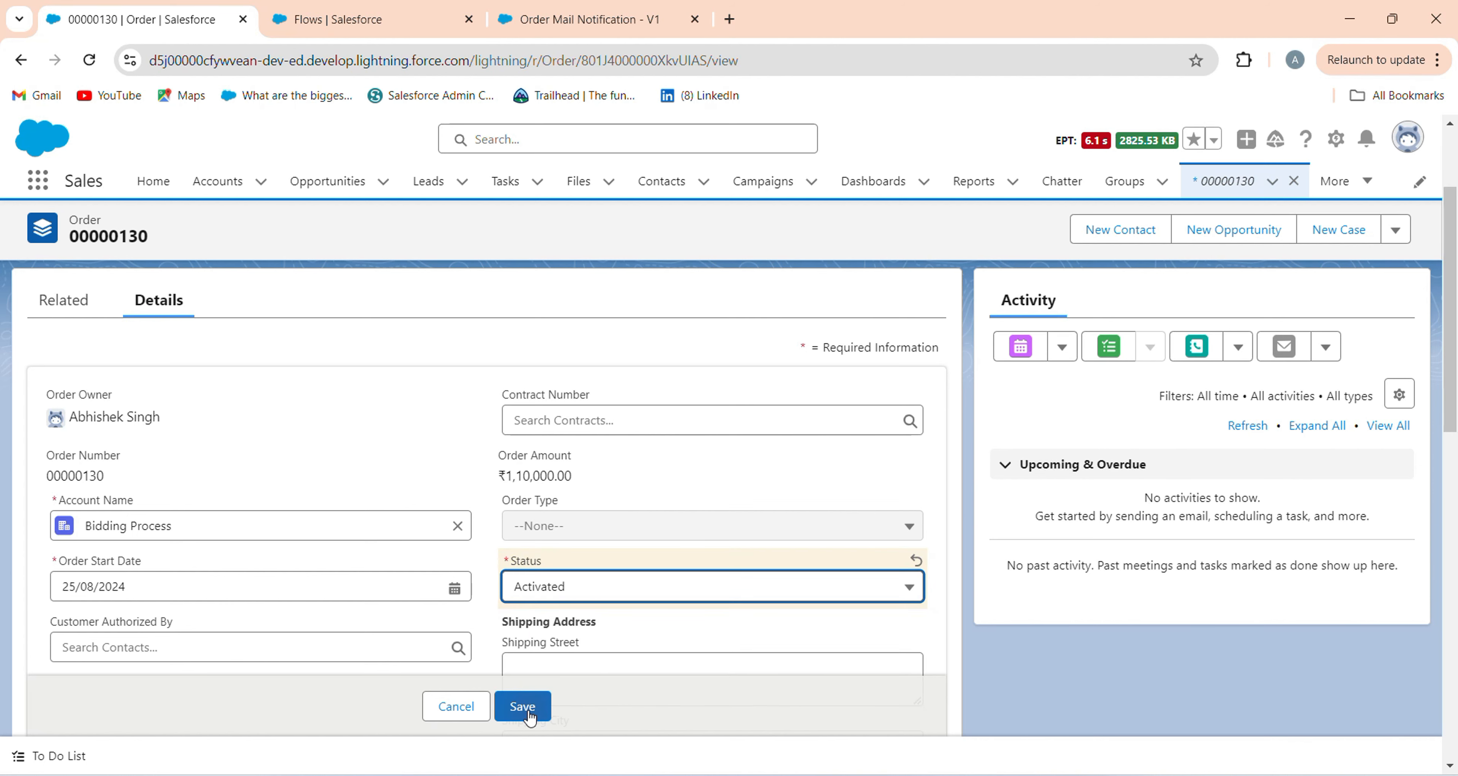
click(528, 709)
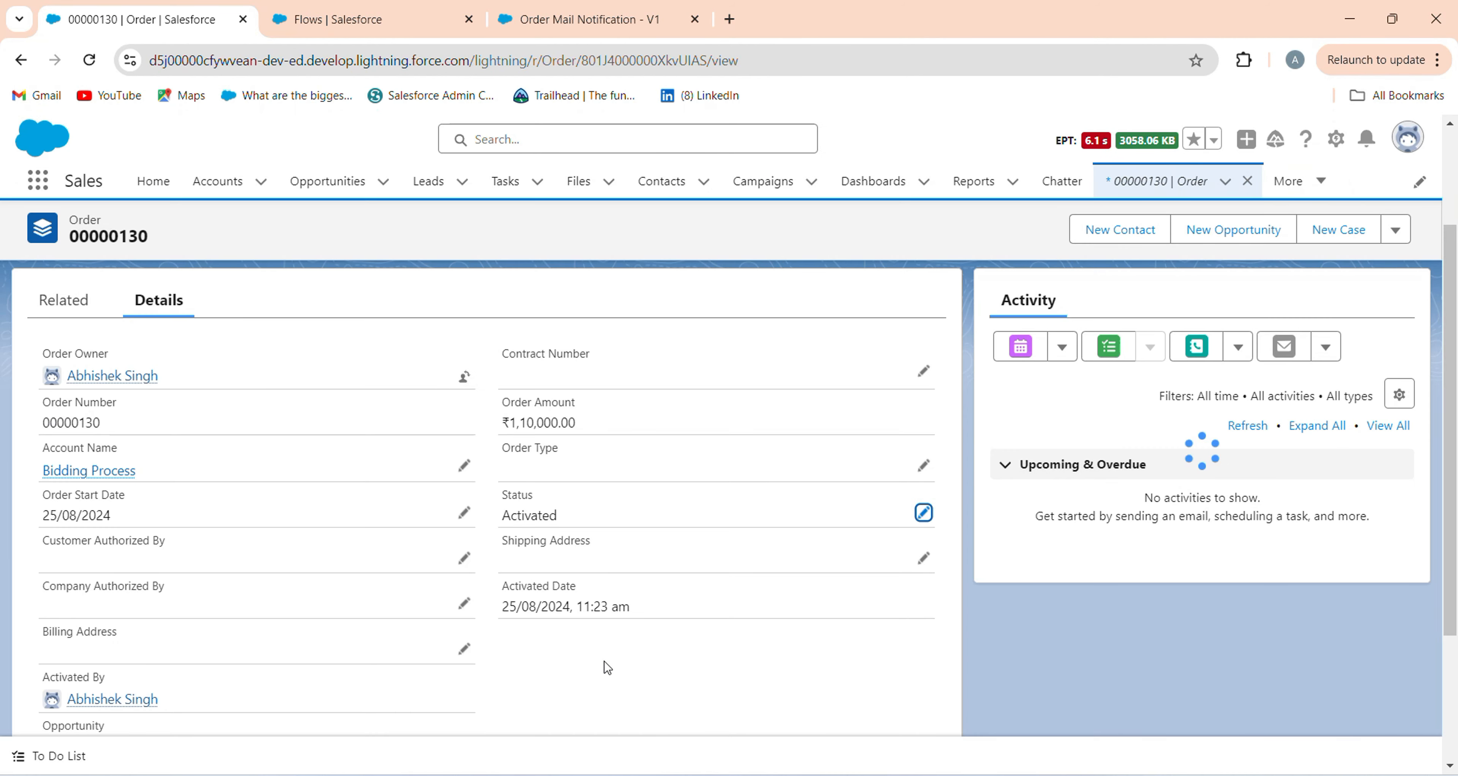
drag(503, 518, 563, 517)
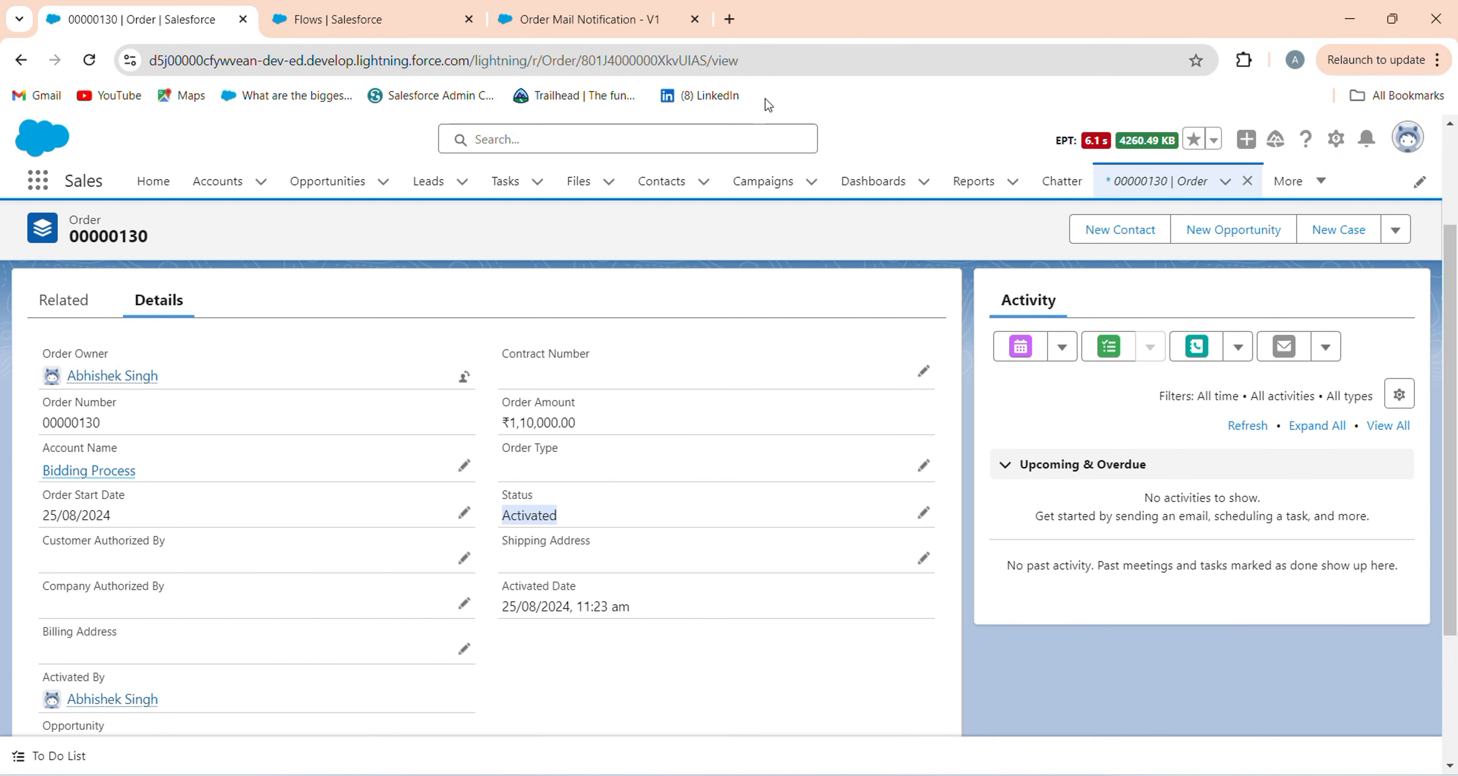
In a new browser tab, switch to the notification recipient's Google account and open its Gmail inbox
right_click(309, 23)
click(345, 39)
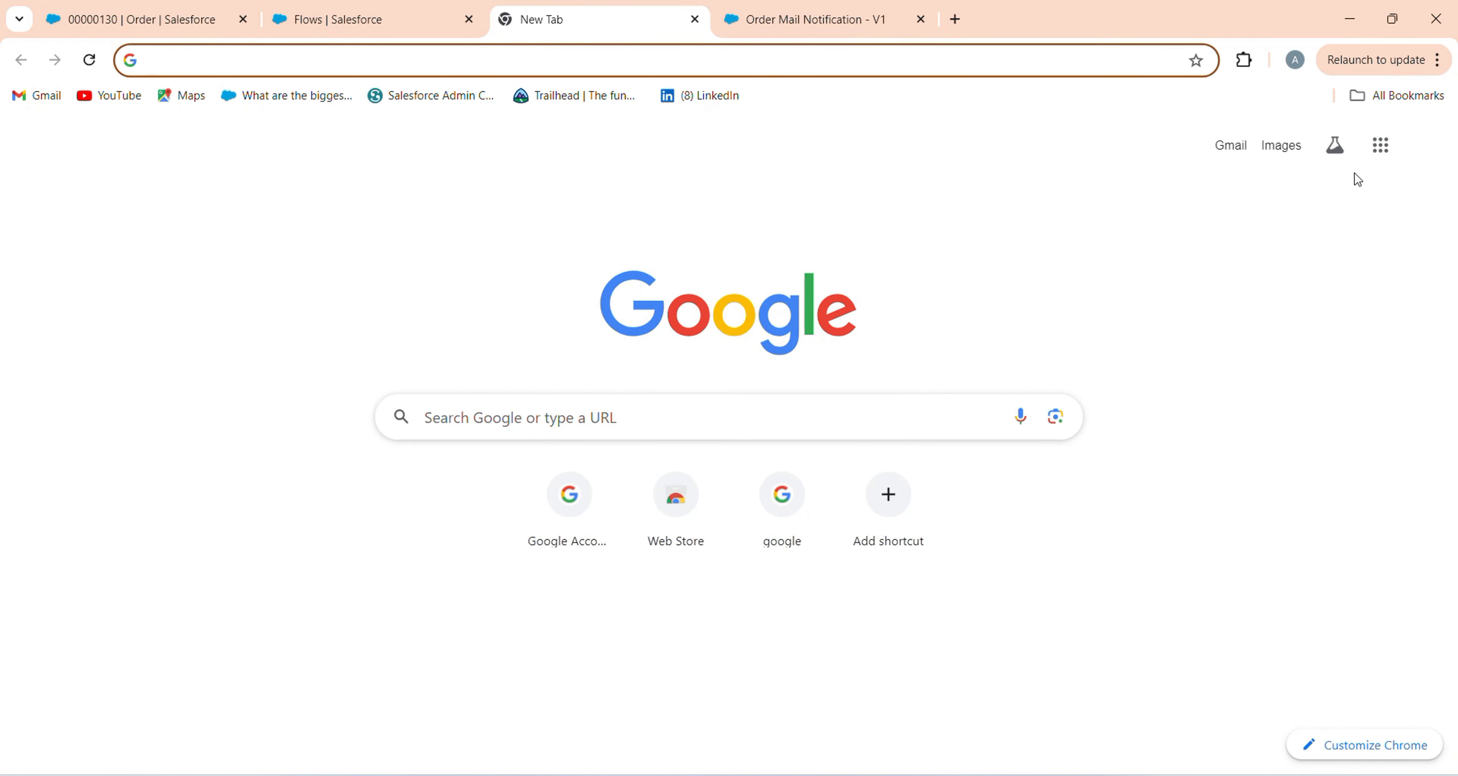
click(1440, 156)
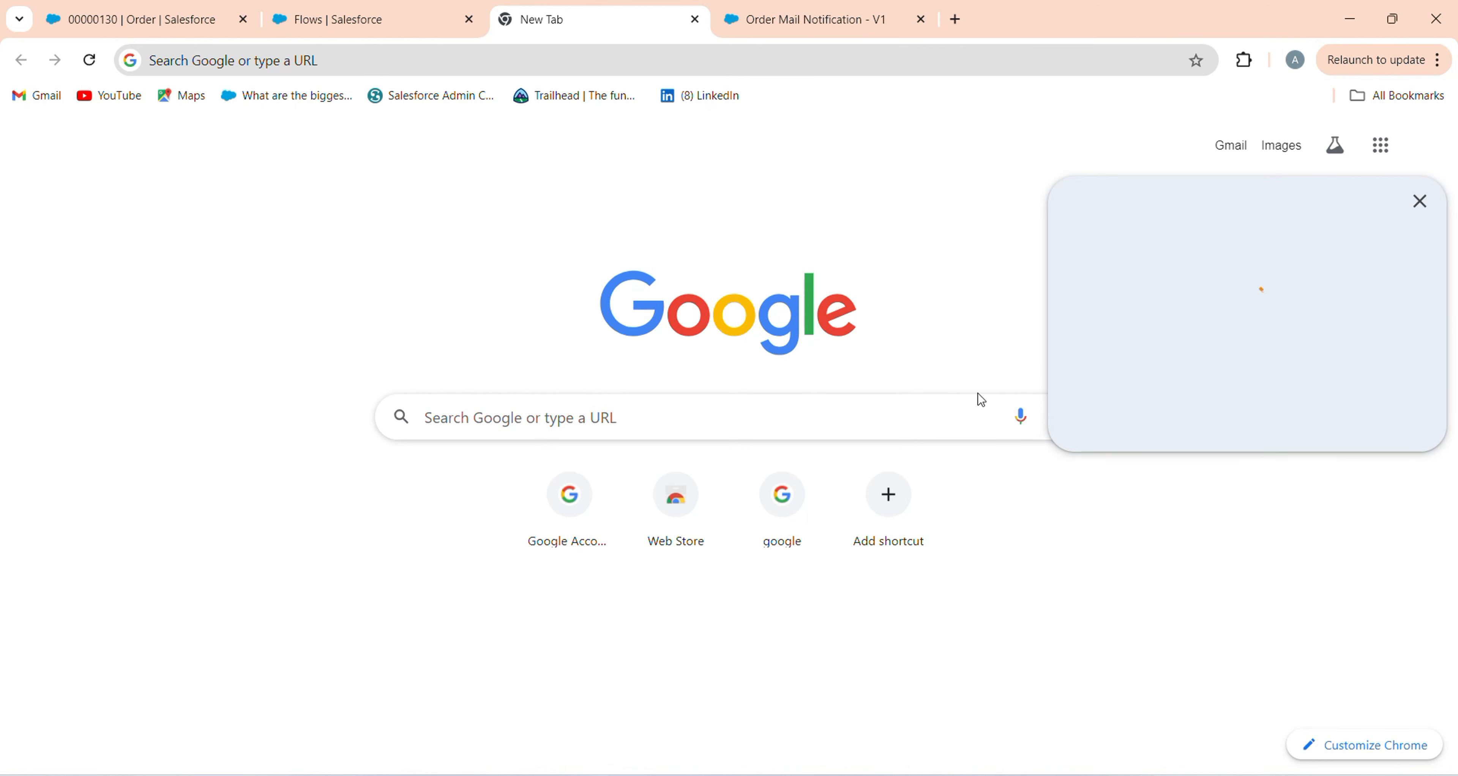
scroll(1257, 576, down, 5)
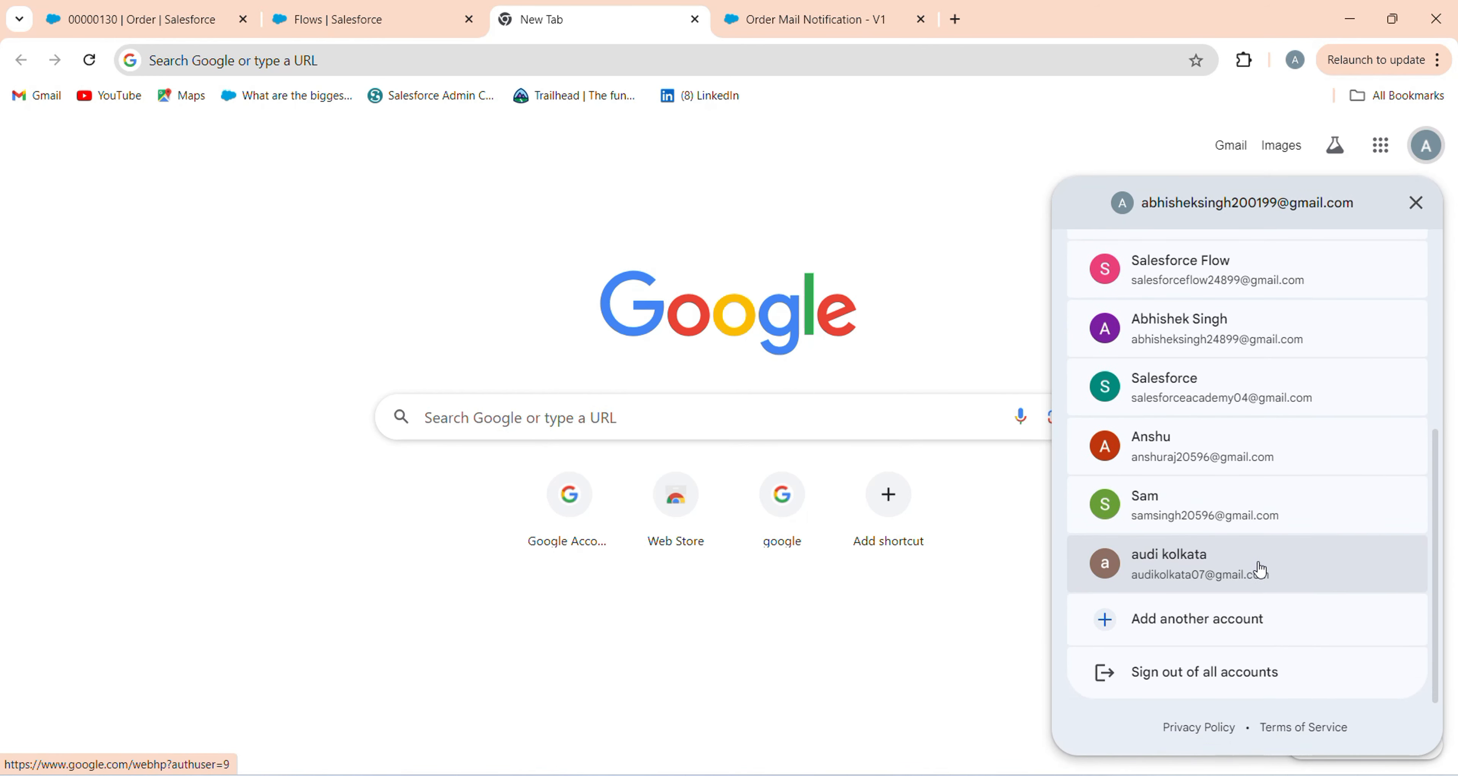
click(1258, 458)
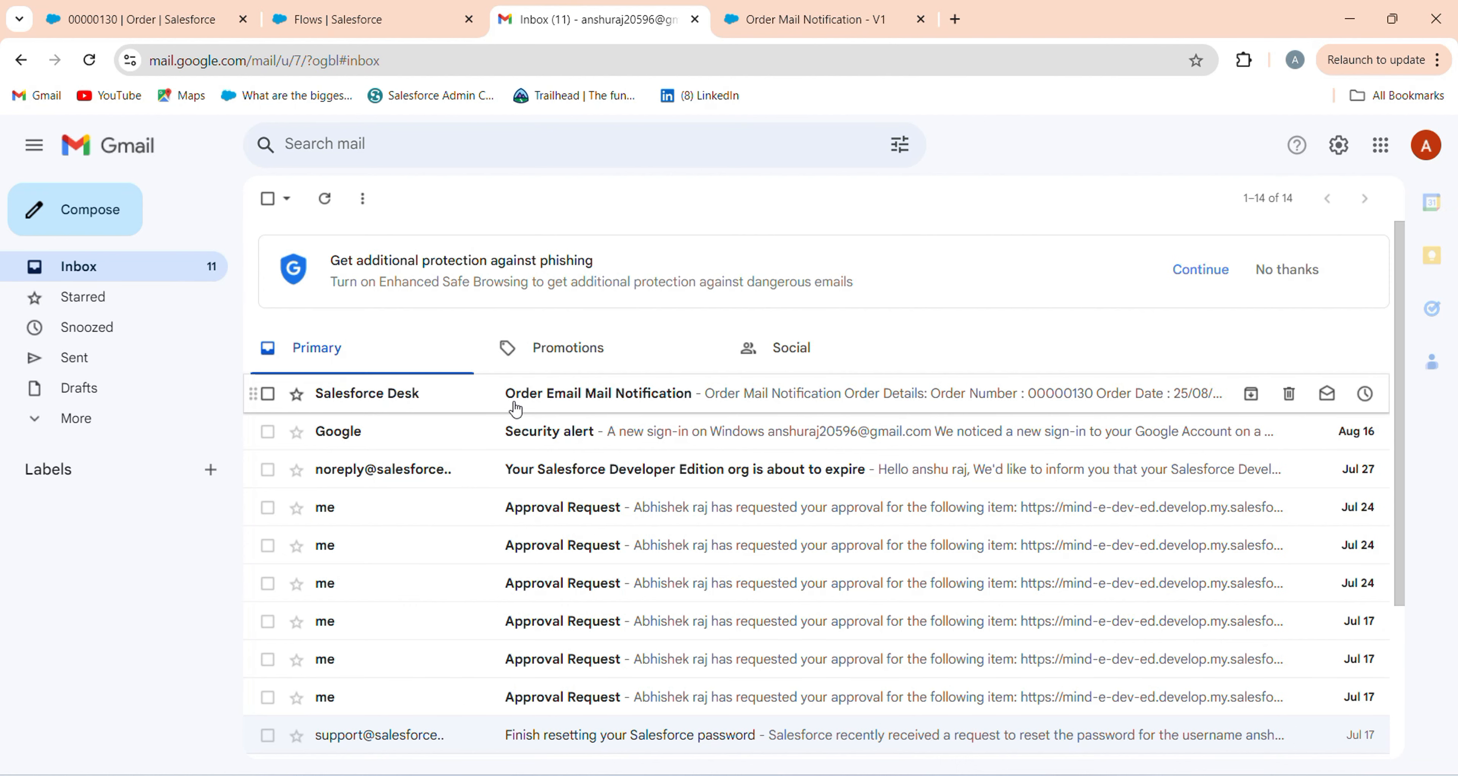
Open the Order Email Mail Notification message from Salesforce Desk in the inbox
click(513, 404)
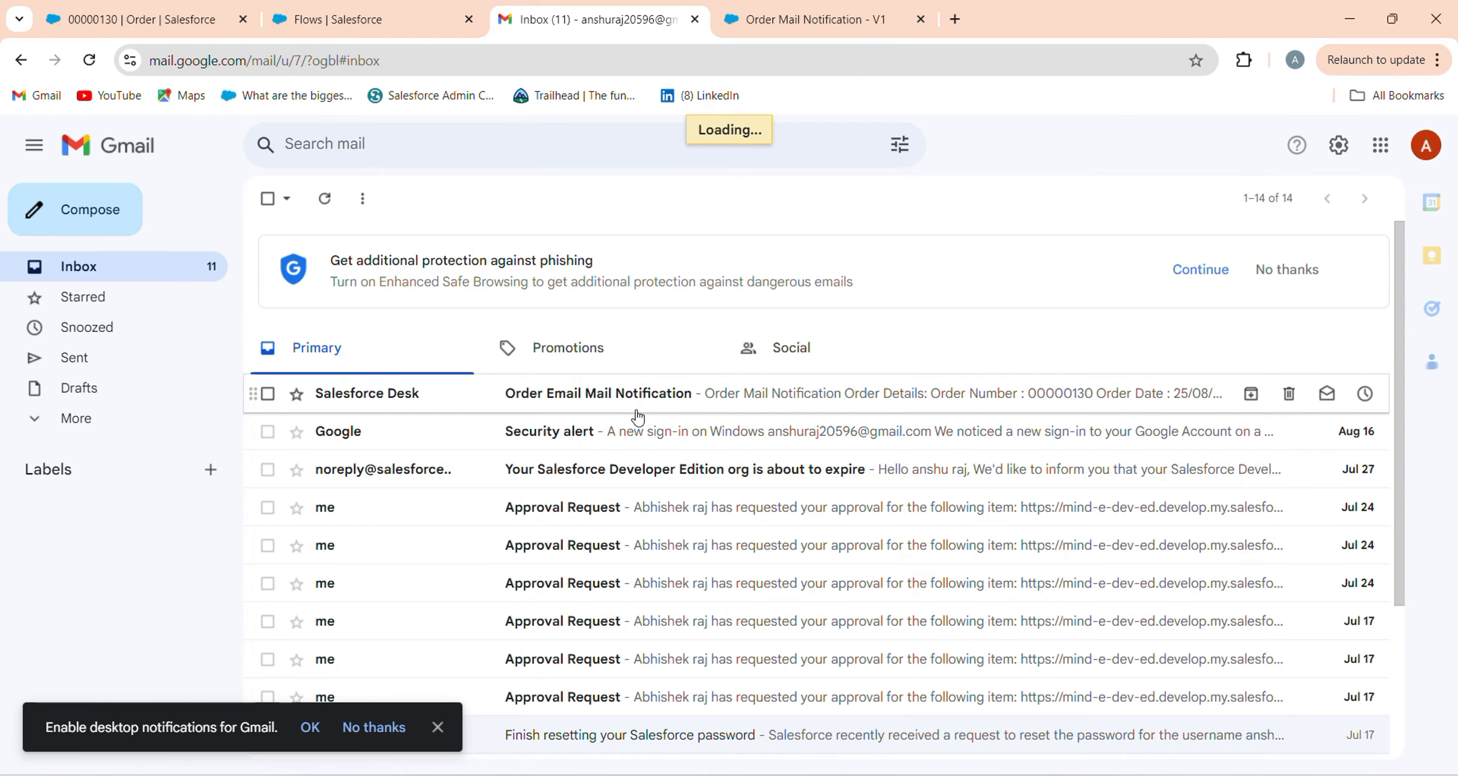
scroll(634, 417, down, 3)
scroll(637, 423, up, 3)
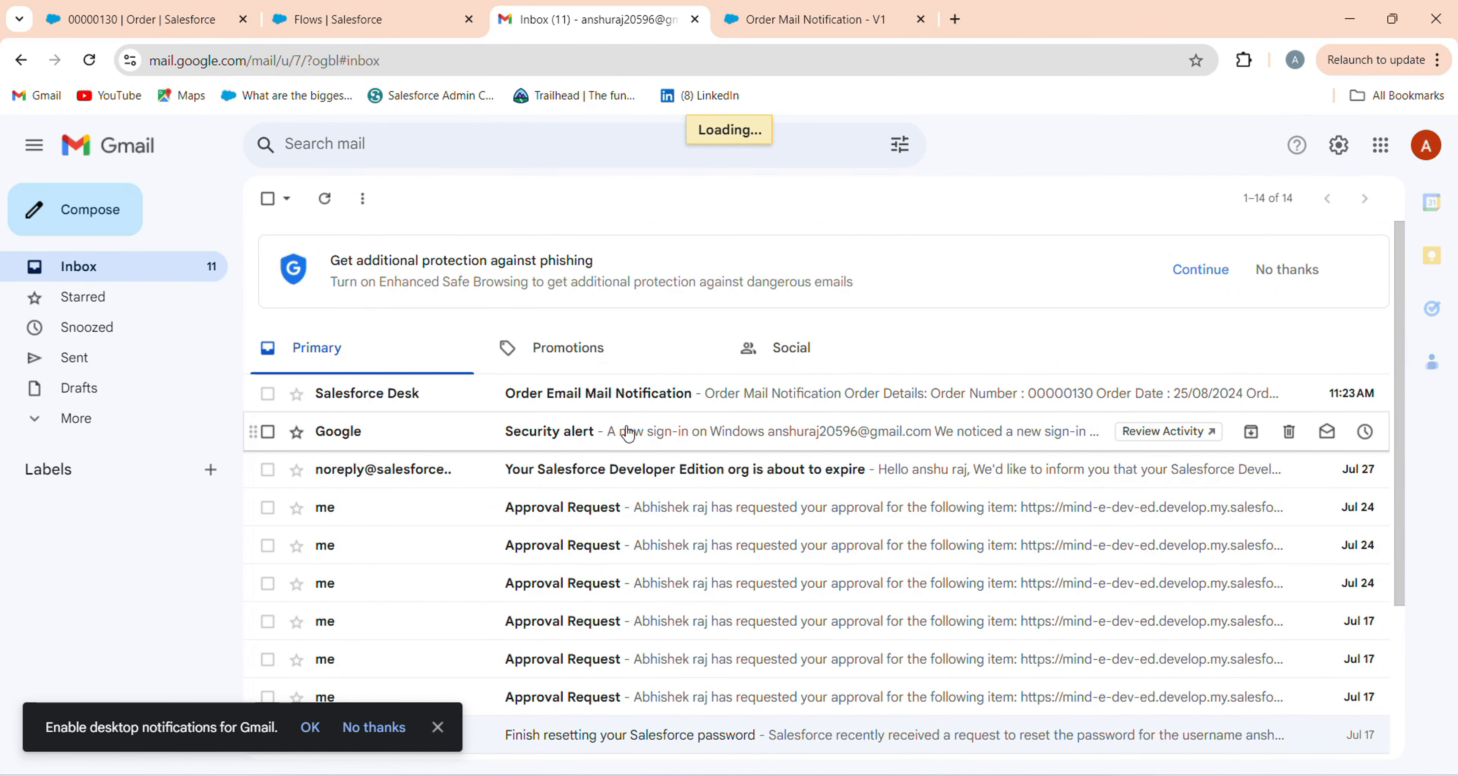
scroll(745, 432, down, 3)
scroll(744, 435, up, 3)
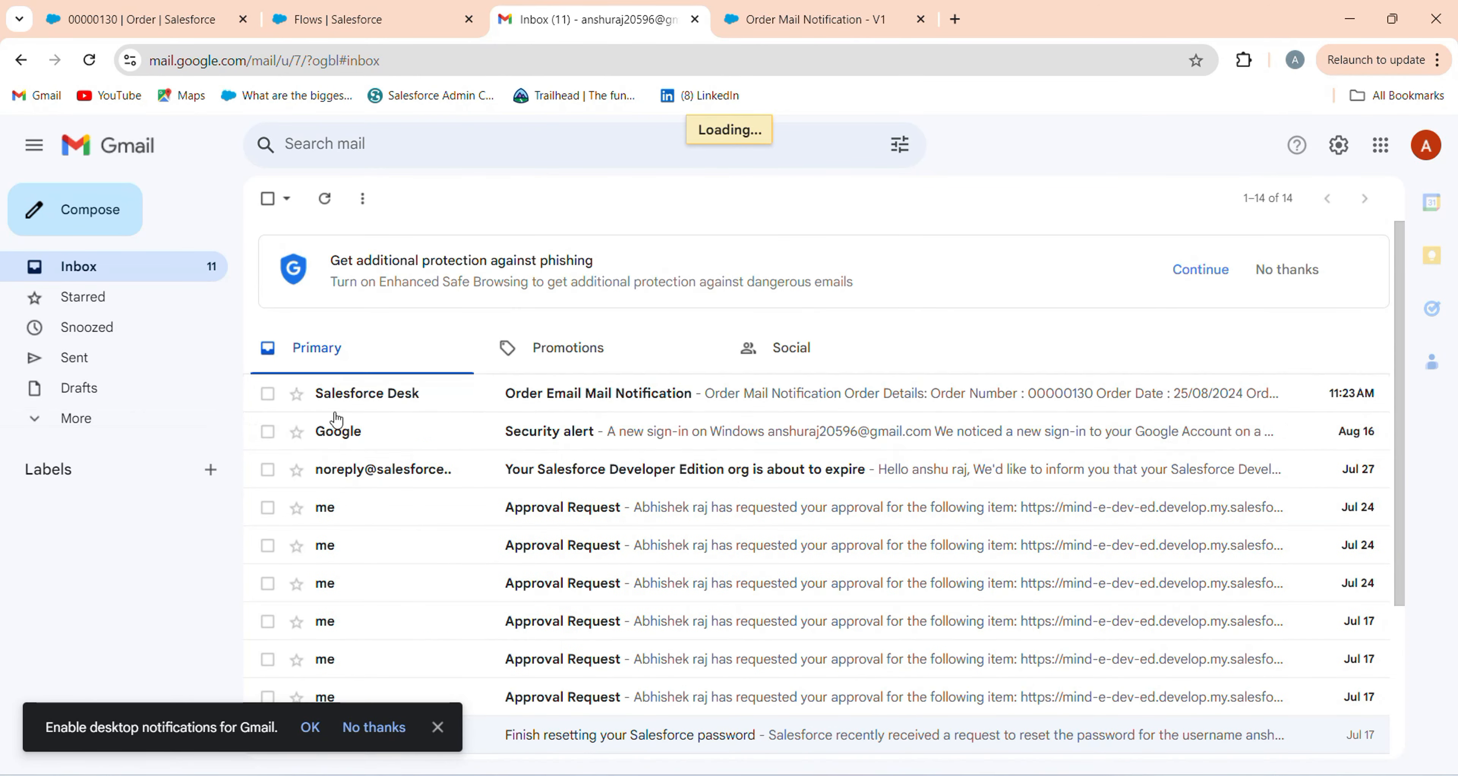
click(652, 403)
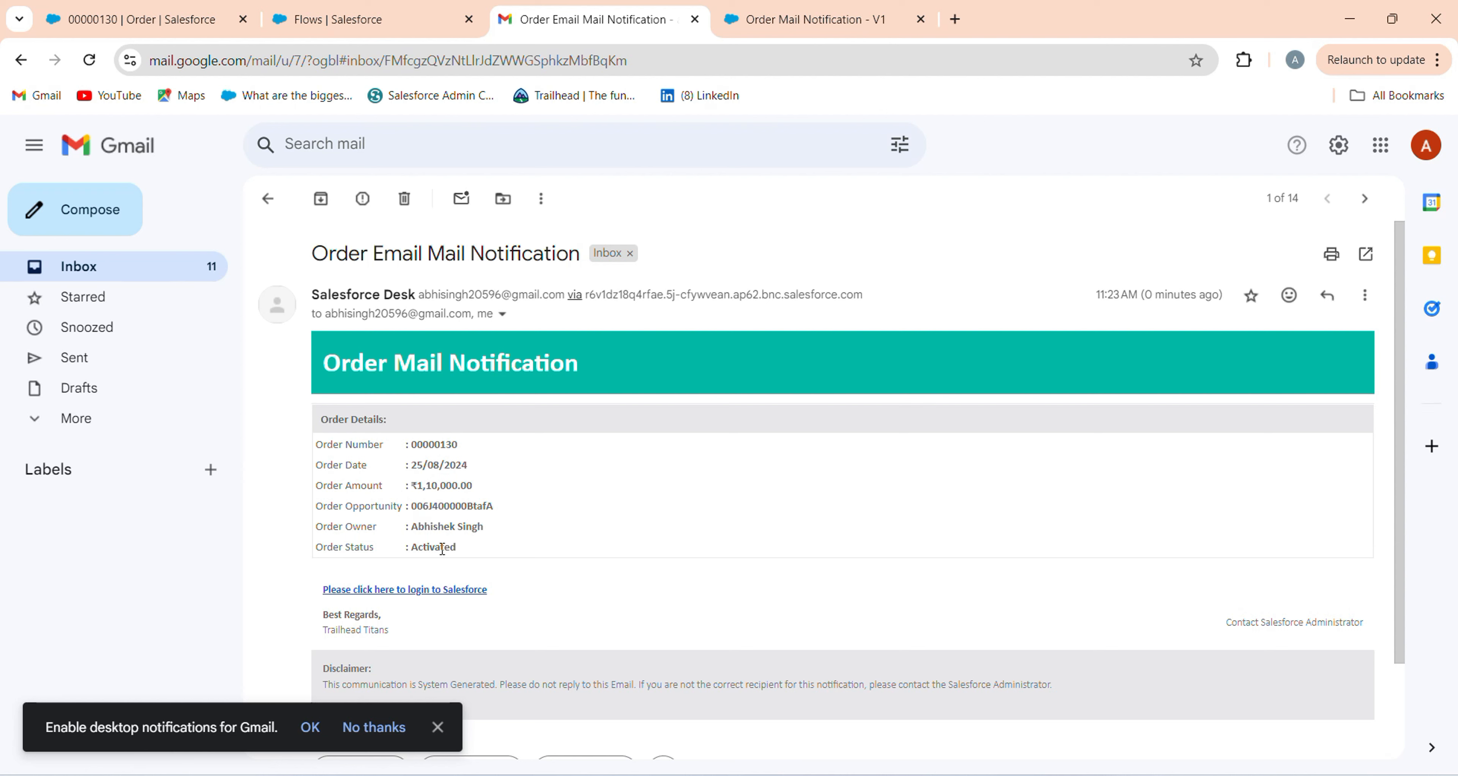
Check the order status and the recipient details in the notification email, and return to the order record in Salesforce
drag(475, 554, 412, 547)
click(516, 322)
click(509, 320)
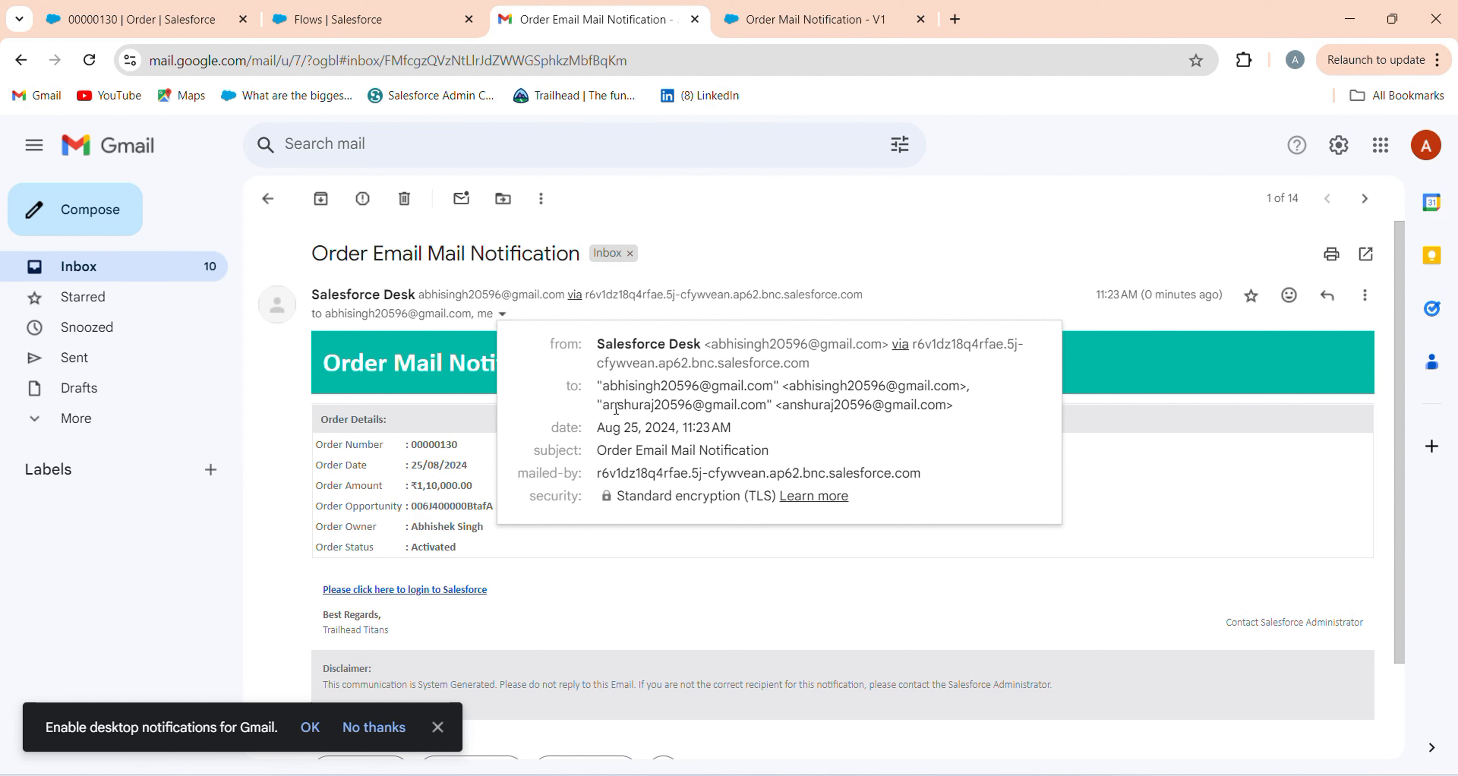
click(673, 532)
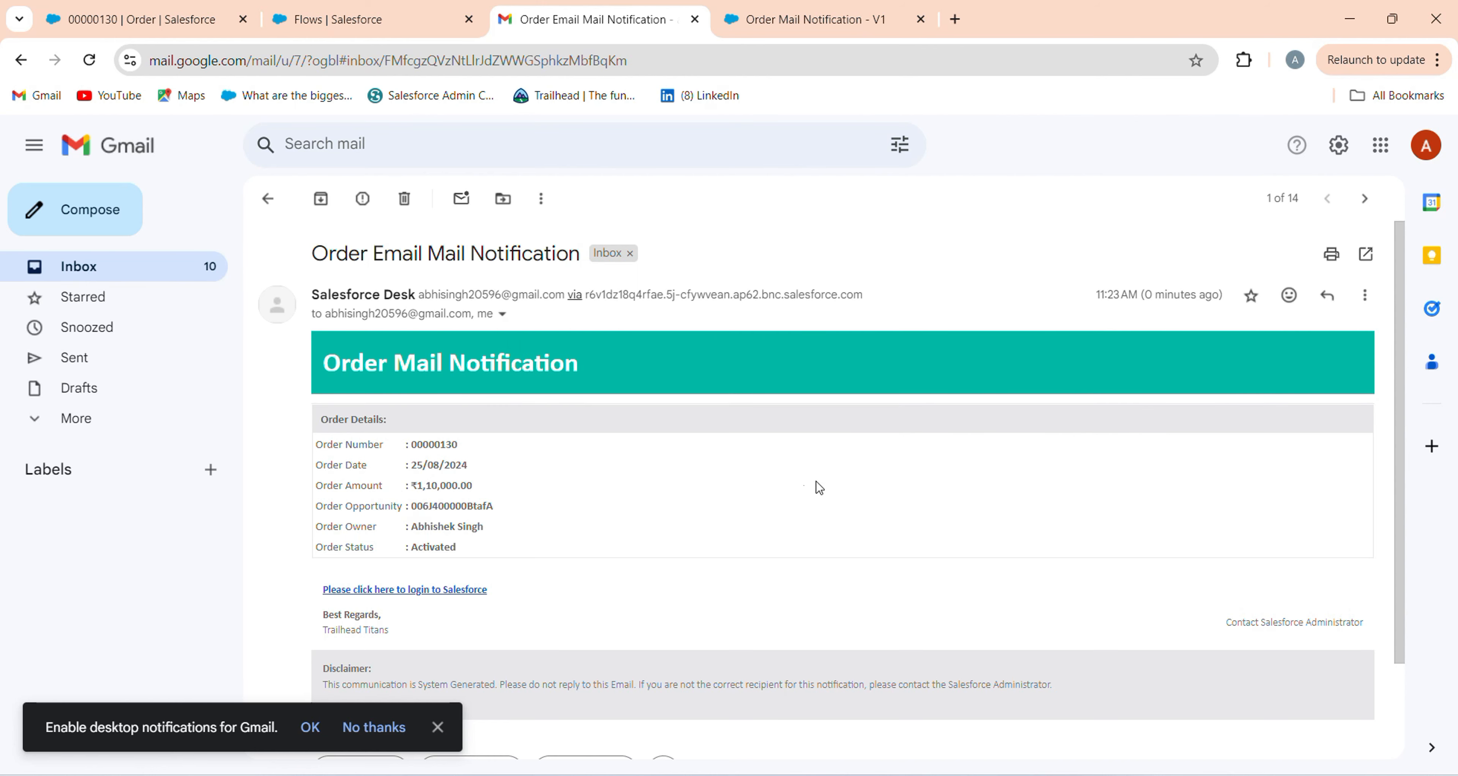
click(102, 8)
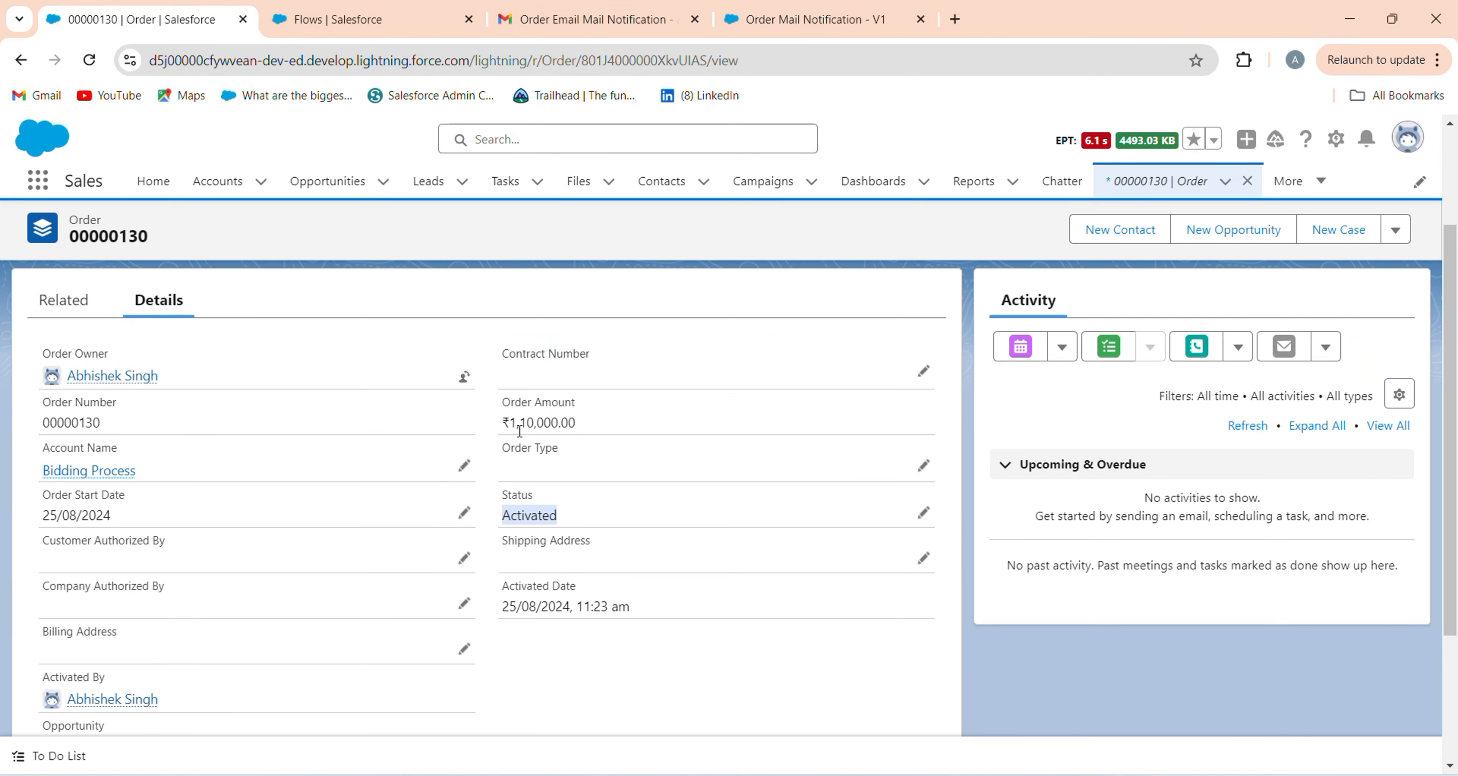